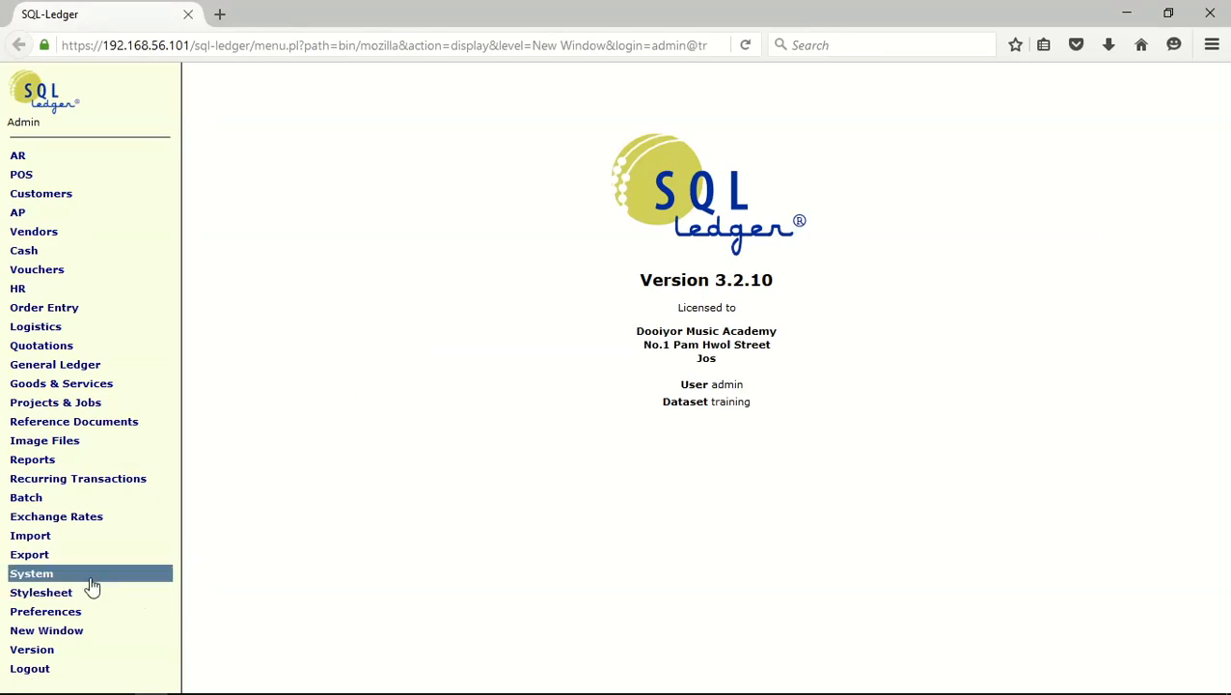
Open the list of accounts in the system's chart of accounts
click(38, 573)
scroll(61, 582, down, 6)
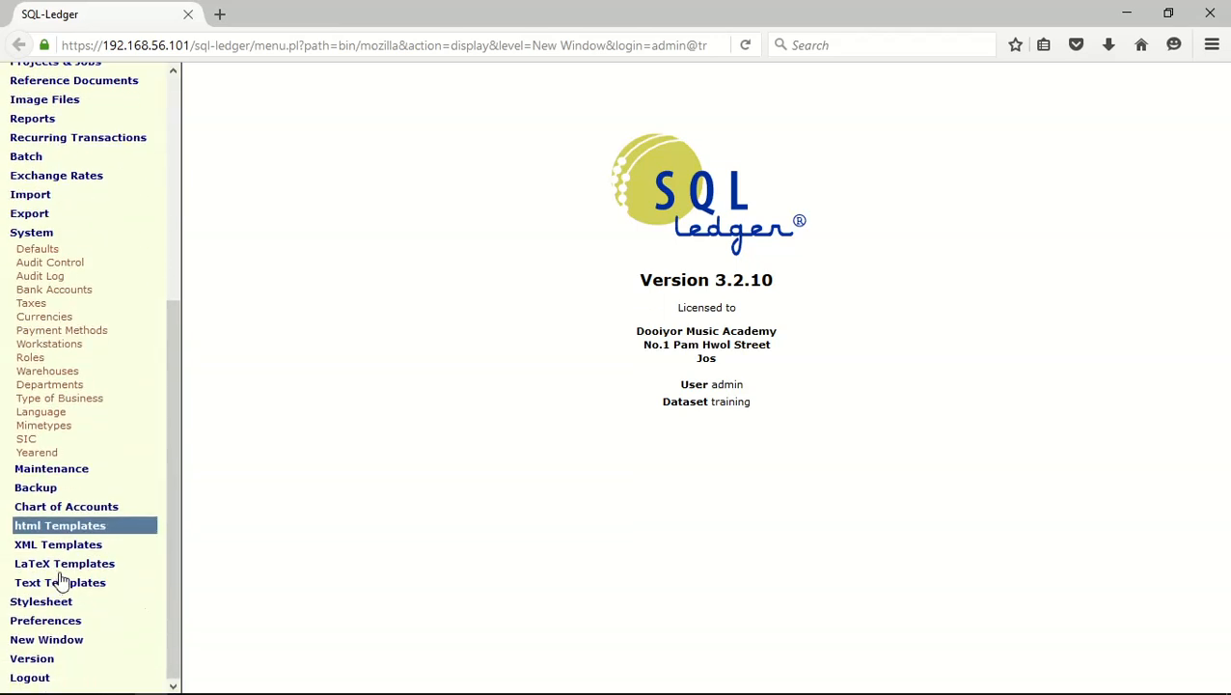
click(78, 509)
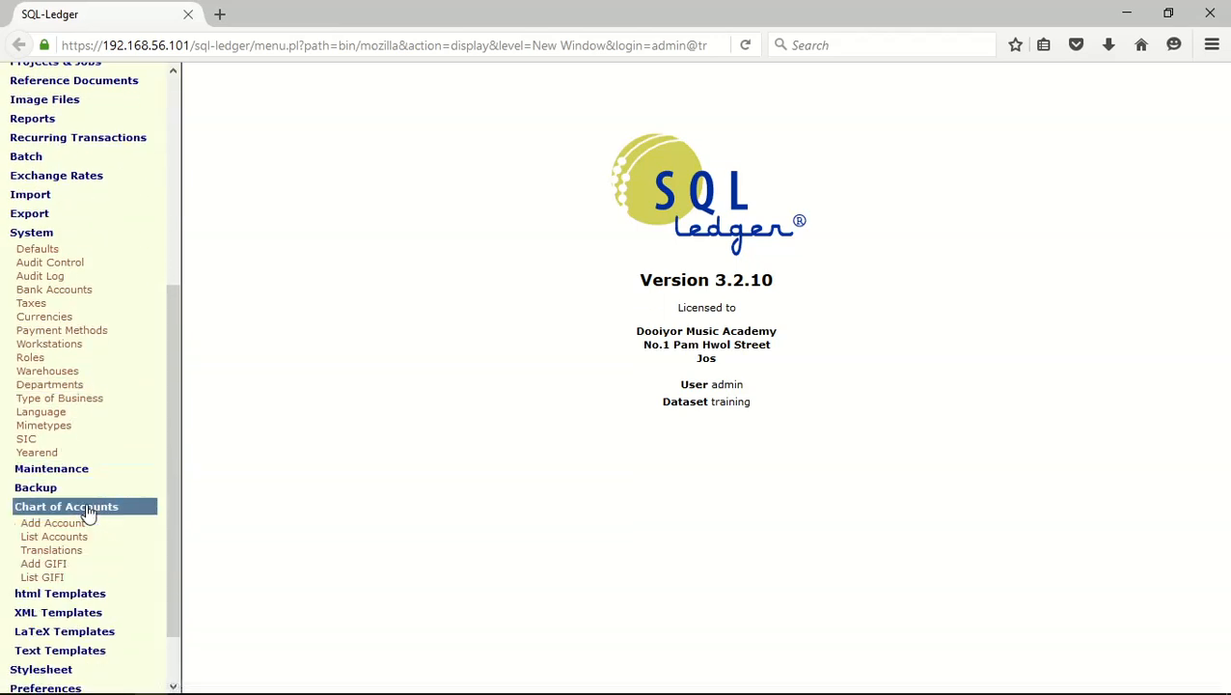
click(52, 538)
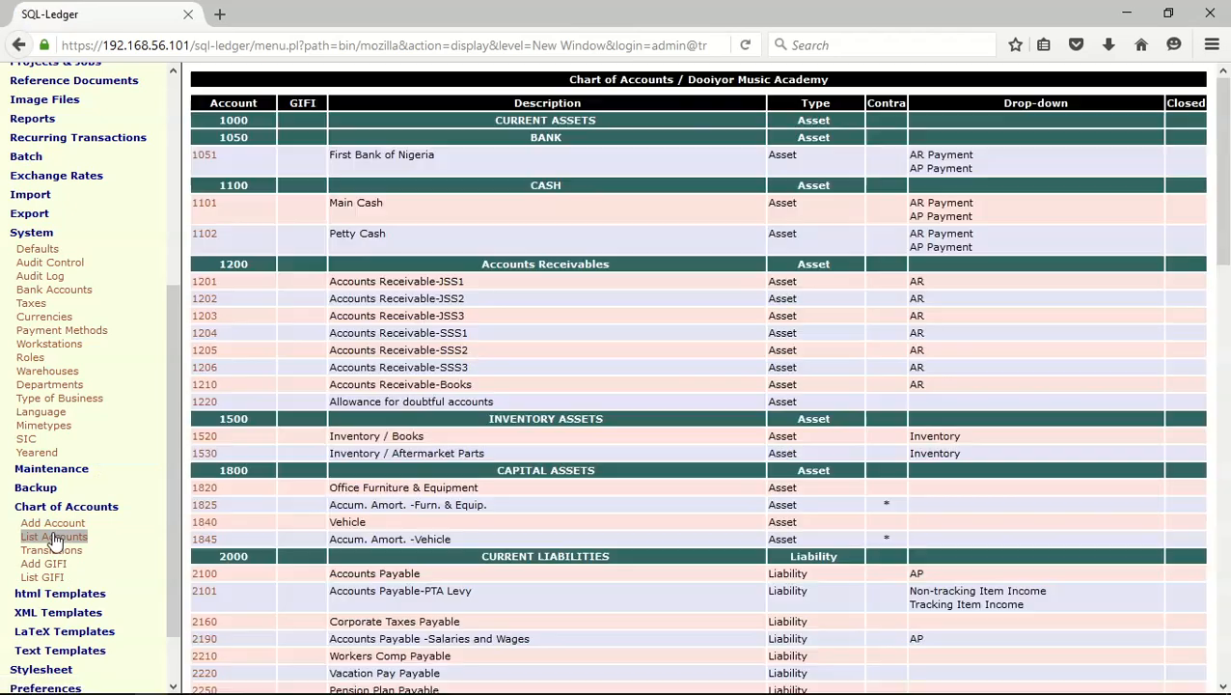
Change the Petty Cash account's number to 1112 and save the account
click(206, 234)
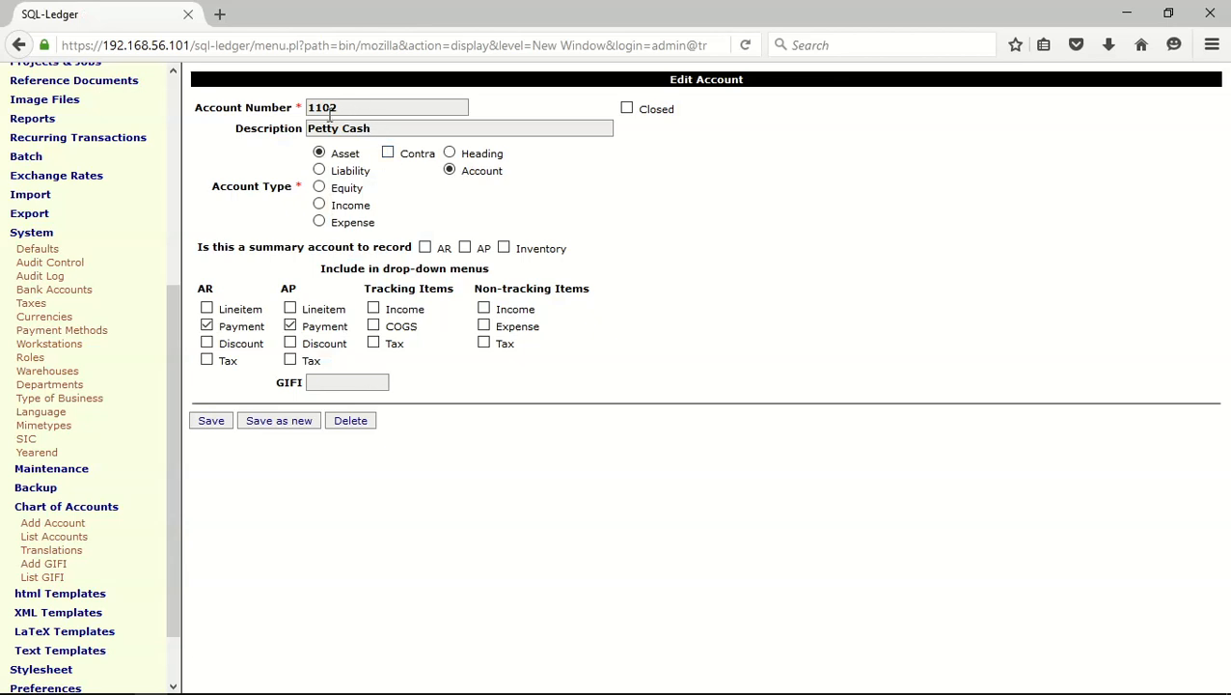
click(329, 112)
key(BackSpace)
text(1)
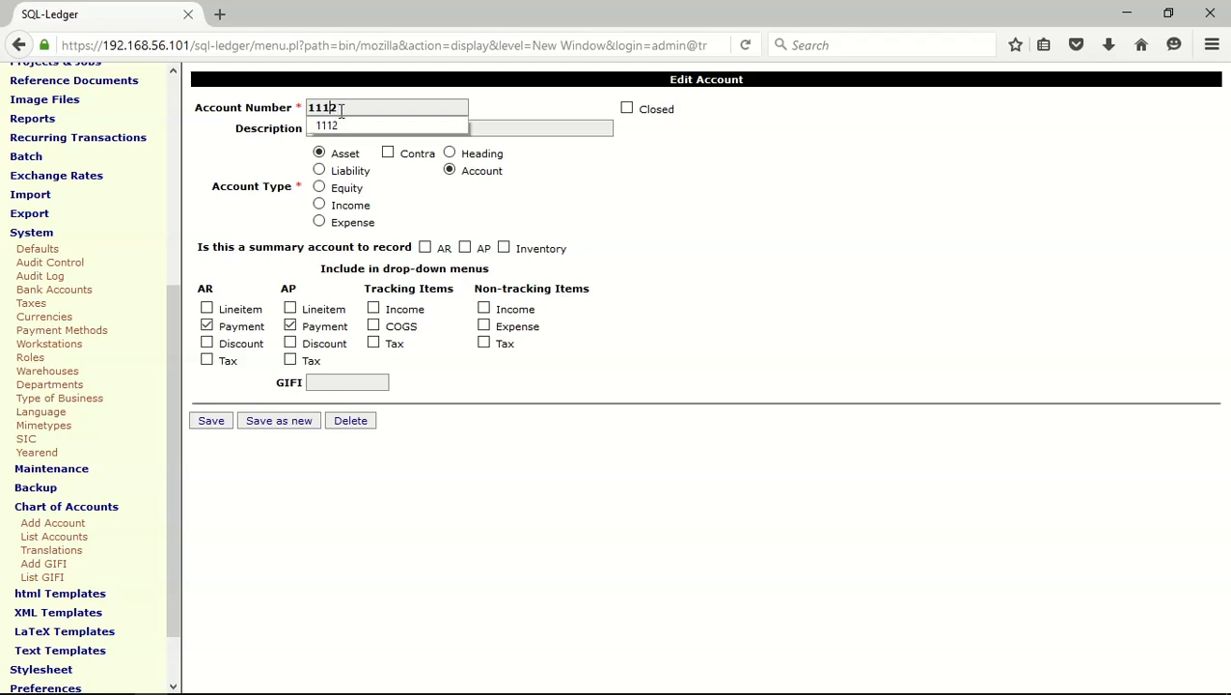
click(216, 425)
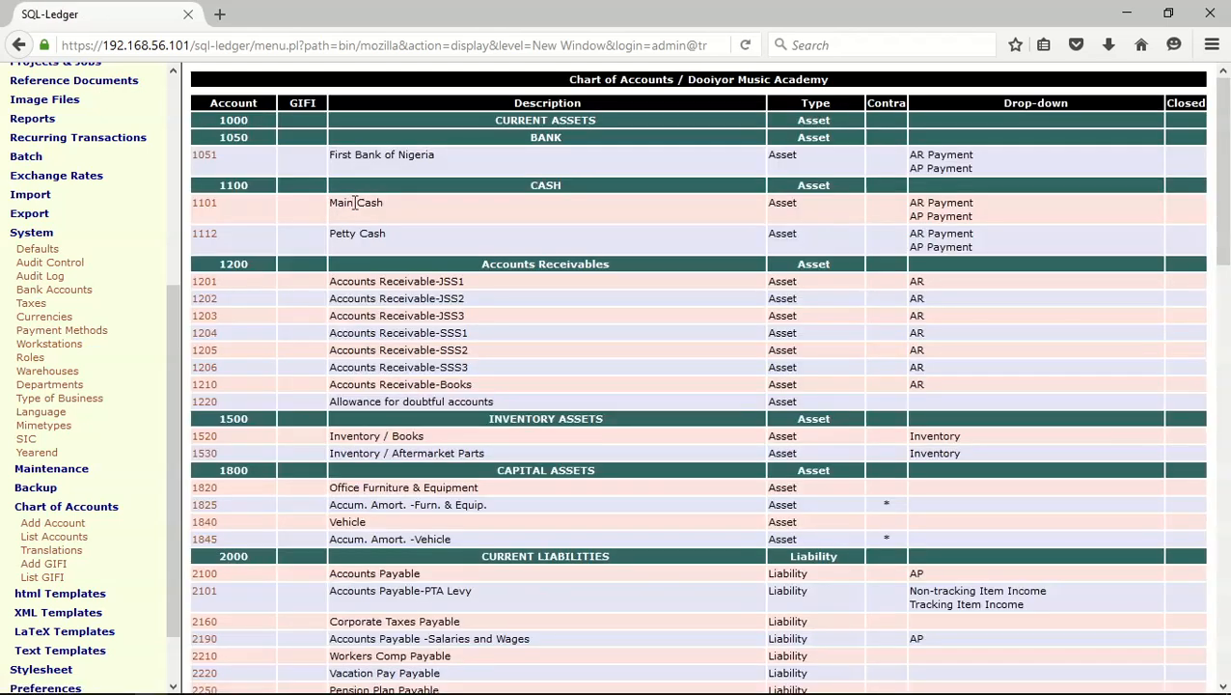
Change the Main Cash account's number to 1105 and save the account
click(205, 202)
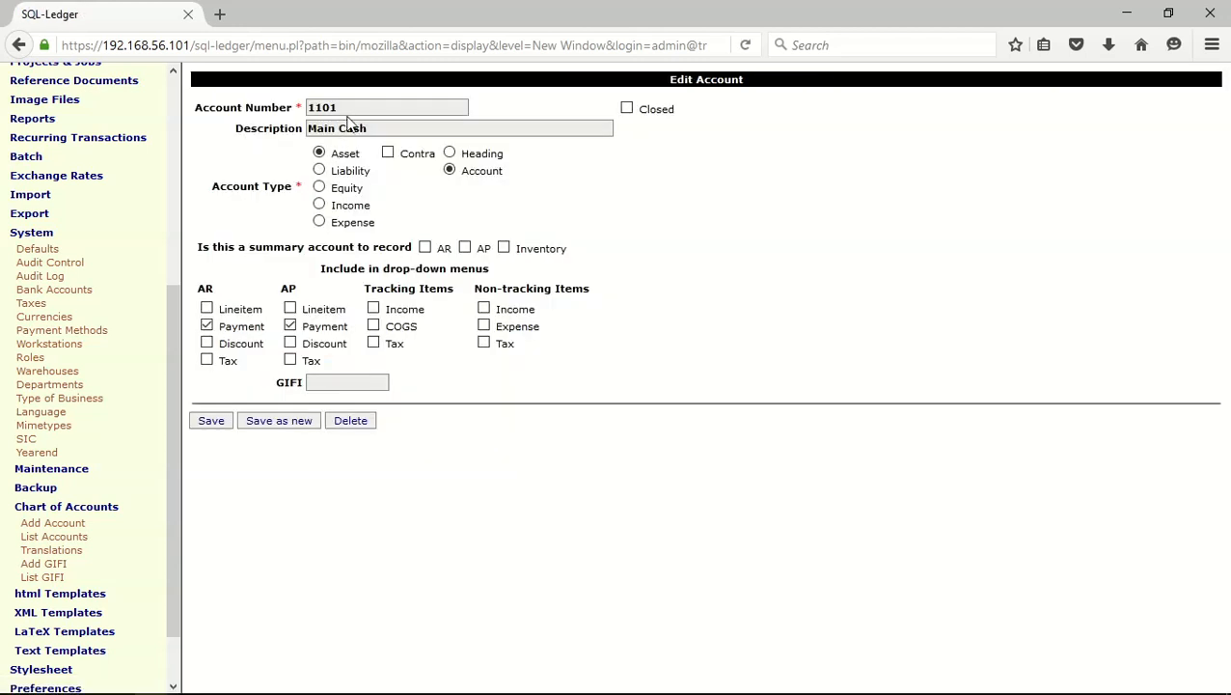
click(343, 107)
key(BackSpace)
key(BackSpace)
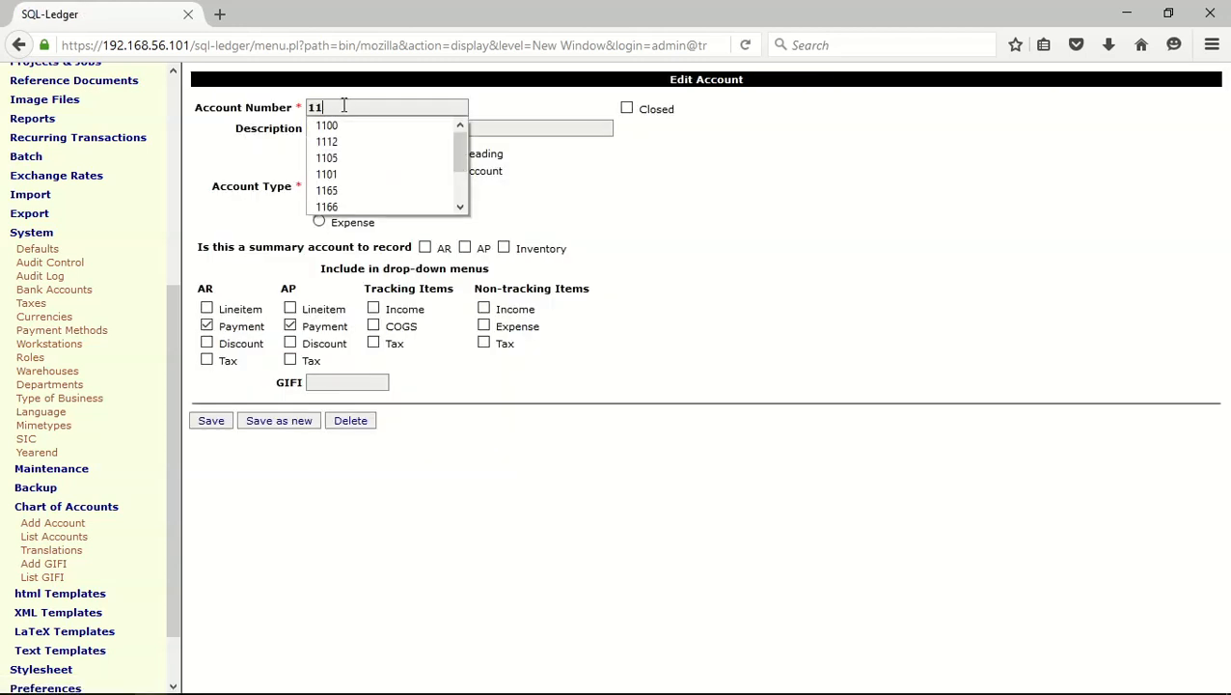
text(0)
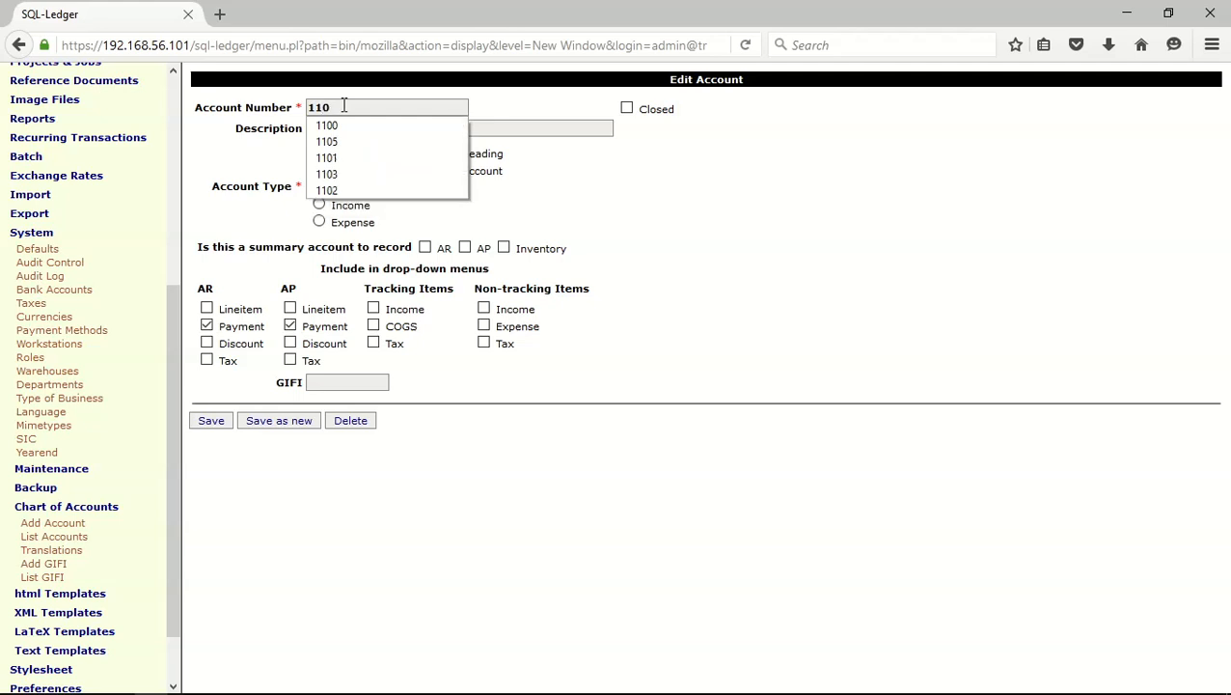
text(5)
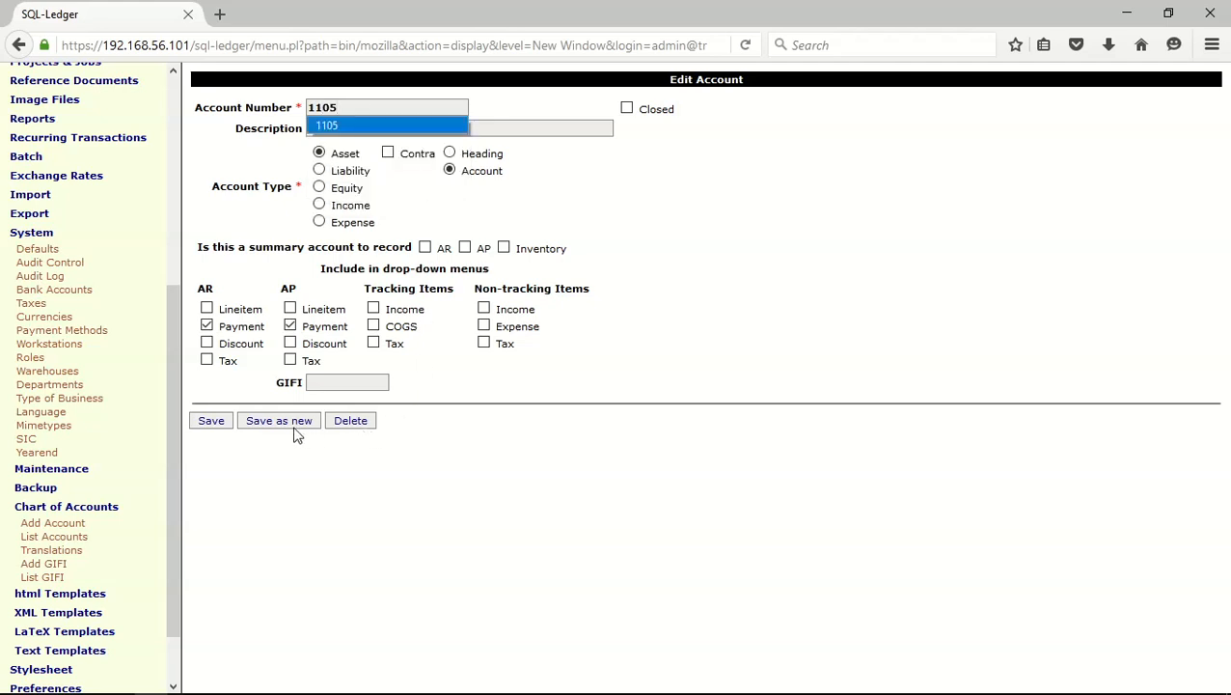
click(214, 424)
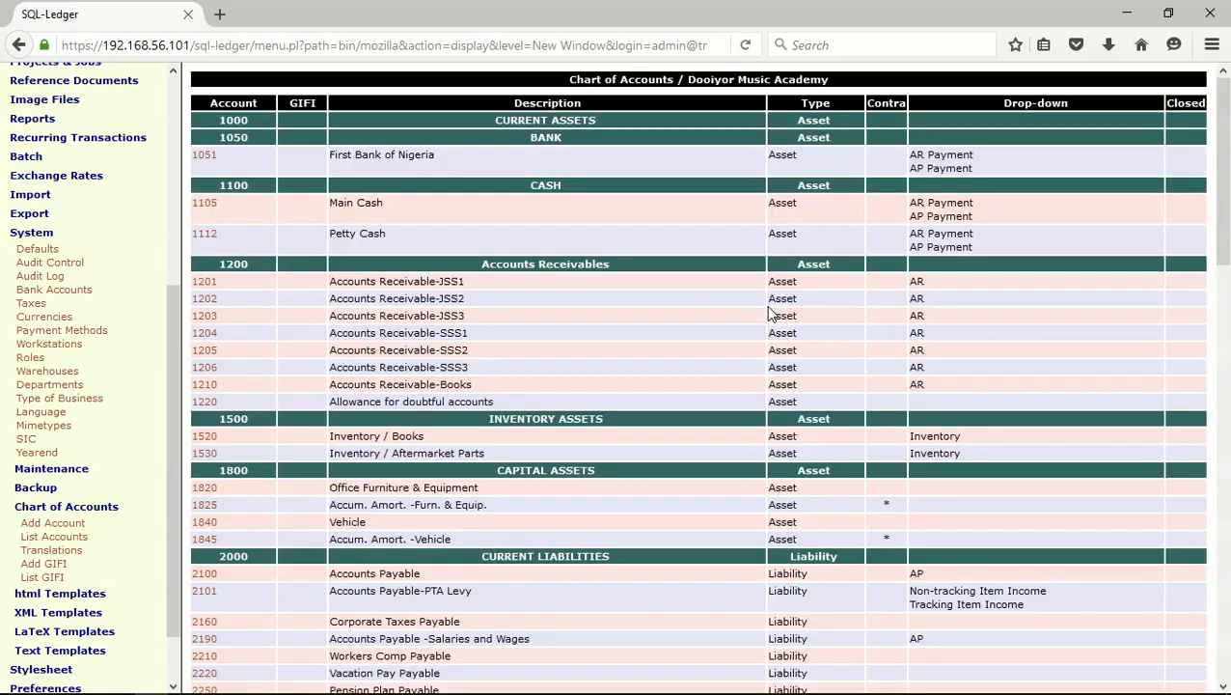
Open the Main Cash account as a template, setting its number to 1102 and description to "Student Cash Deposit Collected"
click(211, 206)
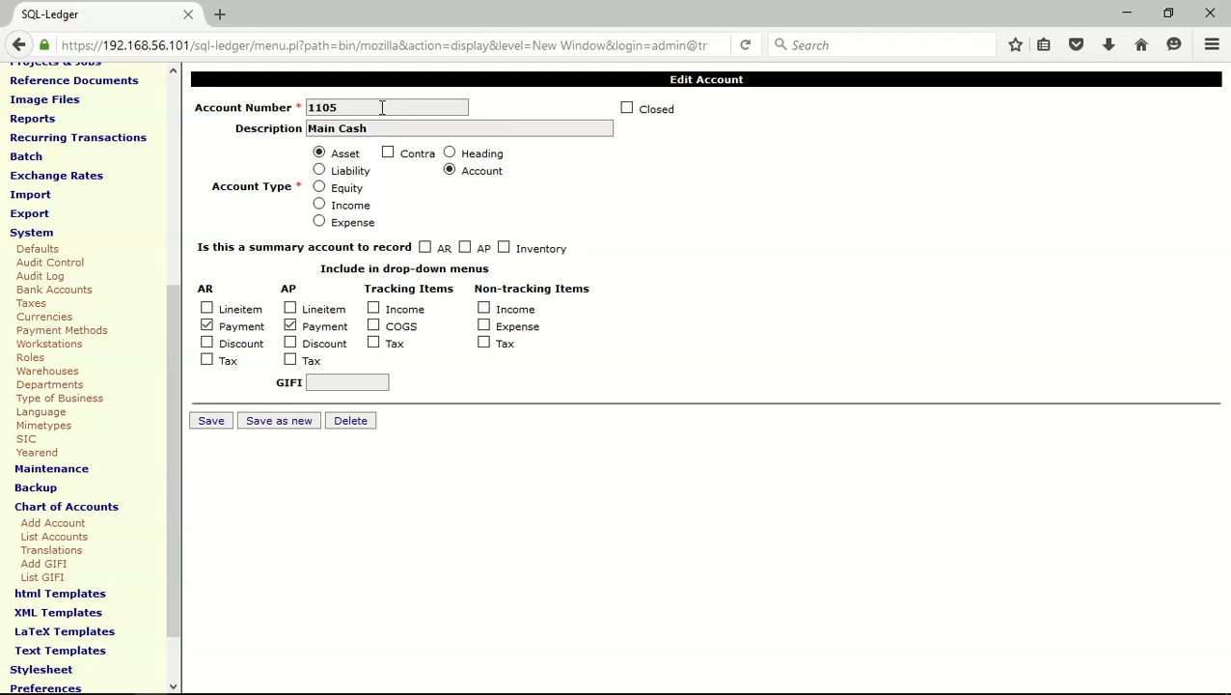
key(BackSpace)
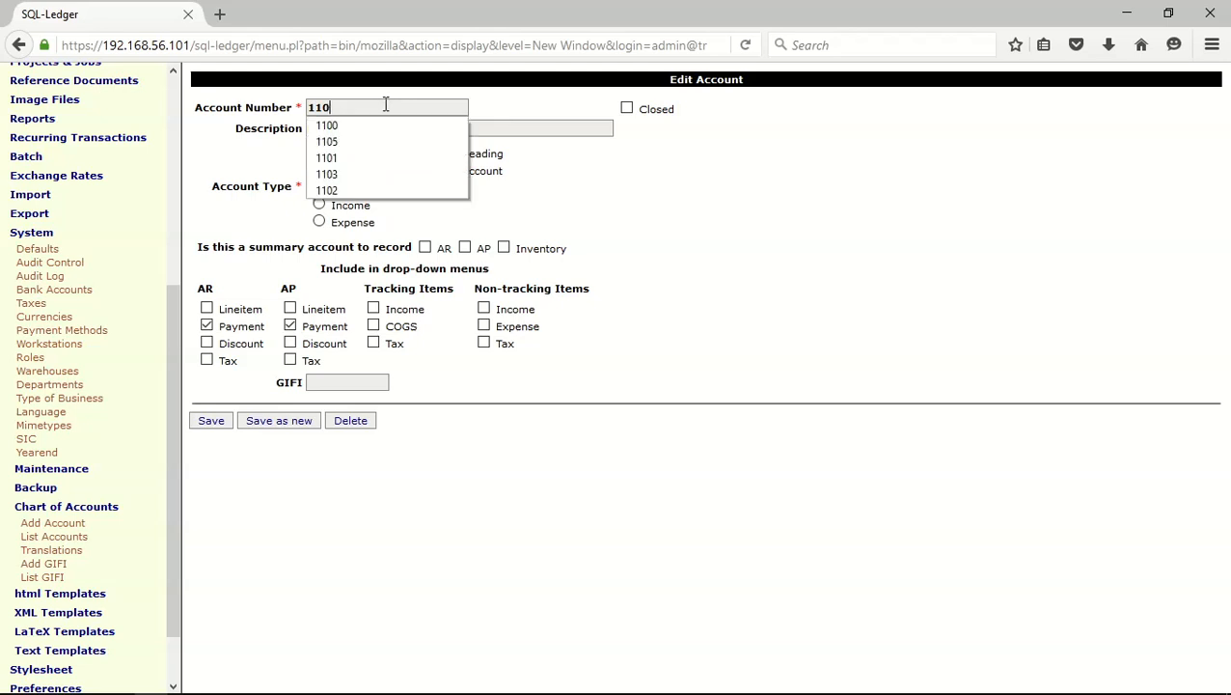
text(2)
key(Escape)
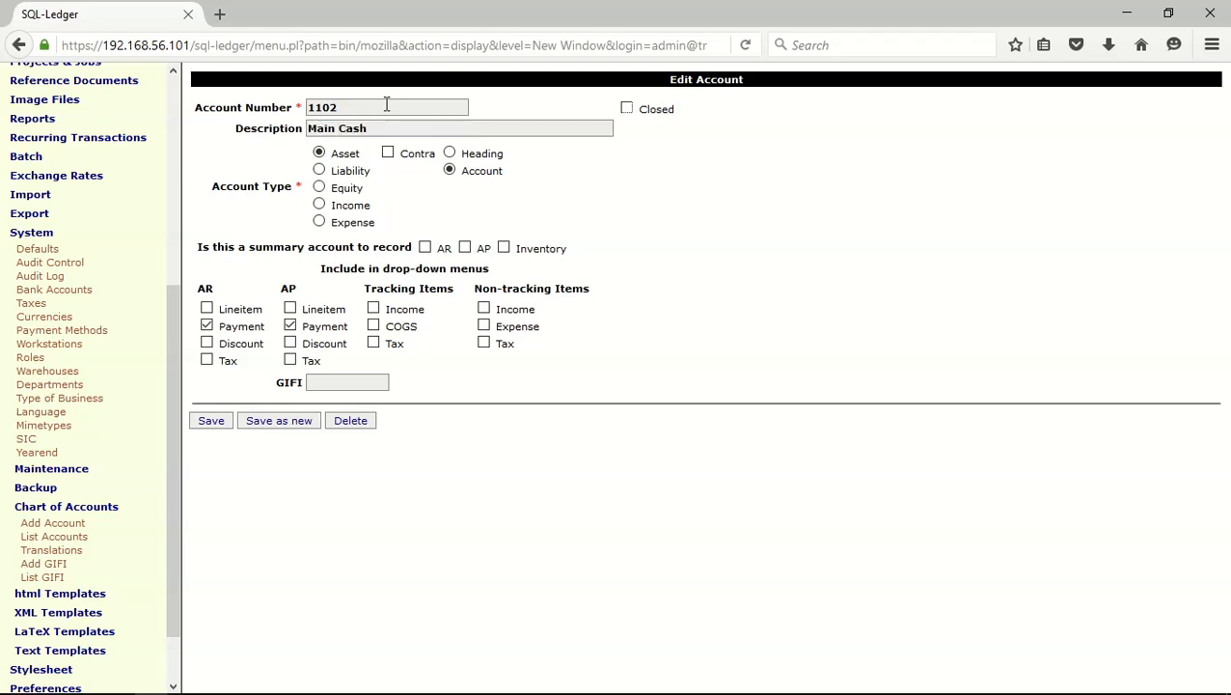
triple_click(320, 130)
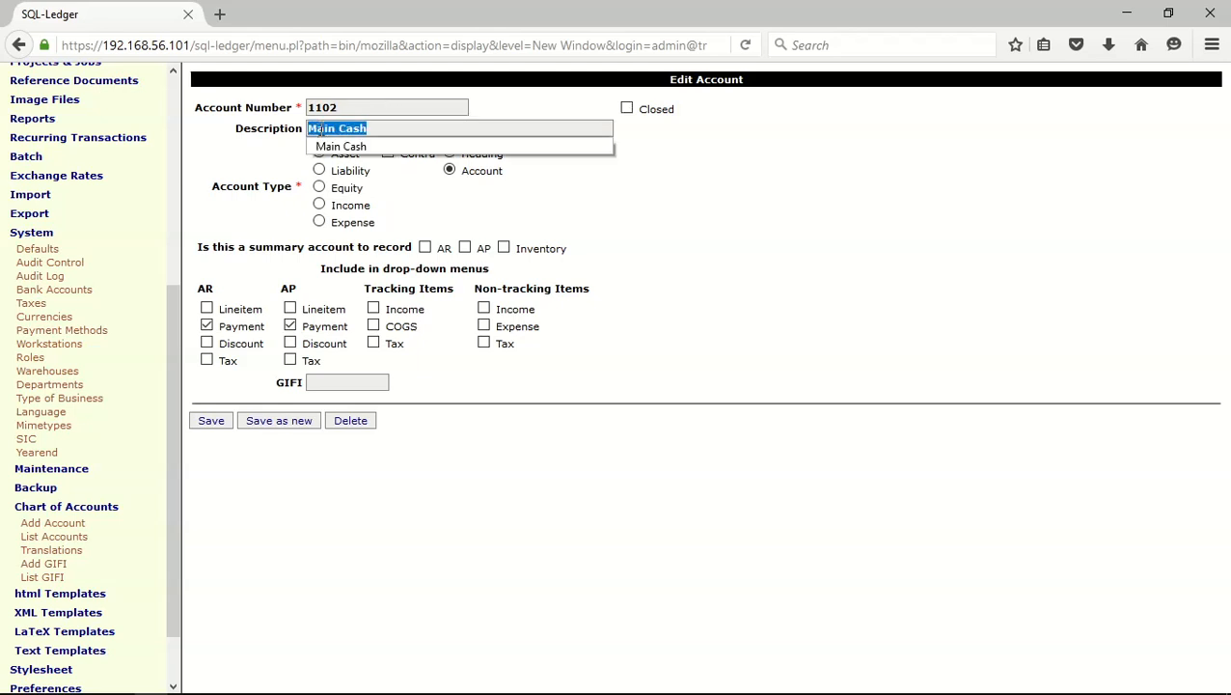
text(s)
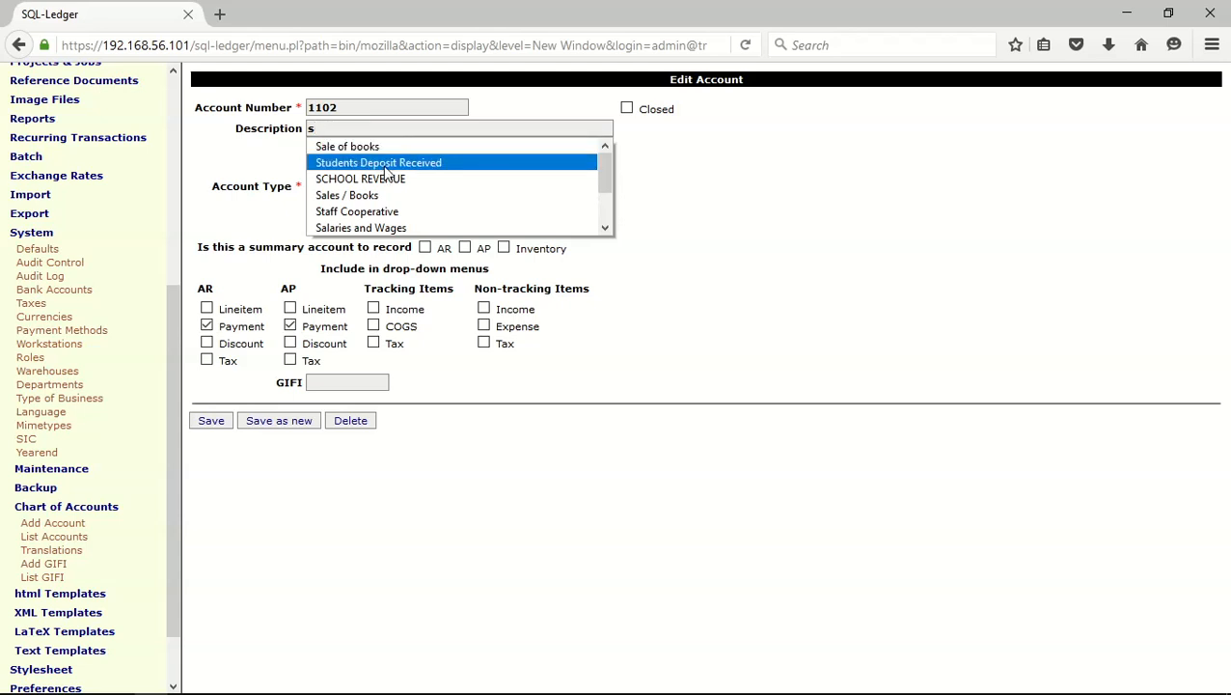
drag(604, 178, 604, 207)
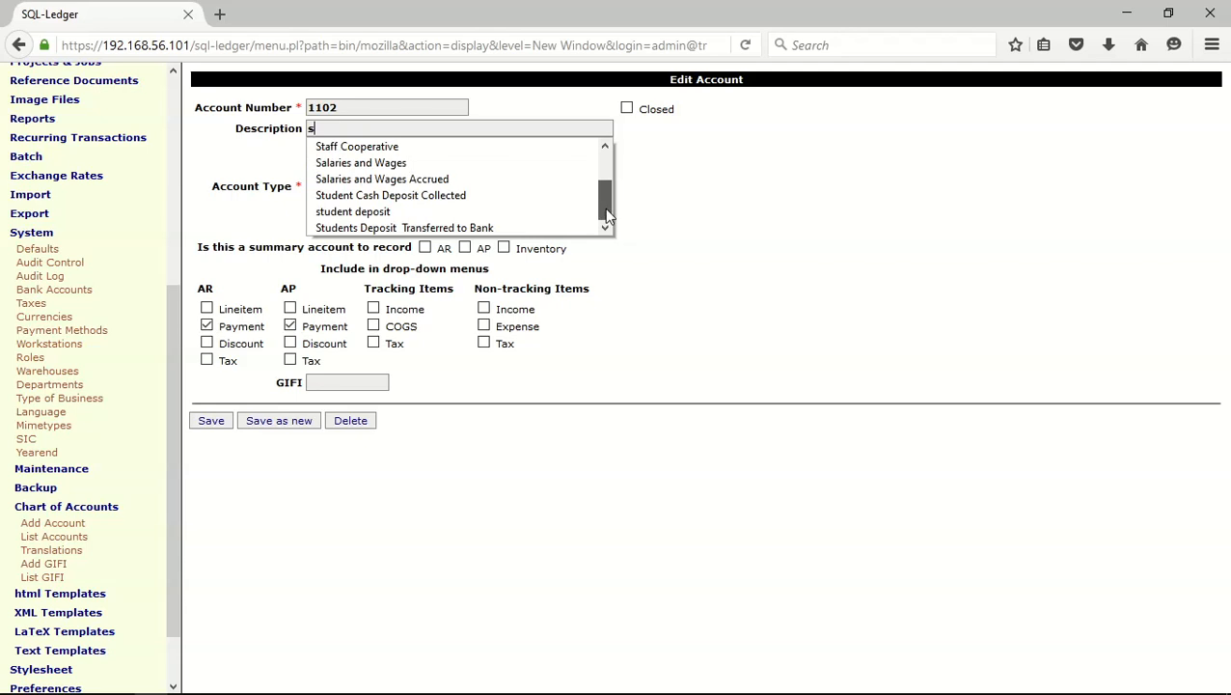
click(456, 197)
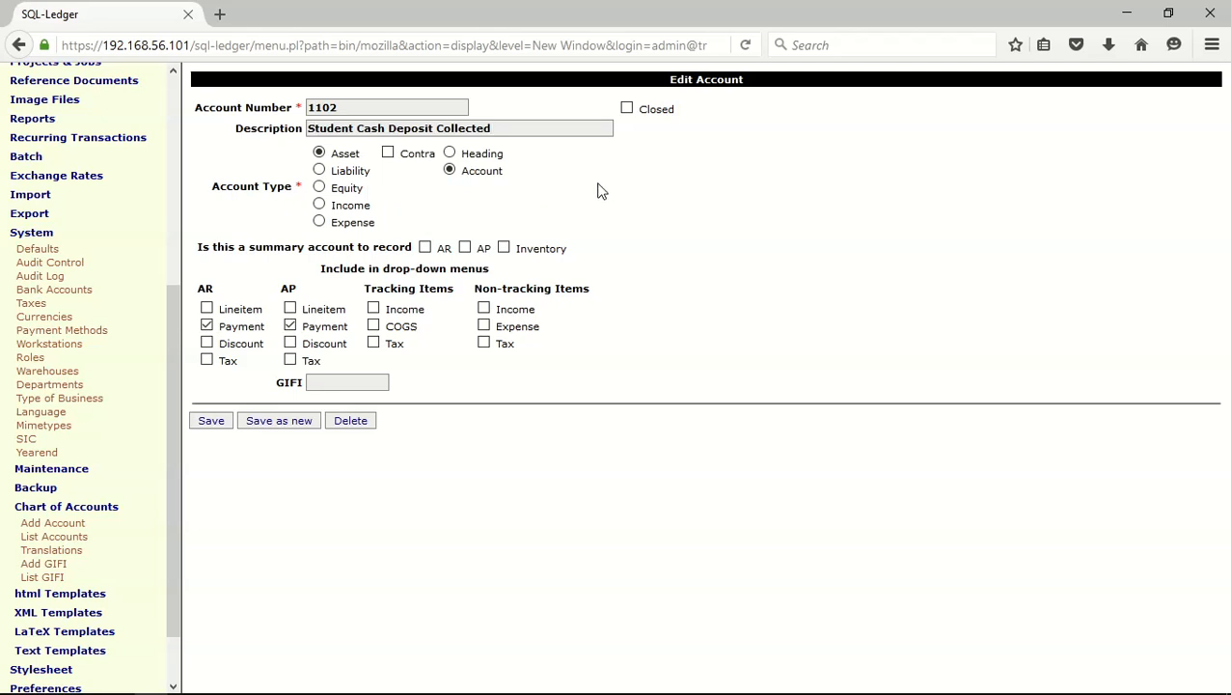
click(536, 128)
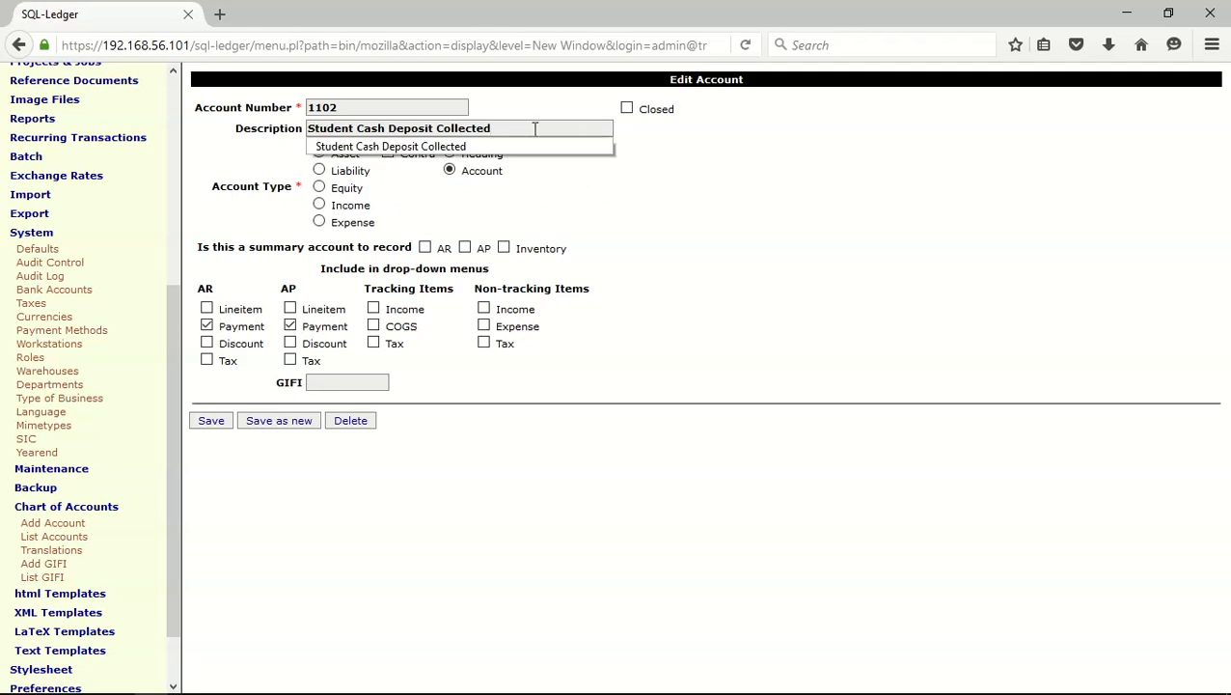
key(BackSpace)
key(BackSpace)
key(BackSpace)
key(BackSpace)
key(BackSpace)
key(BackSpace)
key(BackSpace)
key(BackSpace)
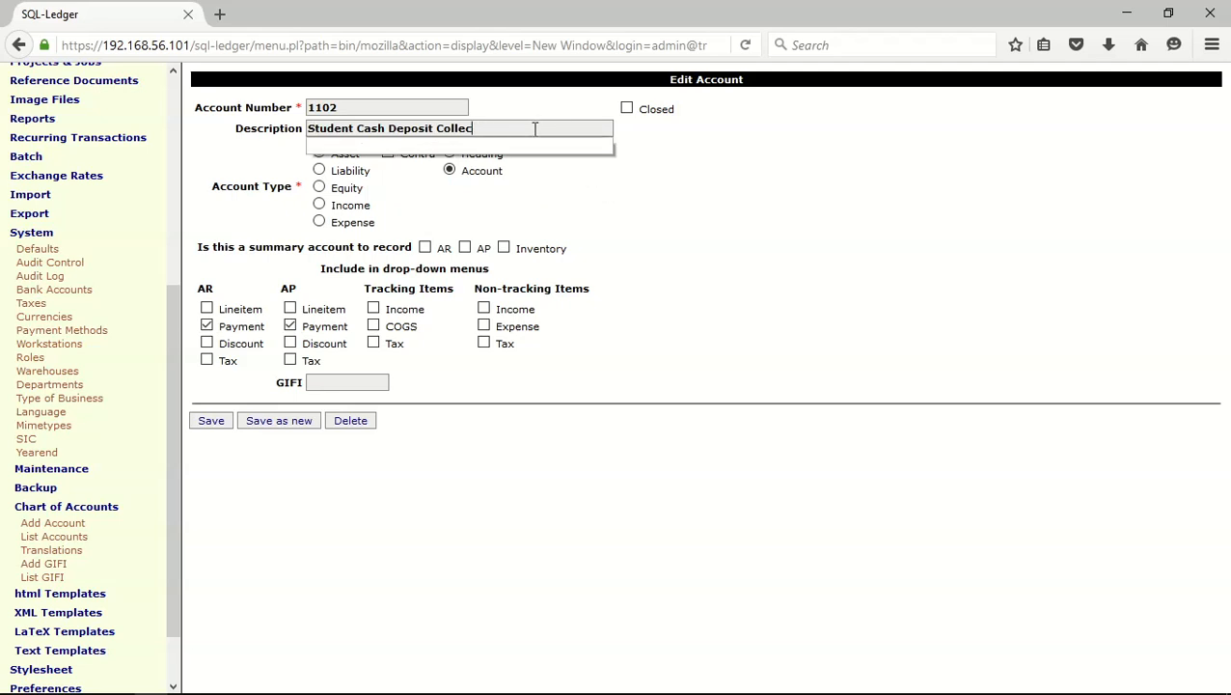
key(BackSpace)
text(Acc)
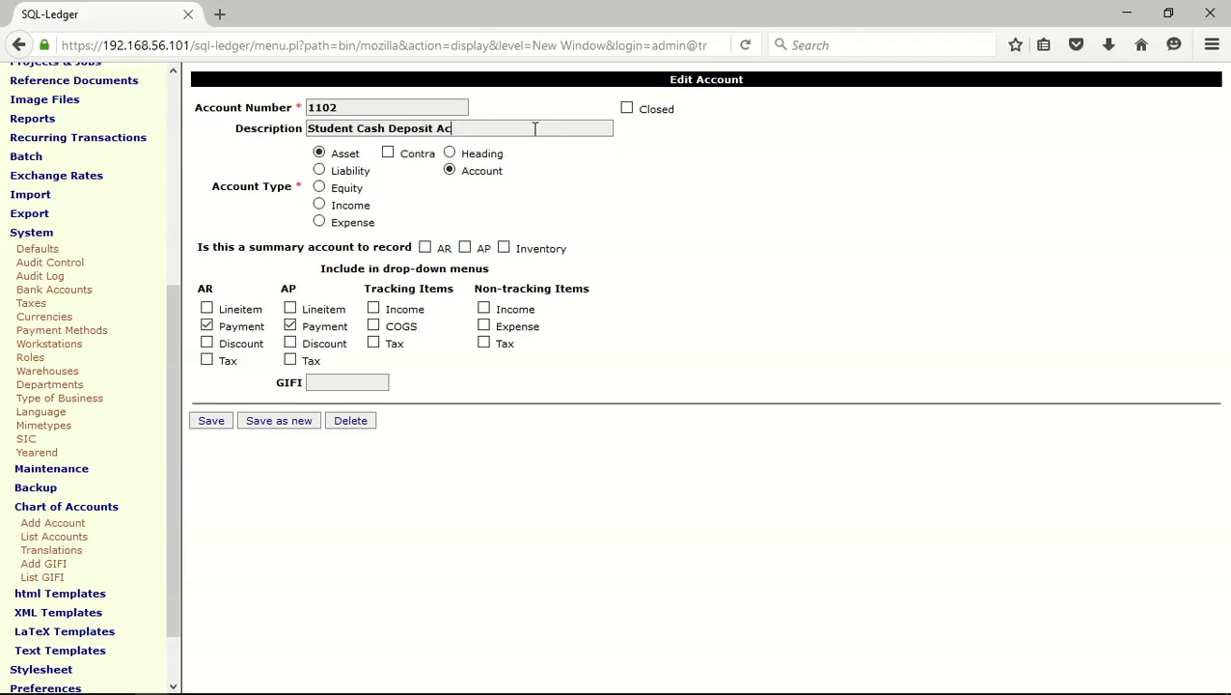
text(ru)
key(BackSpace)
key(BackSpace)
key(BackSpace)
key(BackSpace)
key(BackSpace)
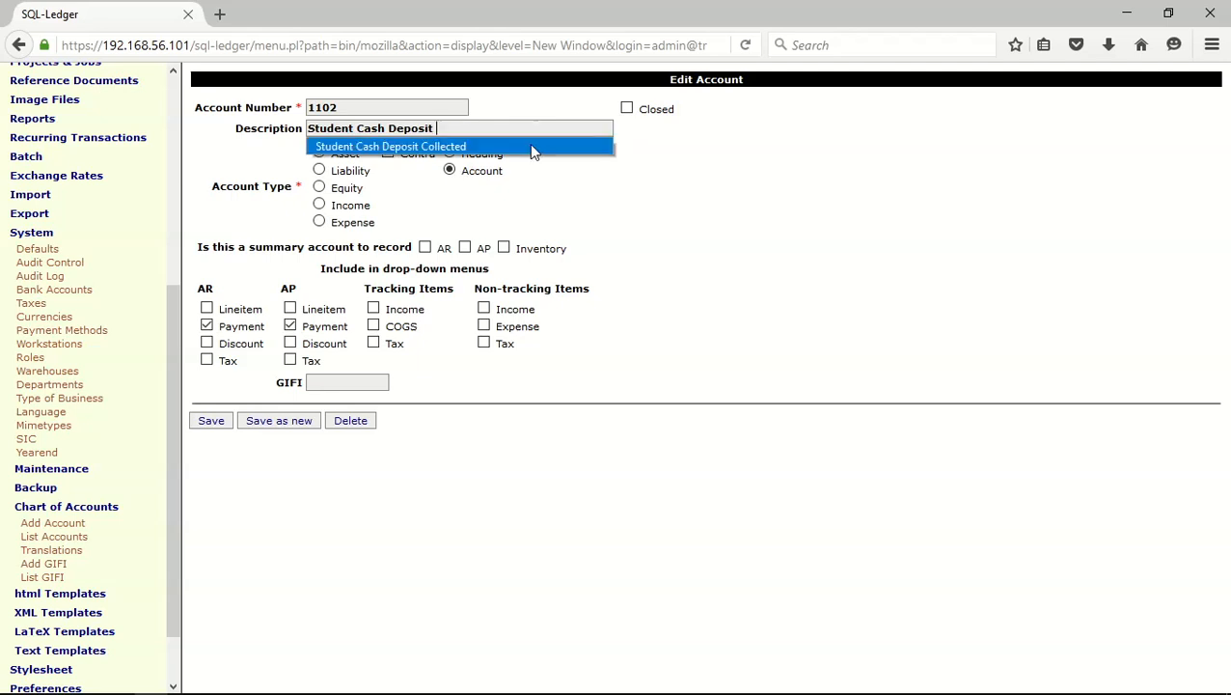
click(516, 146)
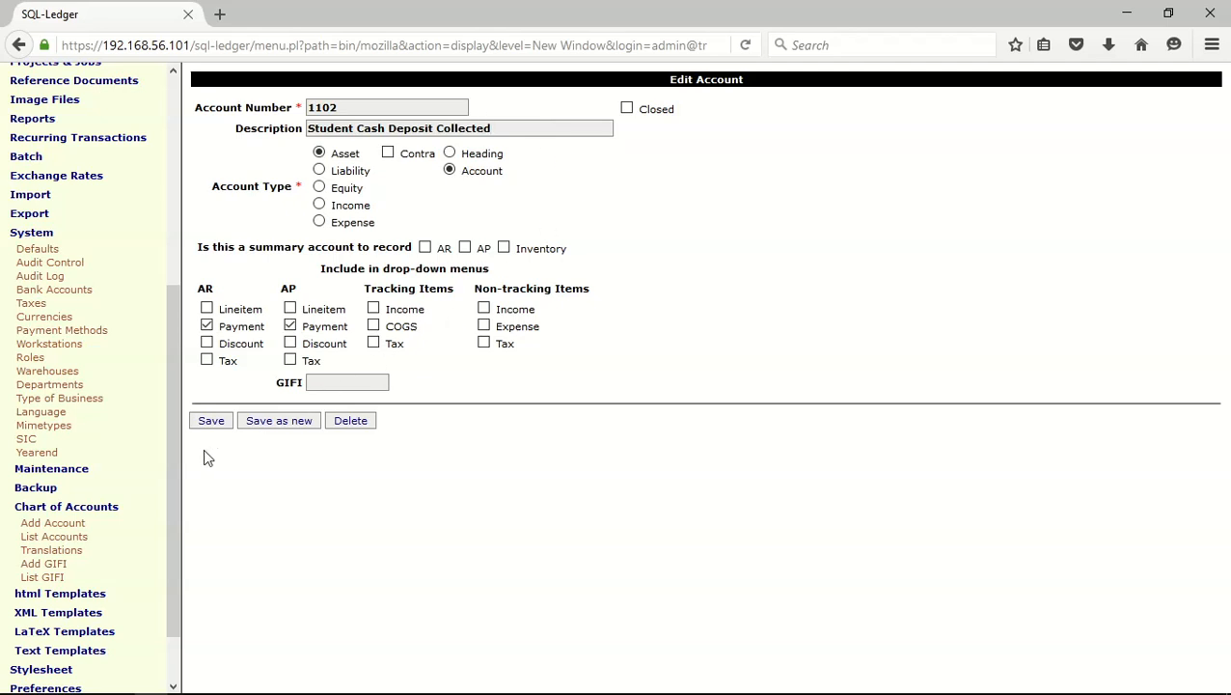
Include the account under Expense for non-tracking items and save it as a new account
click(485, 327)
click(283, 422)
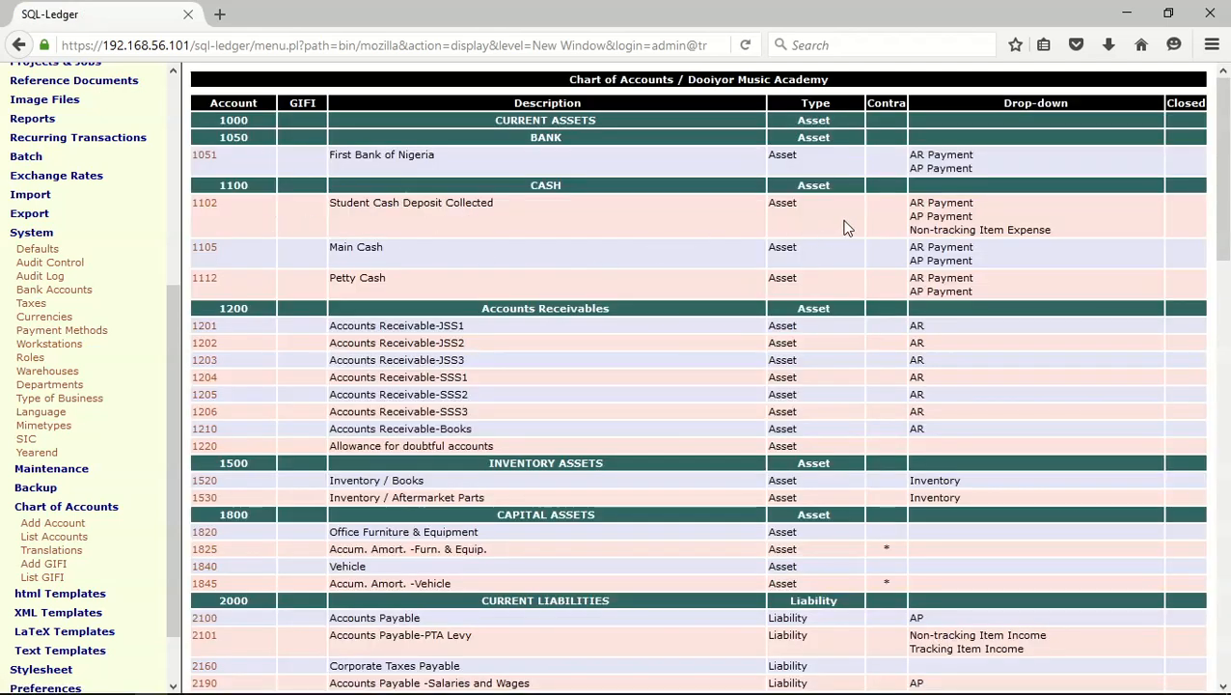
Change the description of liability account 2100 to "Accounts Payable-Student Deposit Accrued" and save it
scroll(844, 226, down, 6)
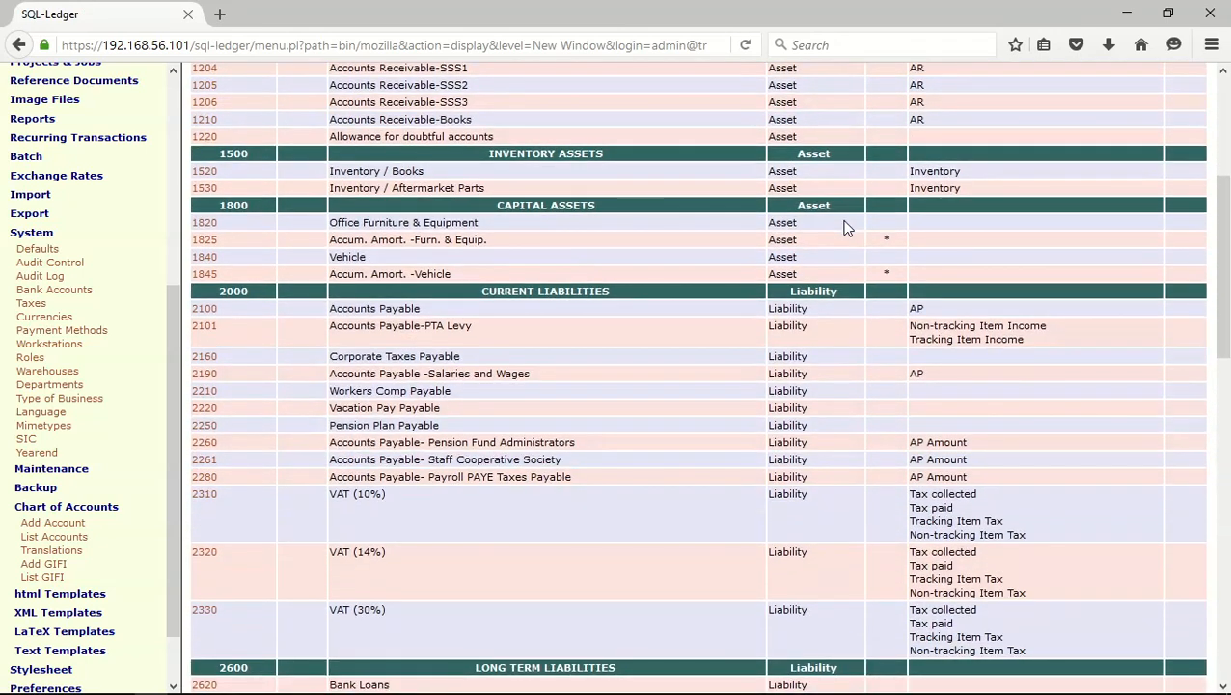
click(203, 316)
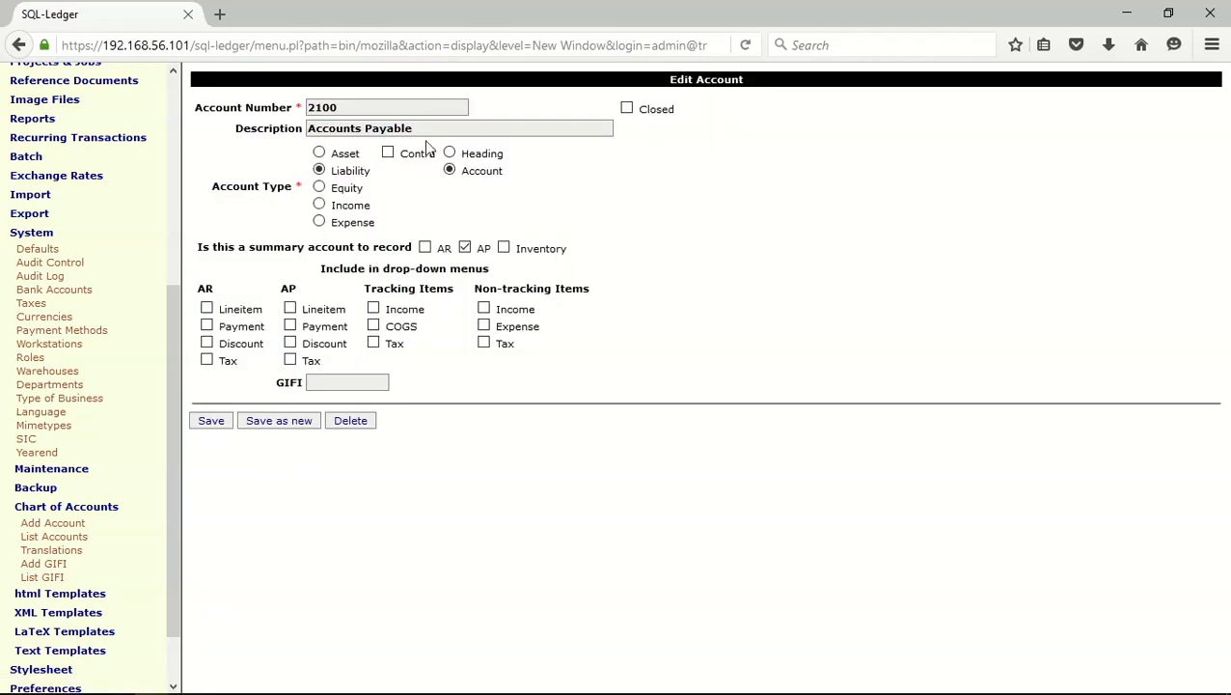
click(432, 128)
text(-)
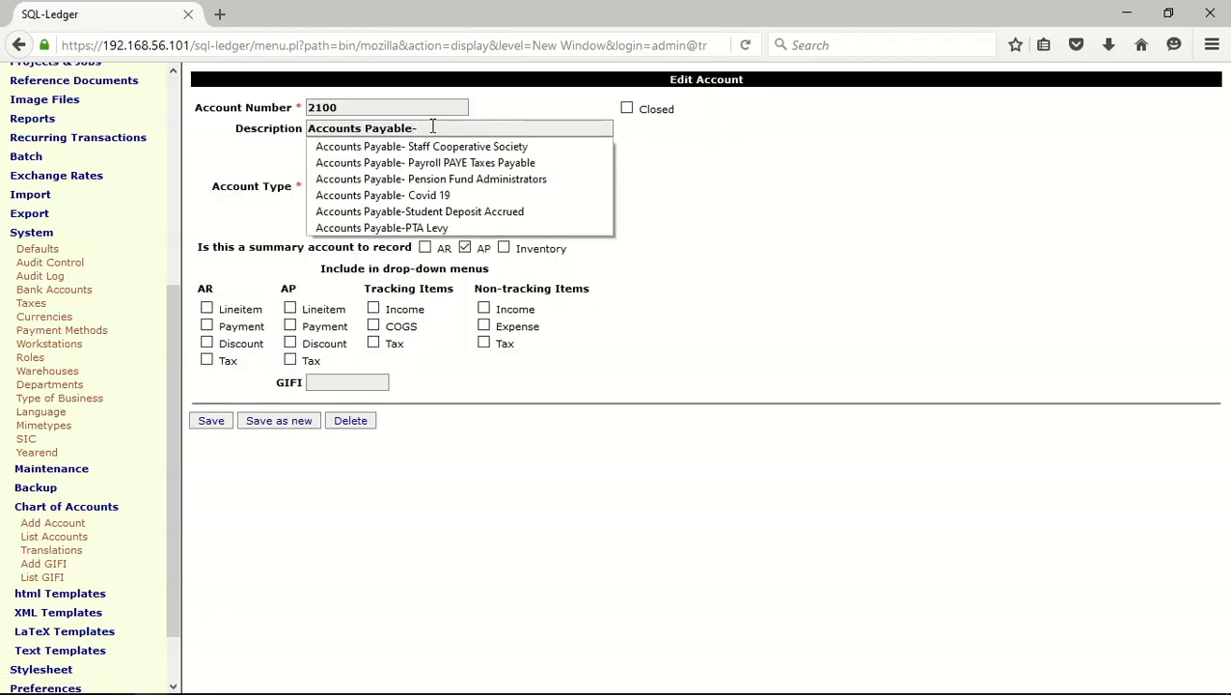
click(488, 212)
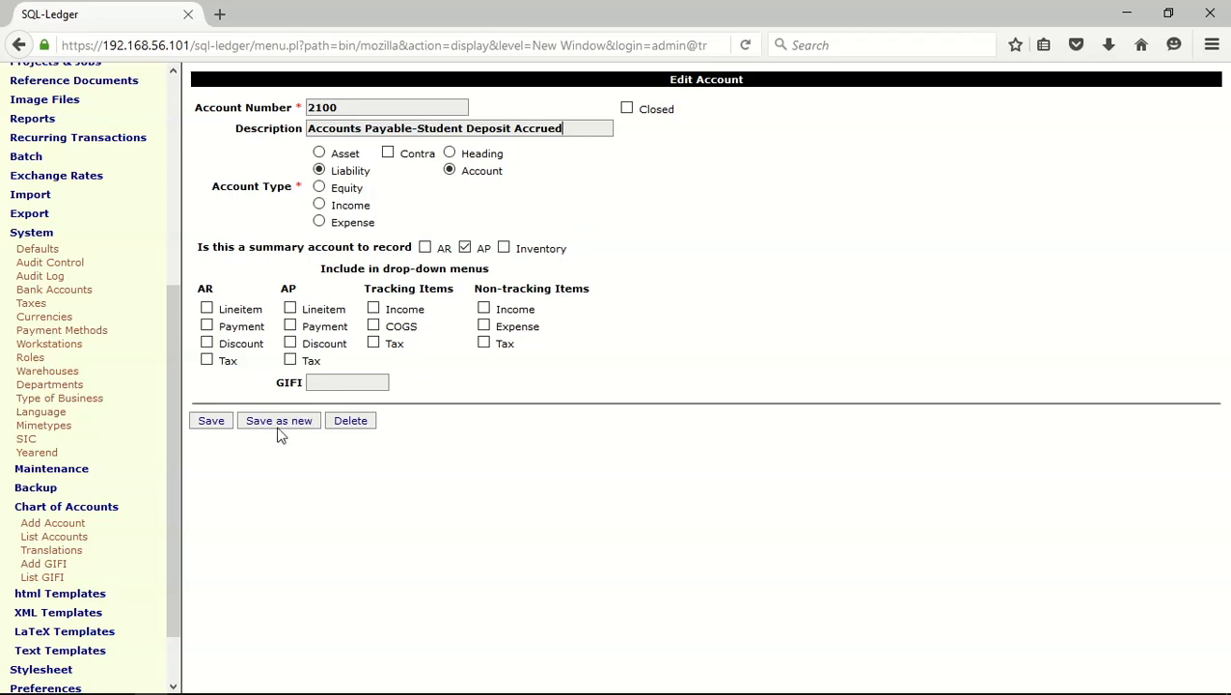
click(217, 425)
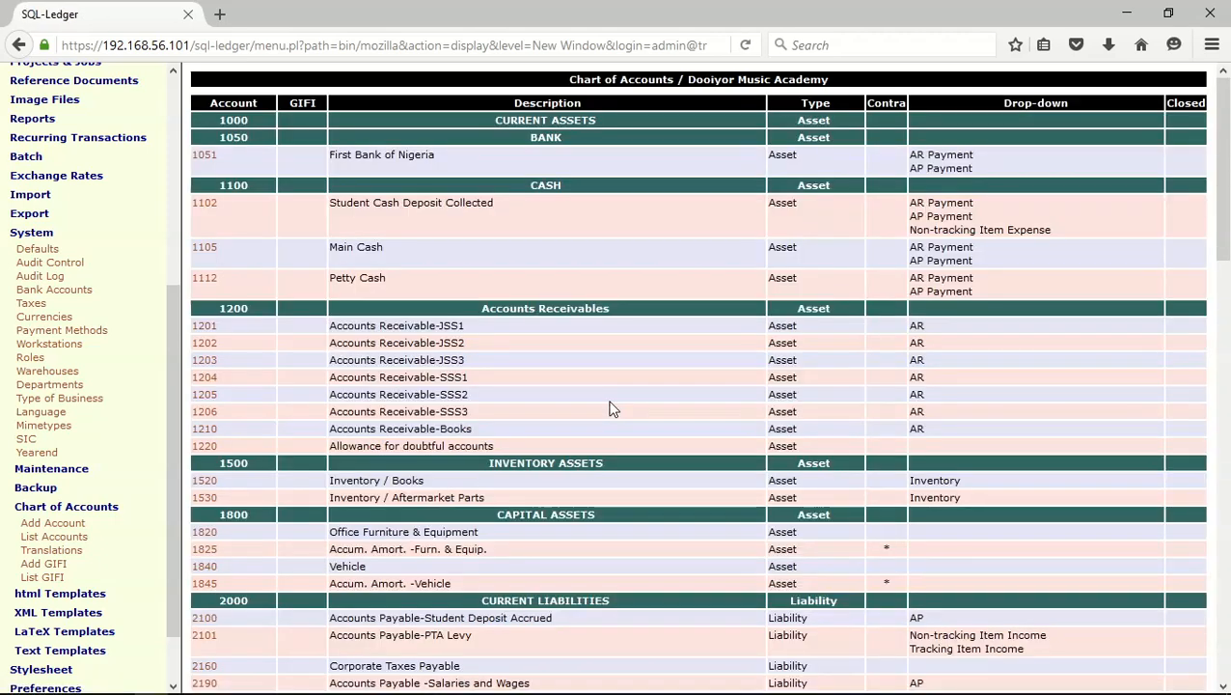
scroll(609, 410, down, 5)
scroll(609, 407, up, 5)
Start a new service item and exclude it from the 10%, 14% and 30% VAT taxes
click(40, 236)
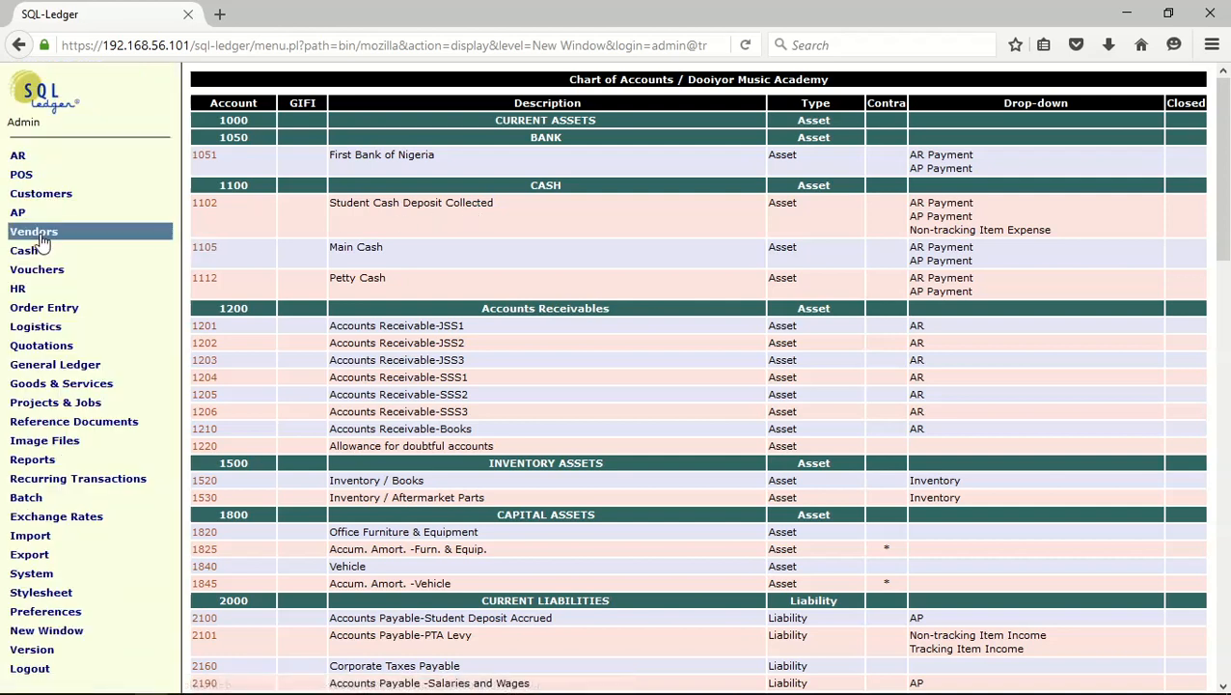
click(81, 385)
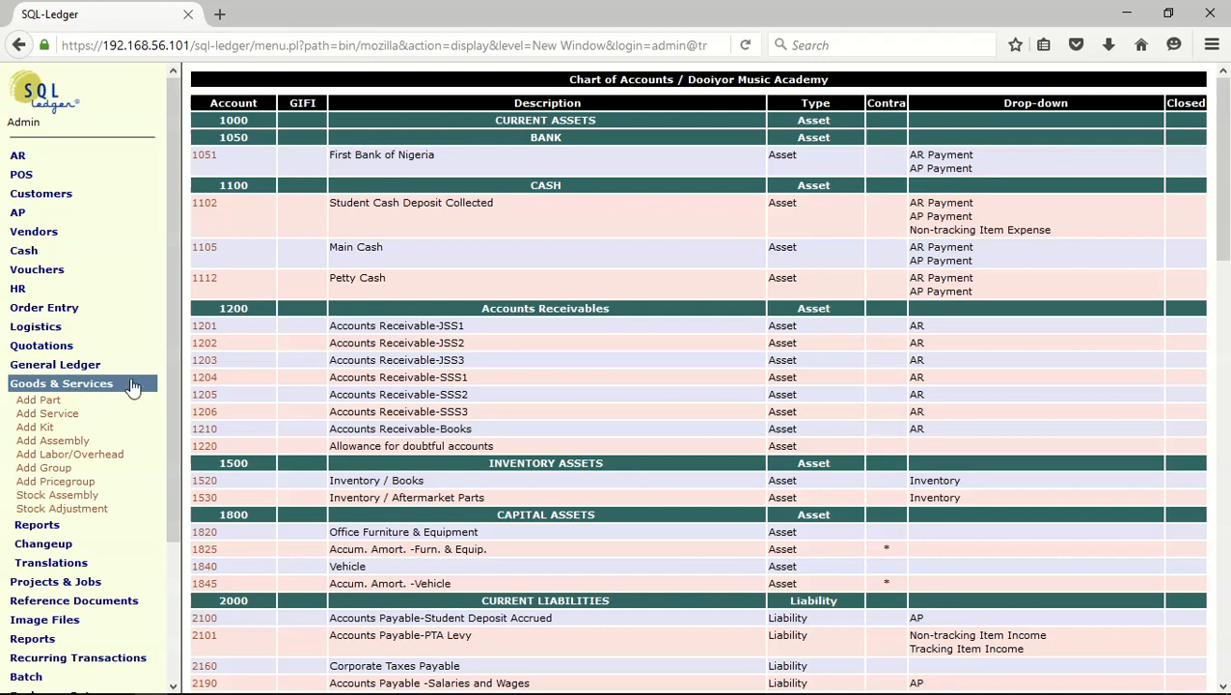
click(48, 415)
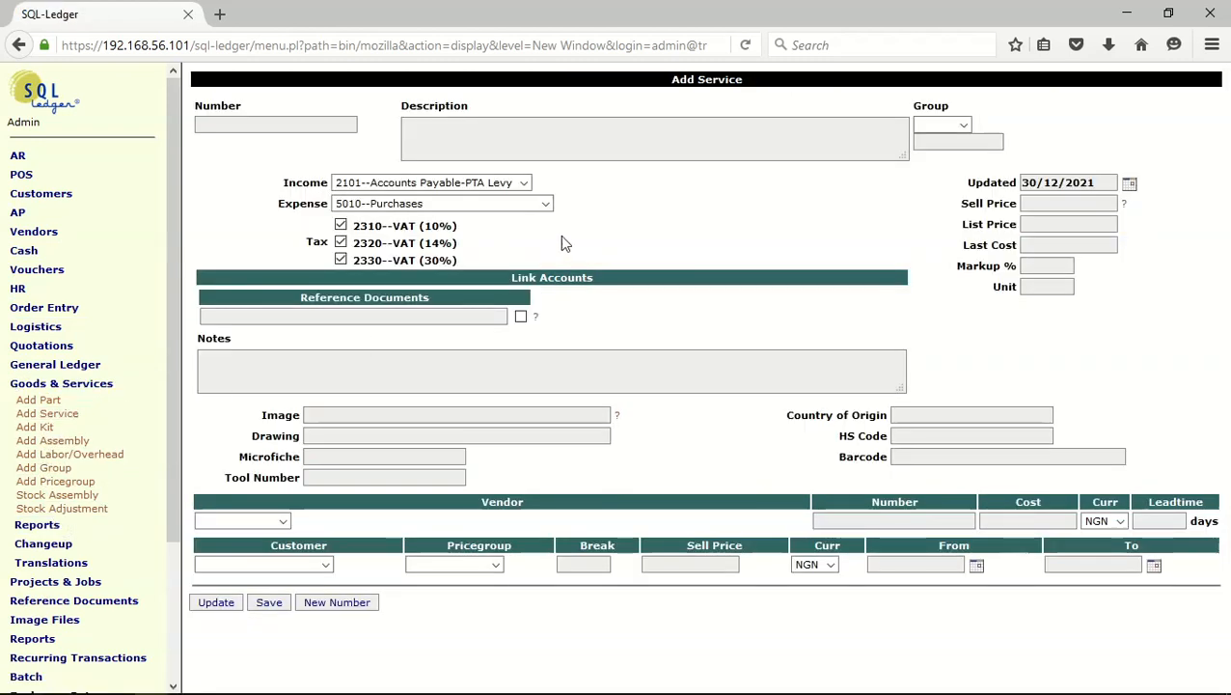
click(340, 225)
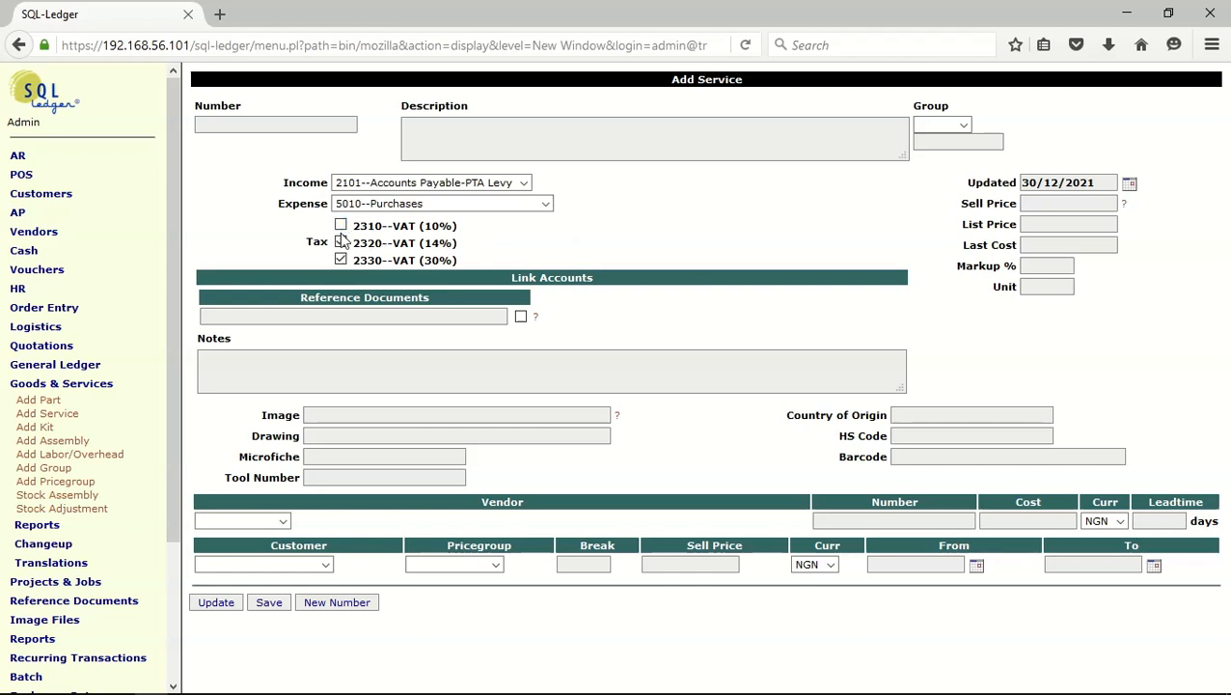
click(341, 243)
click(340, 260)
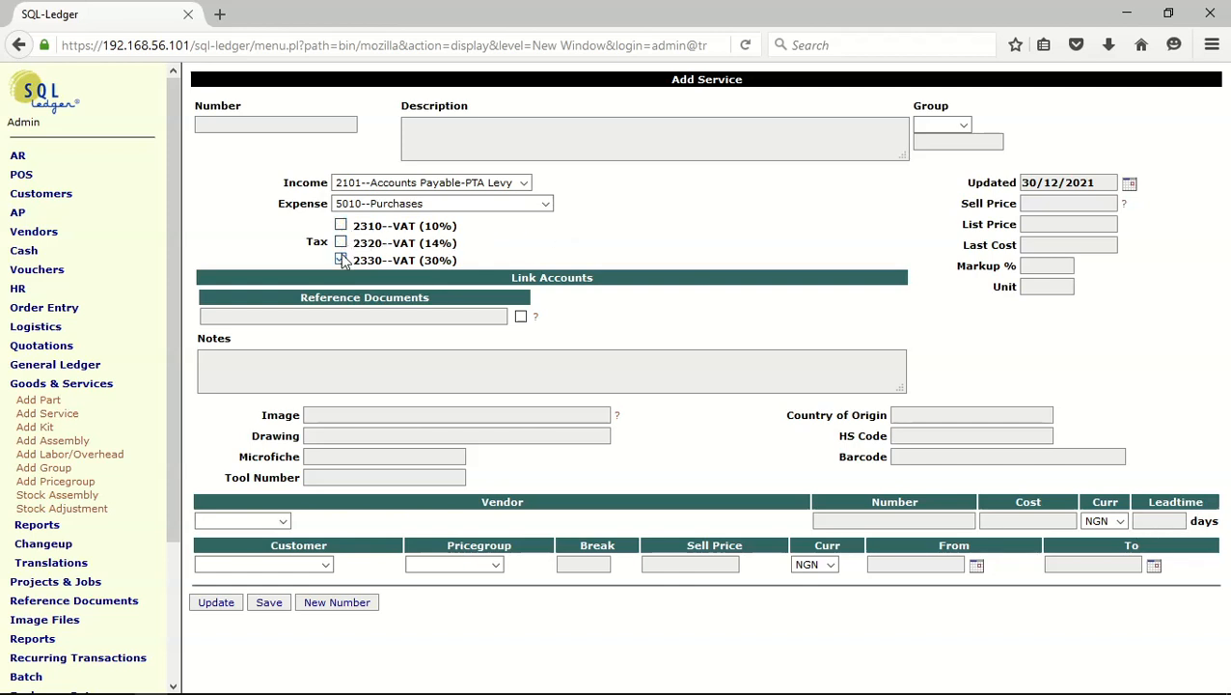
Set the service's number to 5000 and its description to "Student Deposit"
click(263, 122)
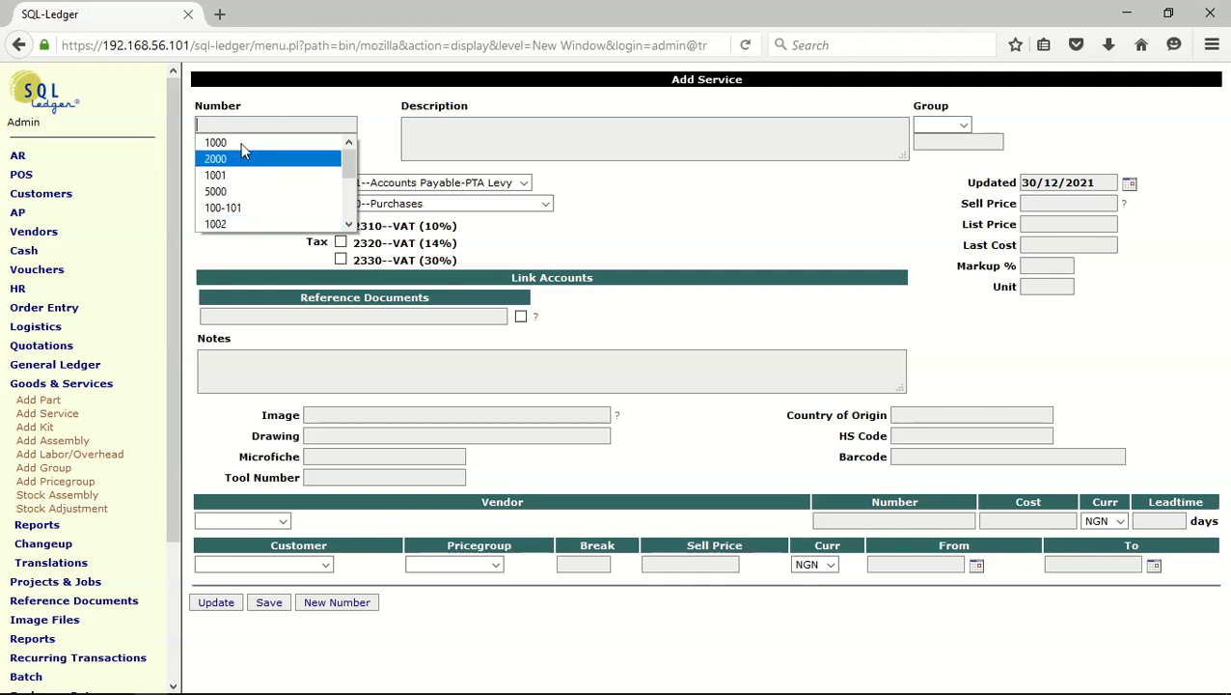
text(5)
click(253, 148)
click(444, 130)
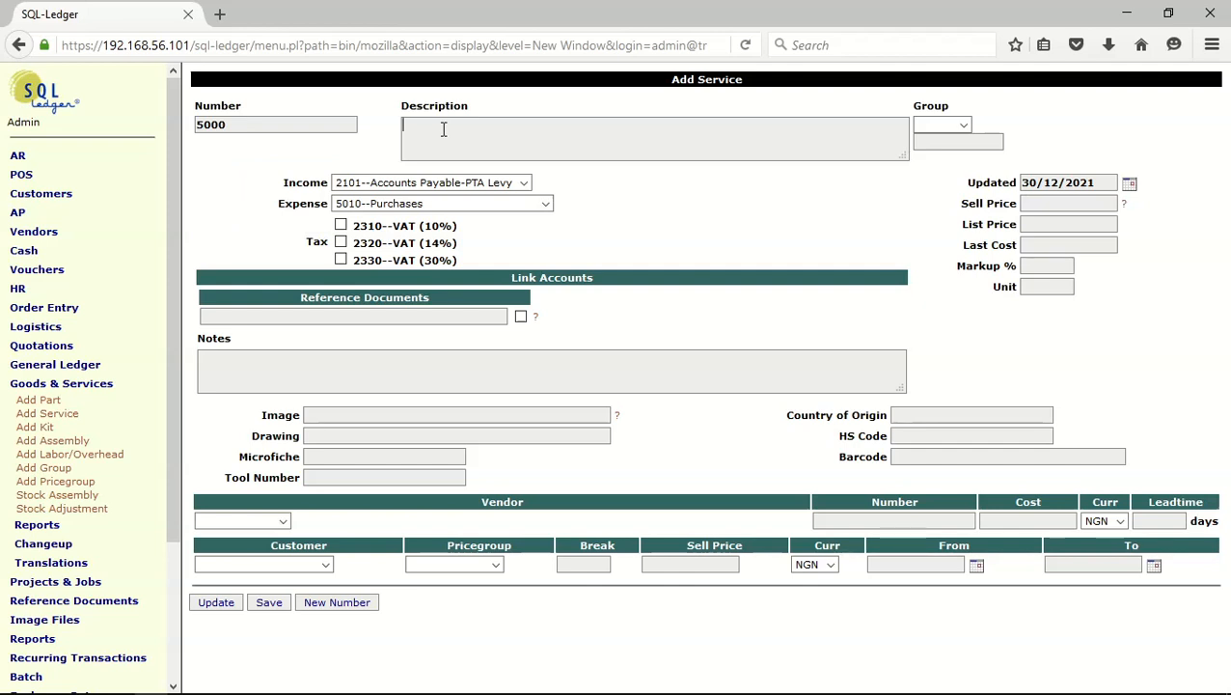
text(Student Deposit)
Assign the service to the Others group, keeping 2101--Accounts Payable-PTA Levy as its income account
click(964, 126)
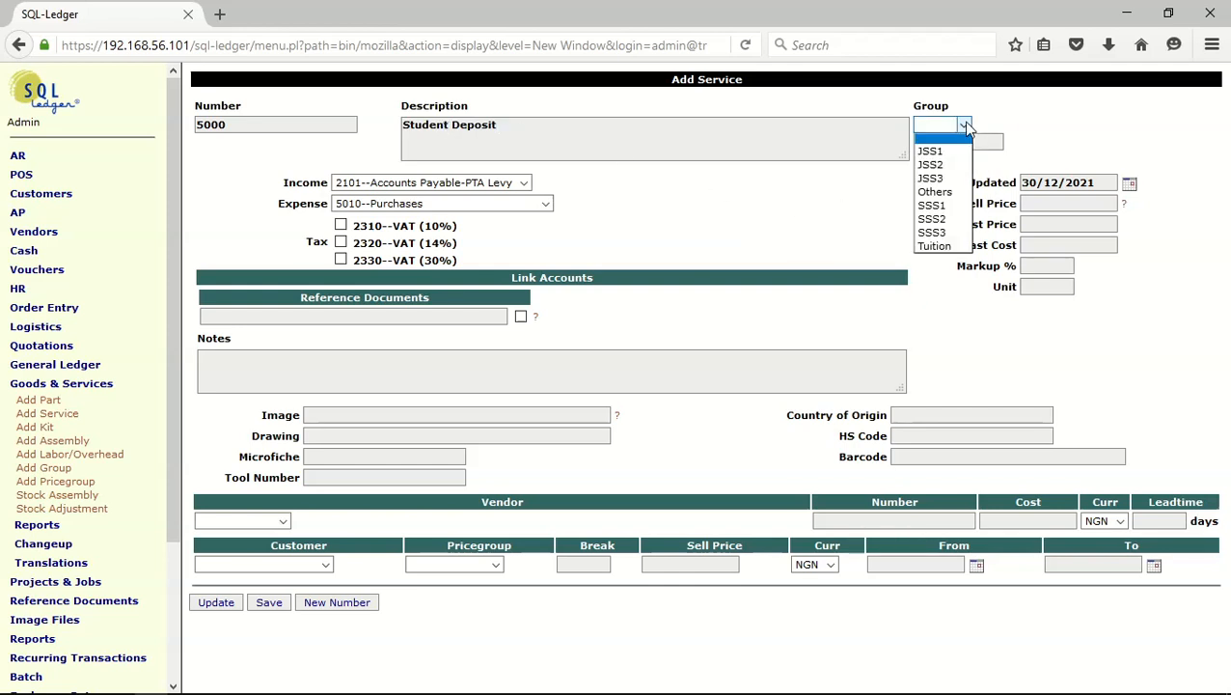
click(962, 193)
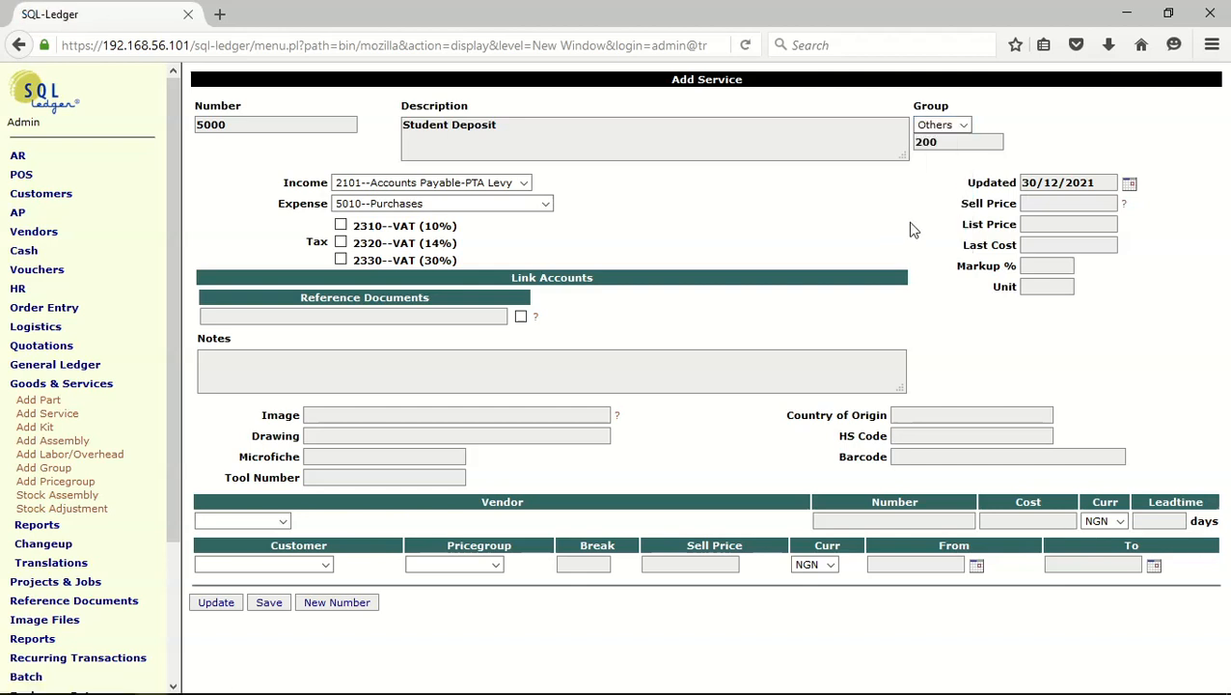
click(524, 184)
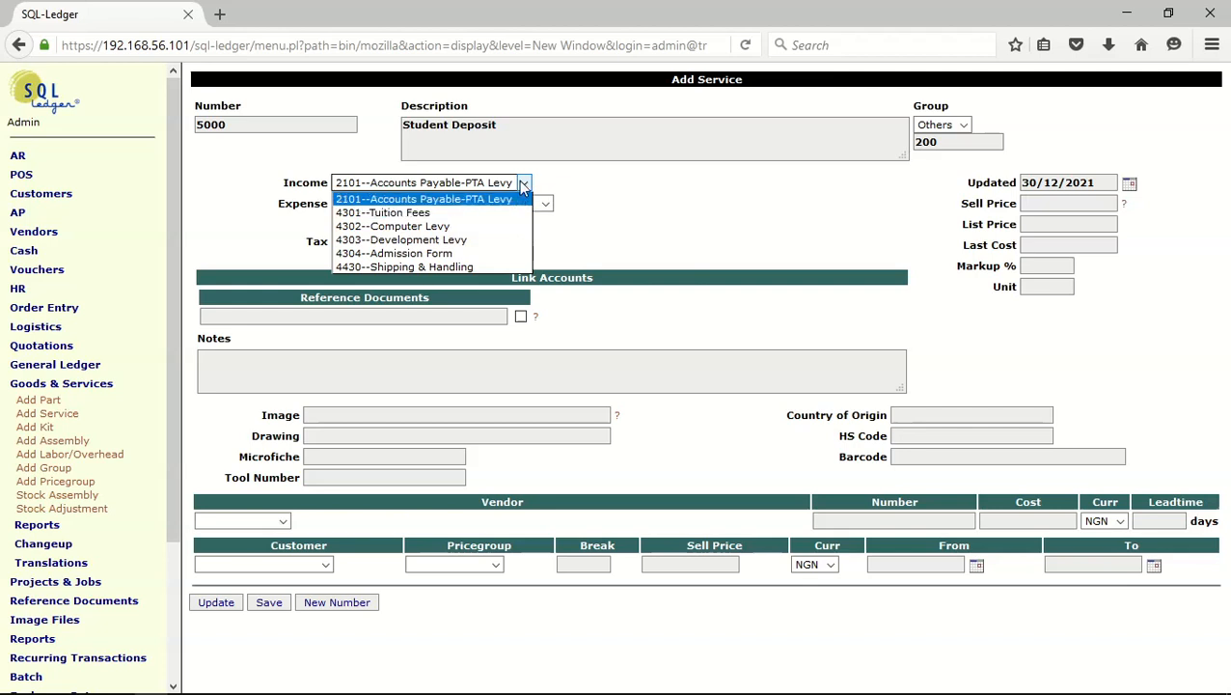
click(524, 185)
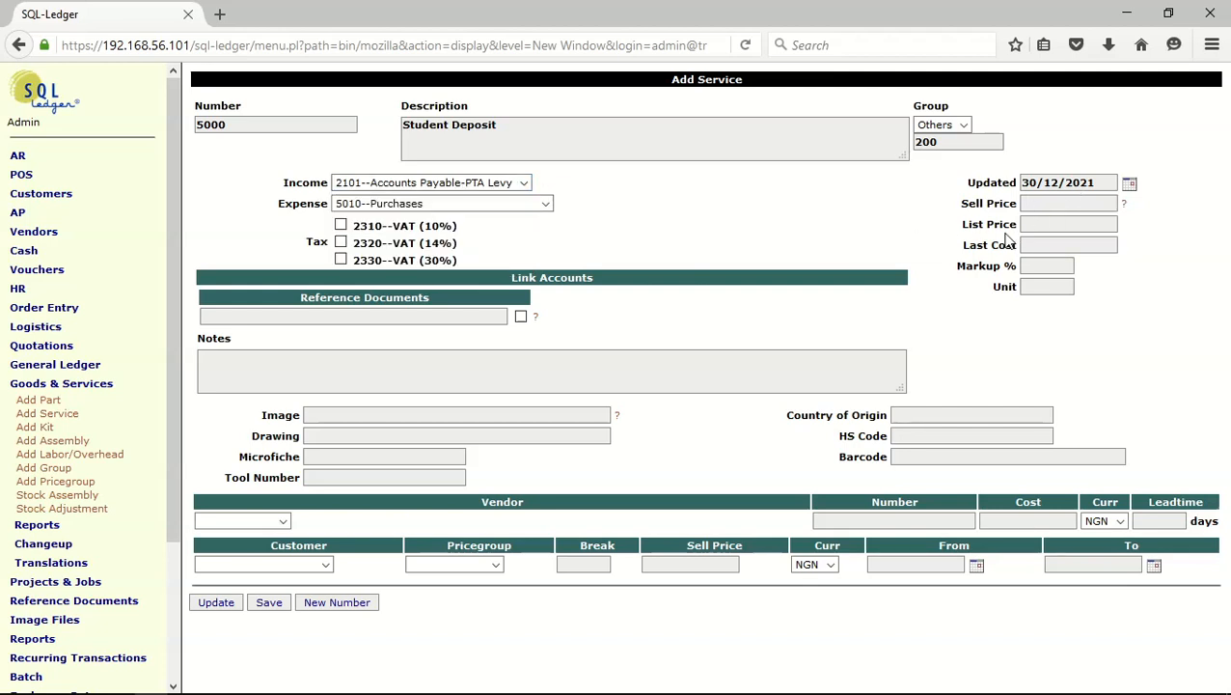
Set the service's sell price and list price to 1 and its unit to Nos
text(1)
key(Escape)
click(1050, 225)
text(1)
key(Tab)
click(1039, 286)
click(1041, 308)
Set the service's expense account to 1102--Student Cash Deposit Collected and save the service
click(545, 204)
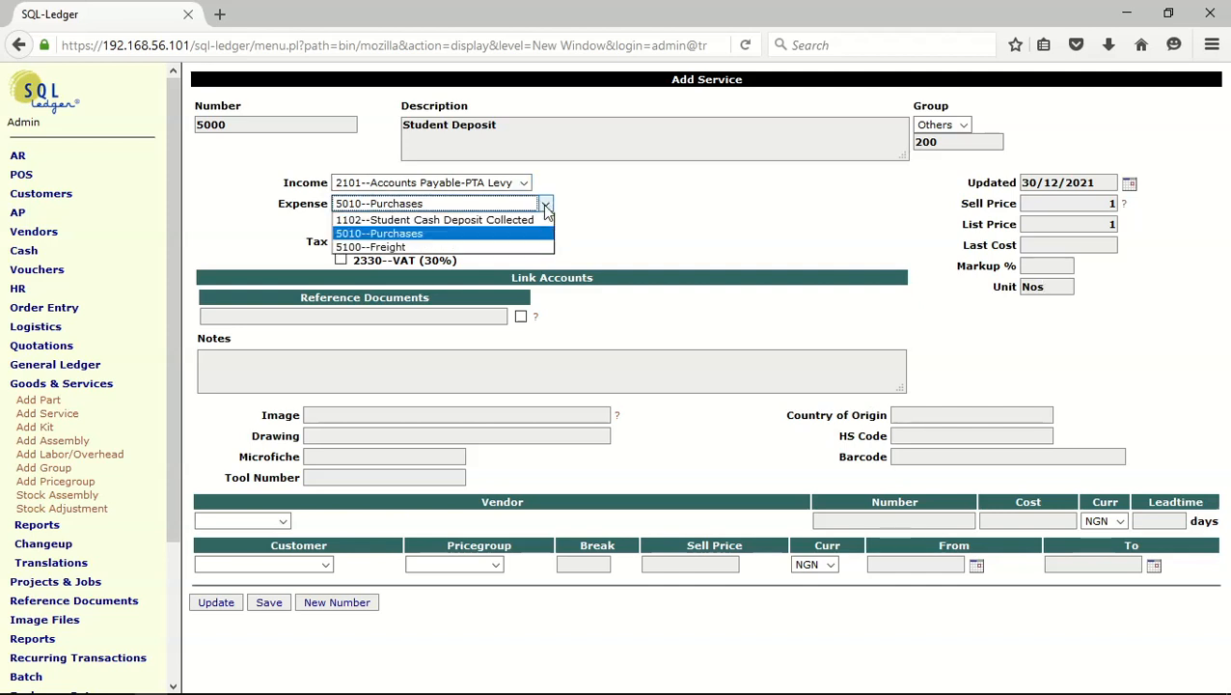
click(505, 221)
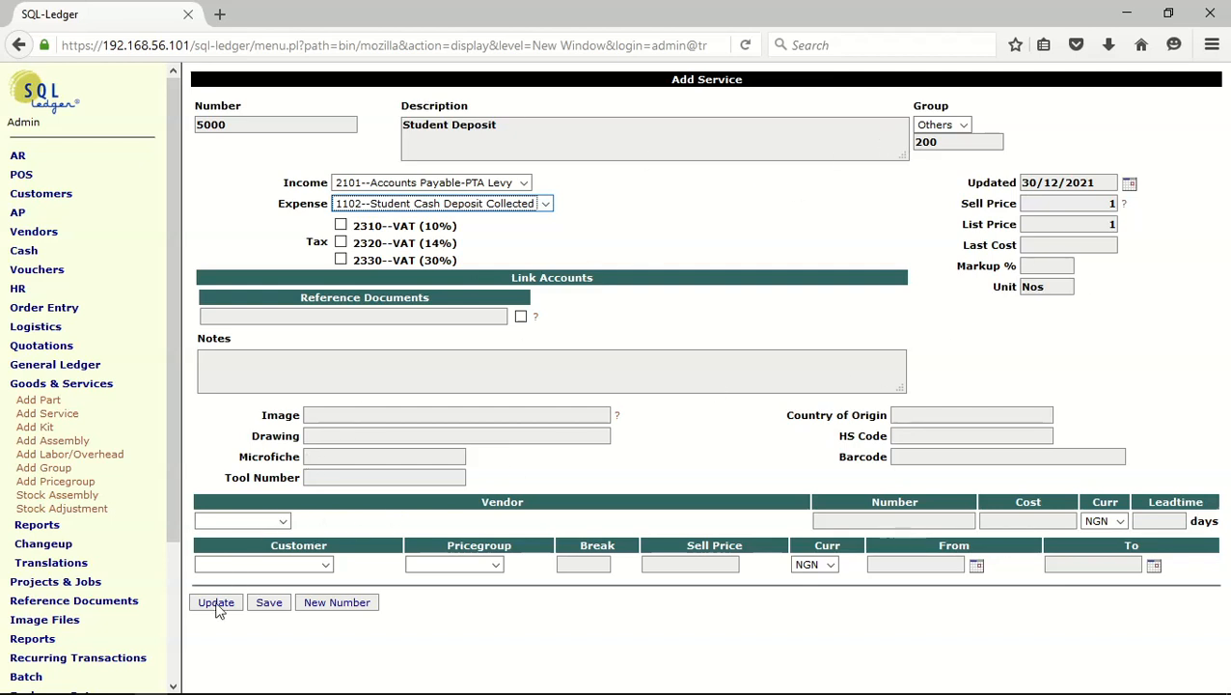
click(269, 603)
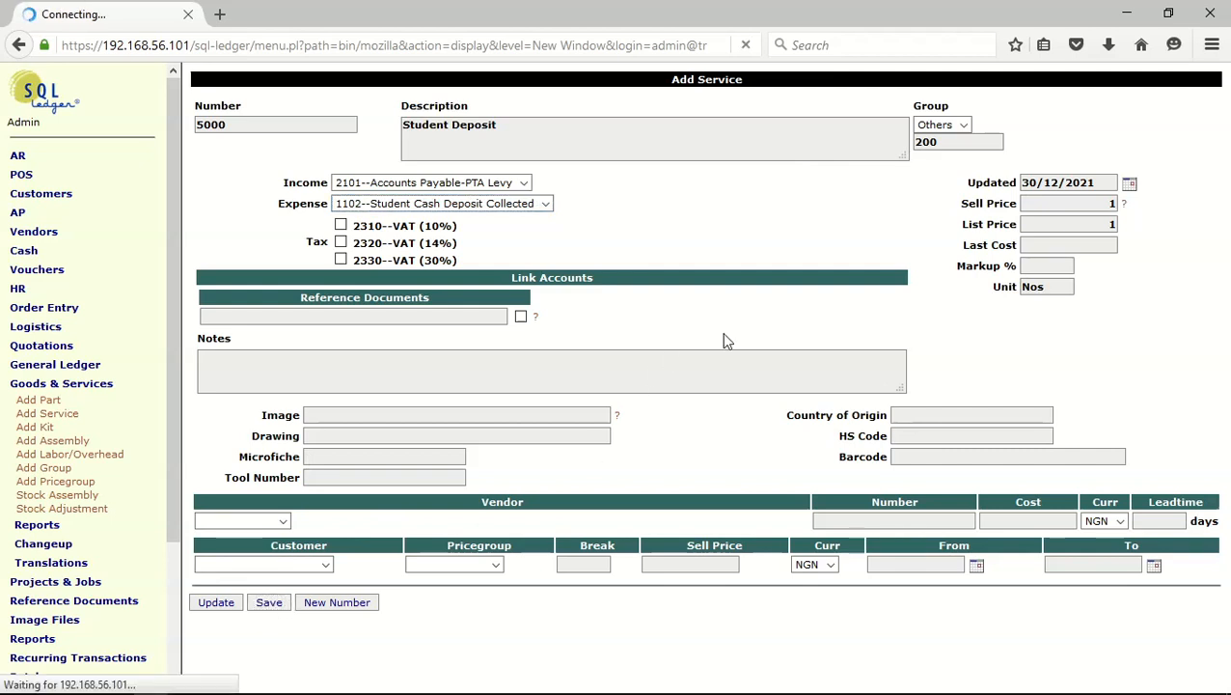
Open the blank form for adding a single vendor
click(61, 386)
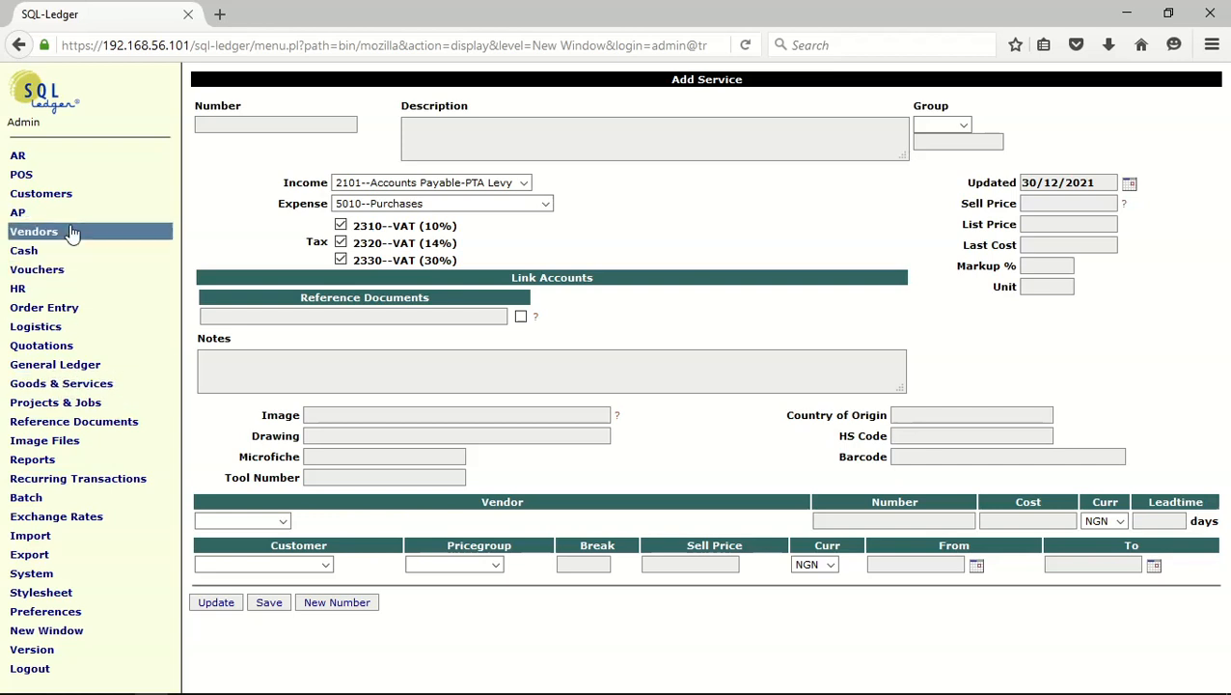
click(68, 233)
click(43, 250)
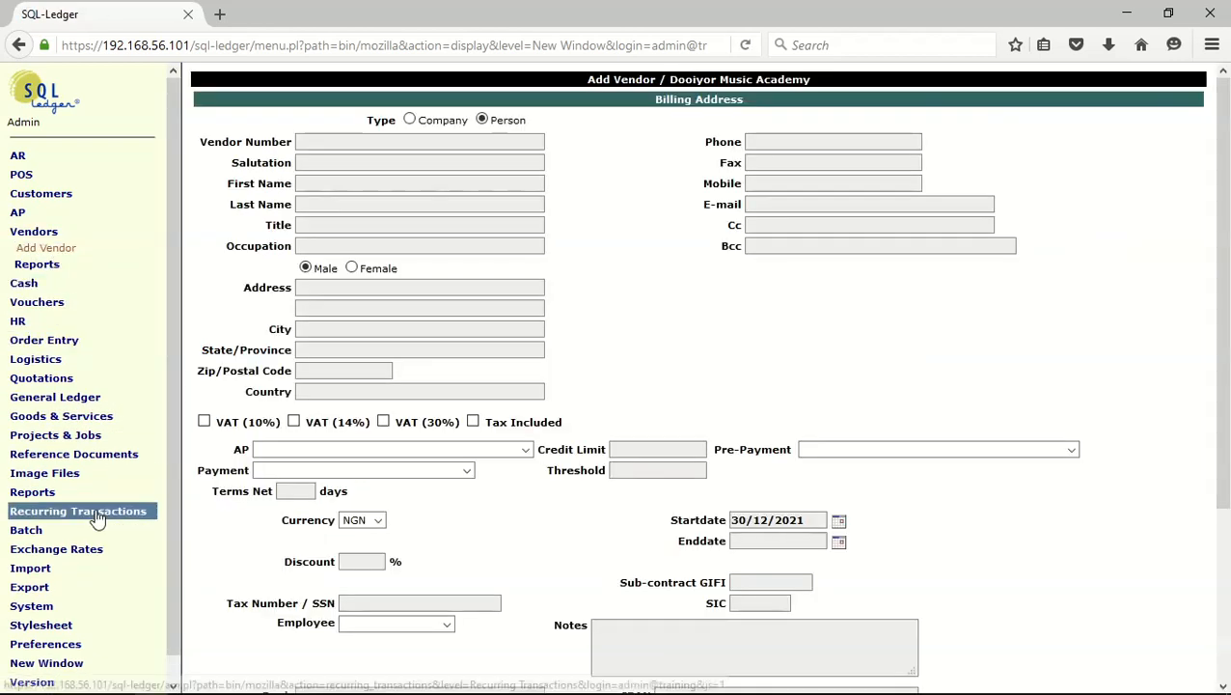
Import all the student records from studentdeposit.csv as vendors
click(77, 577)
click(37, 602)
click(307, 111)
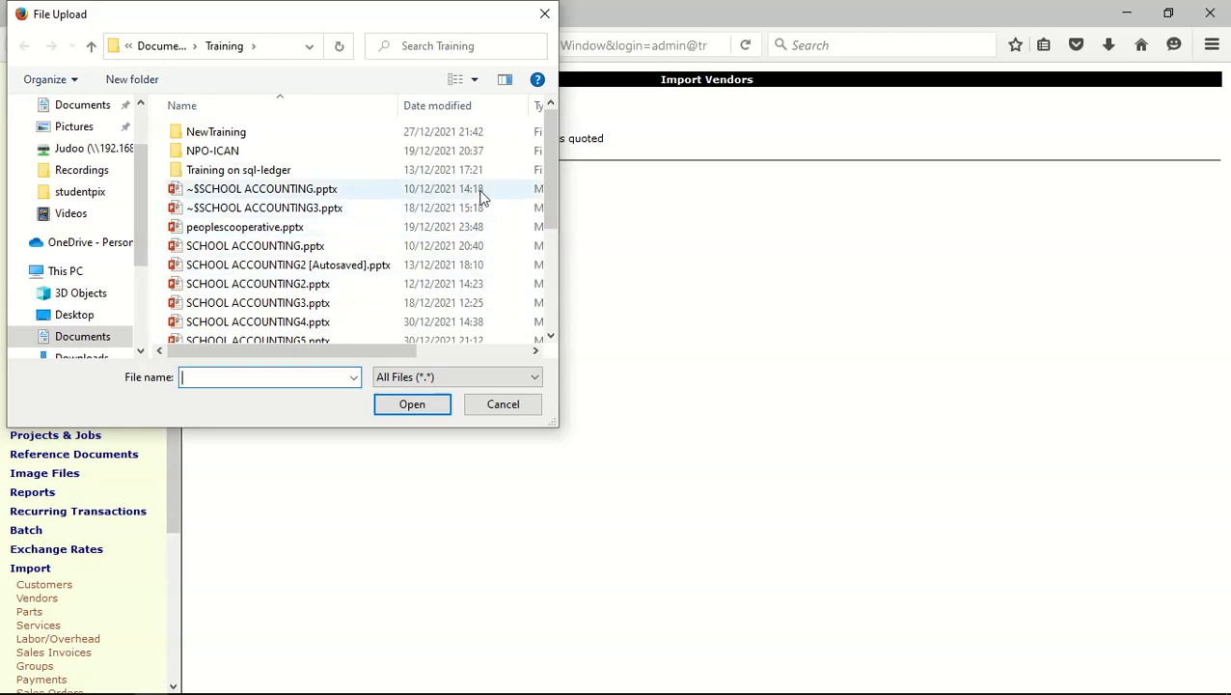
drag(542, 153, 529, 287)
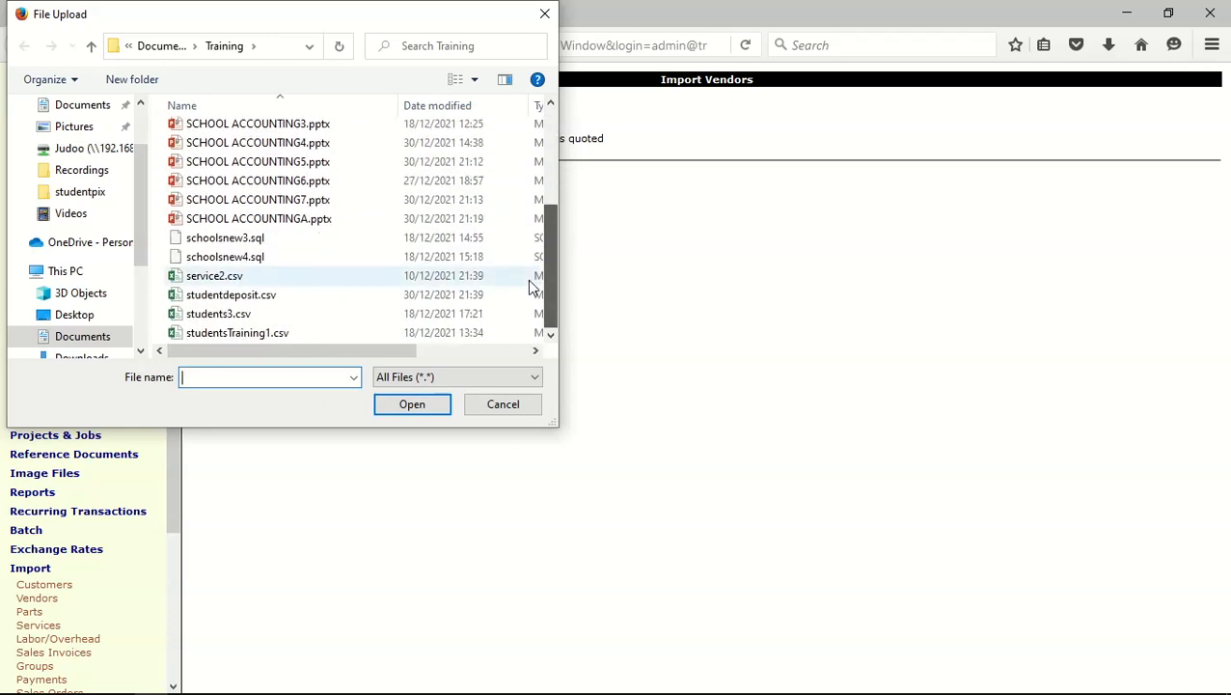
double_click(232, 295)
click(243, 182)
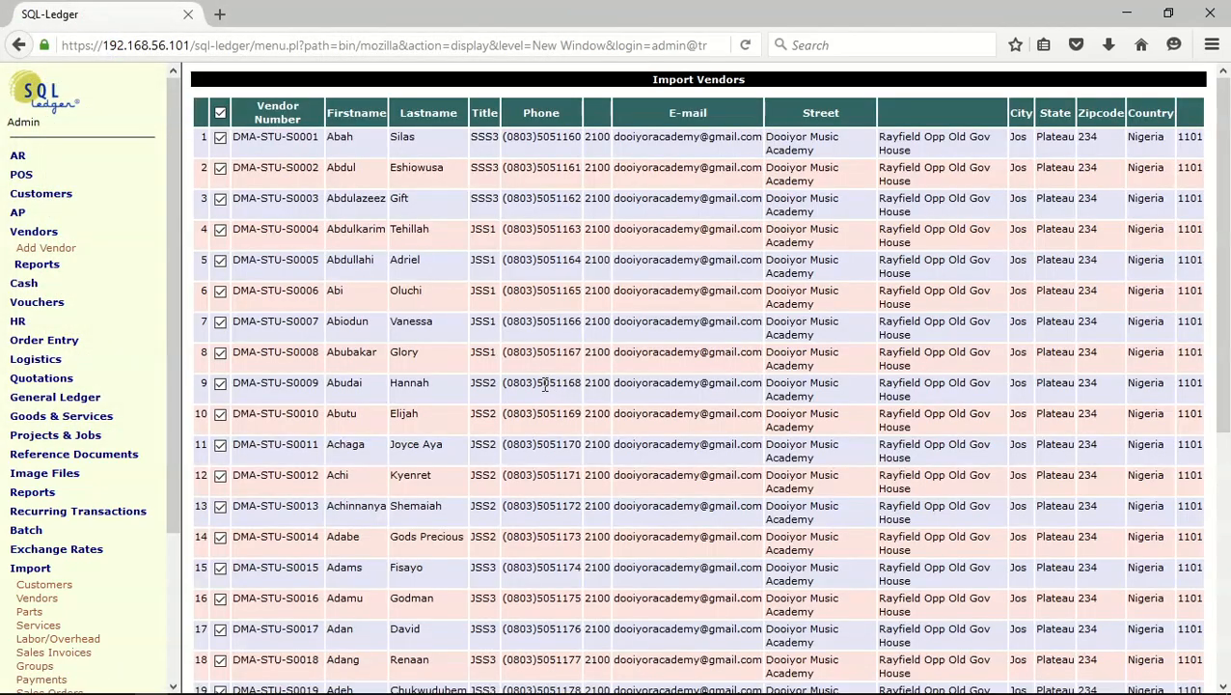
scroll(543, 384, down, 5)
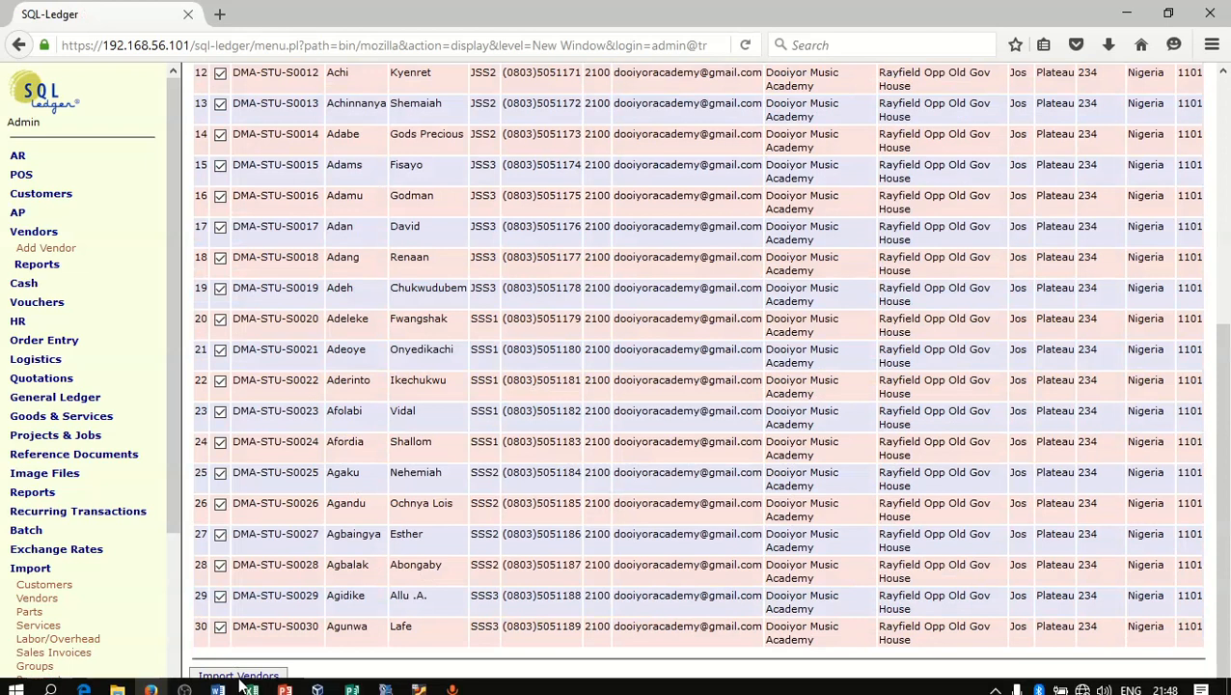
click(237, 675)
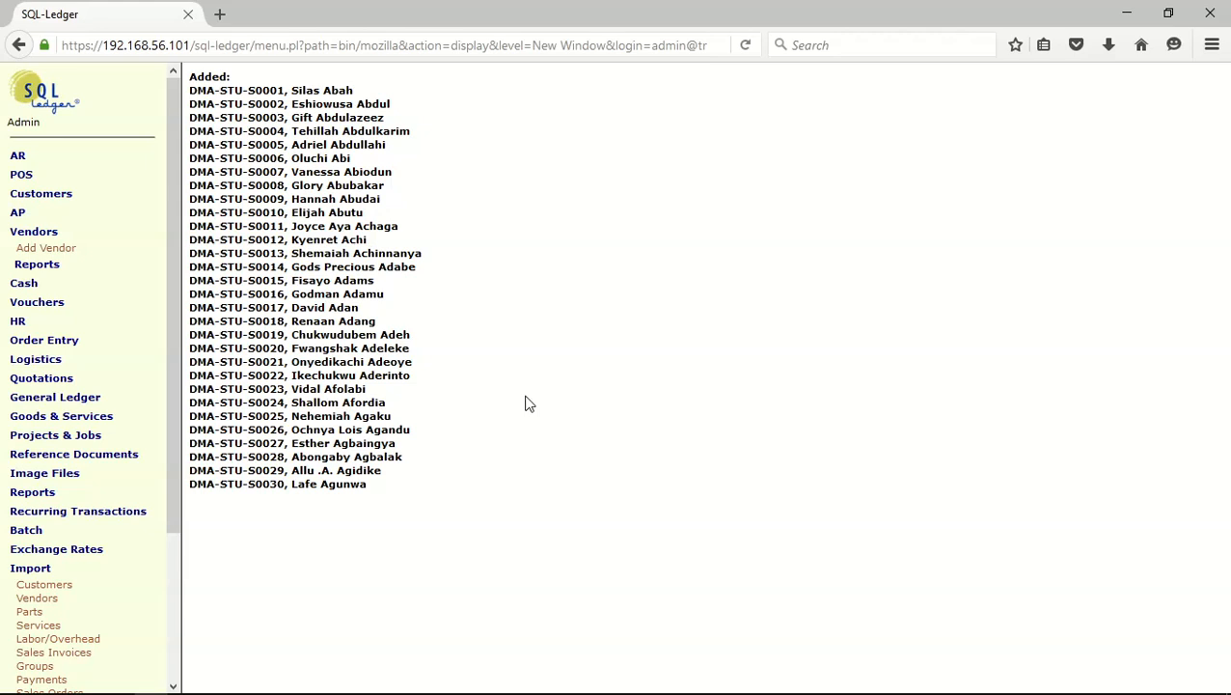
Start a new vendor invoice and choose the third student in the vendor list as its vendor
click(48, 239)
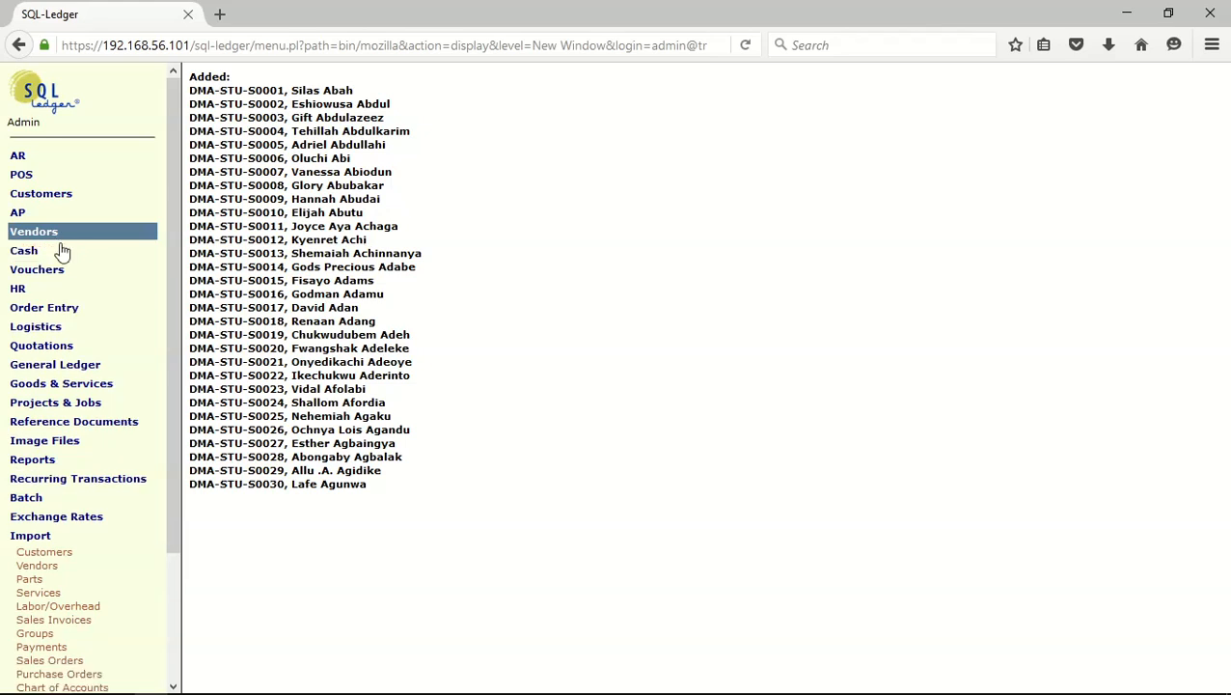
click(57, 538)
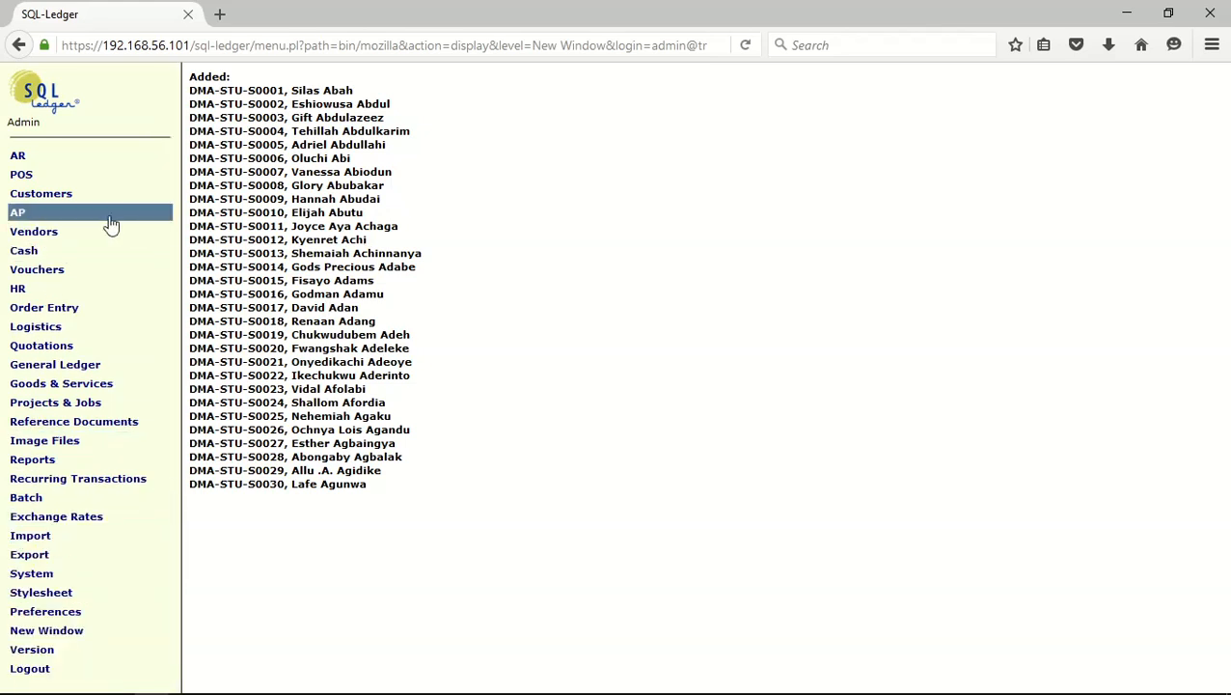
click(81, 216)
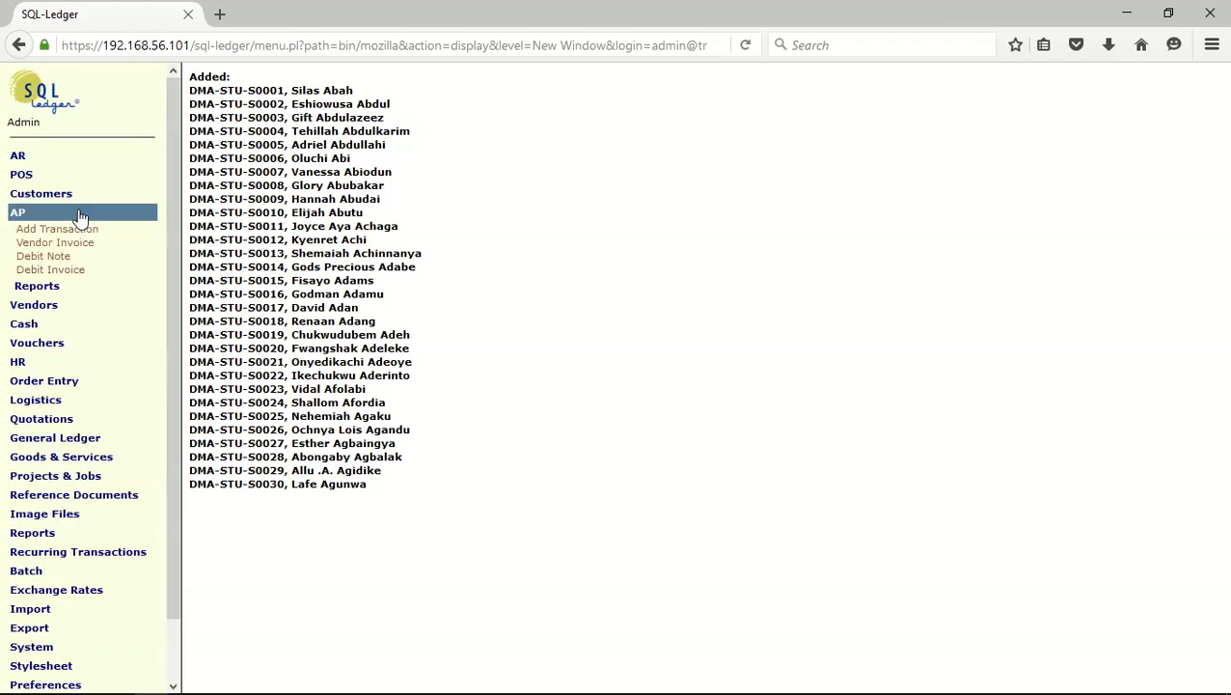
click(60, 245)
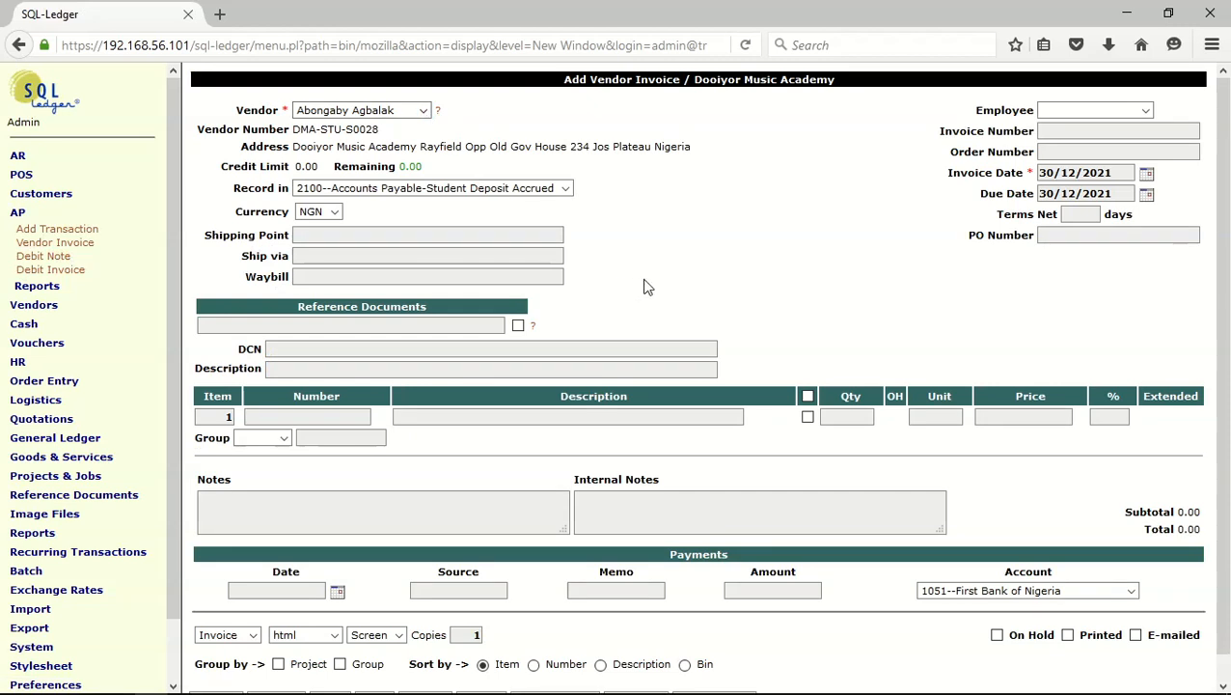
click(423, 111)
mouse_move(426, 135)
mouse_down()
mouse_move(418, 353)
mouse_move(436, 174)
mouse_move(424, 121)
mouse_up()
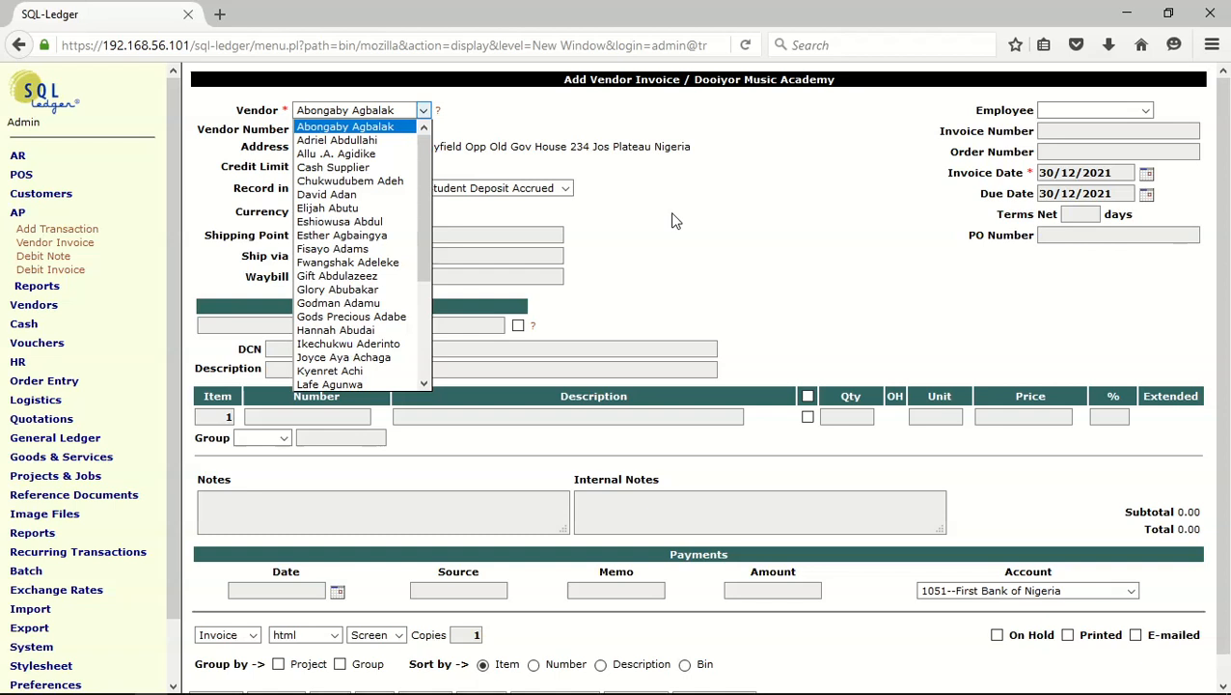
click(365, 155)
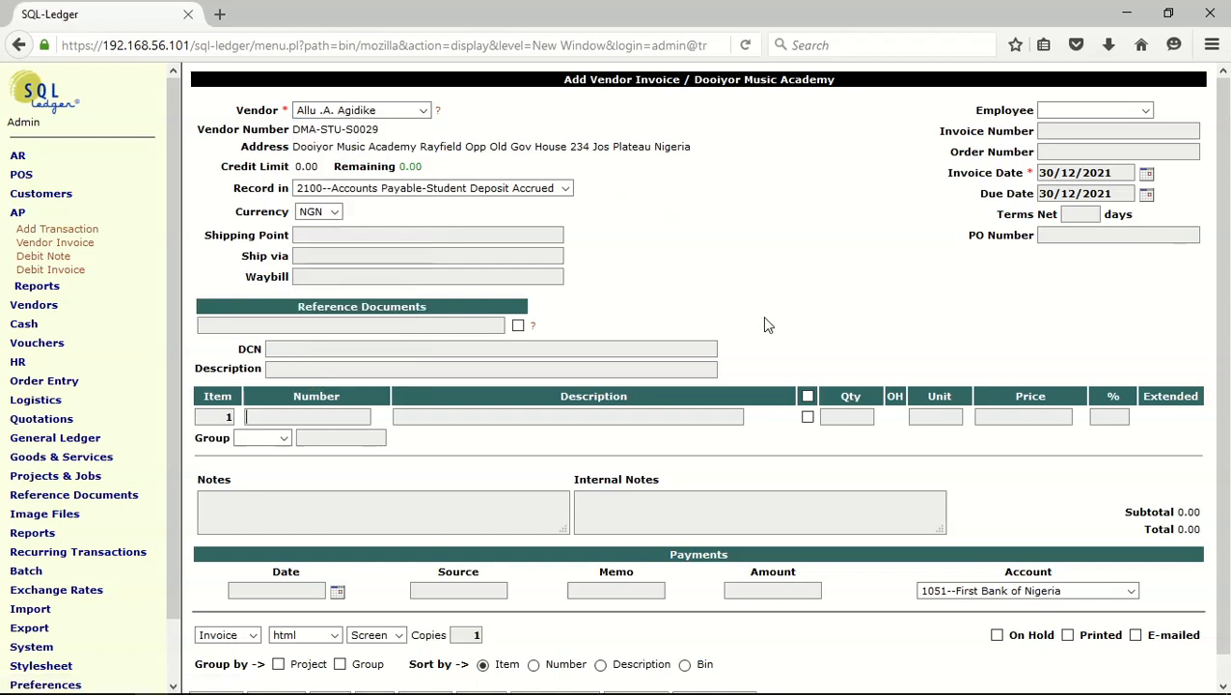
Set the vendor invoice's description to "student deposit"
click(296, 370)
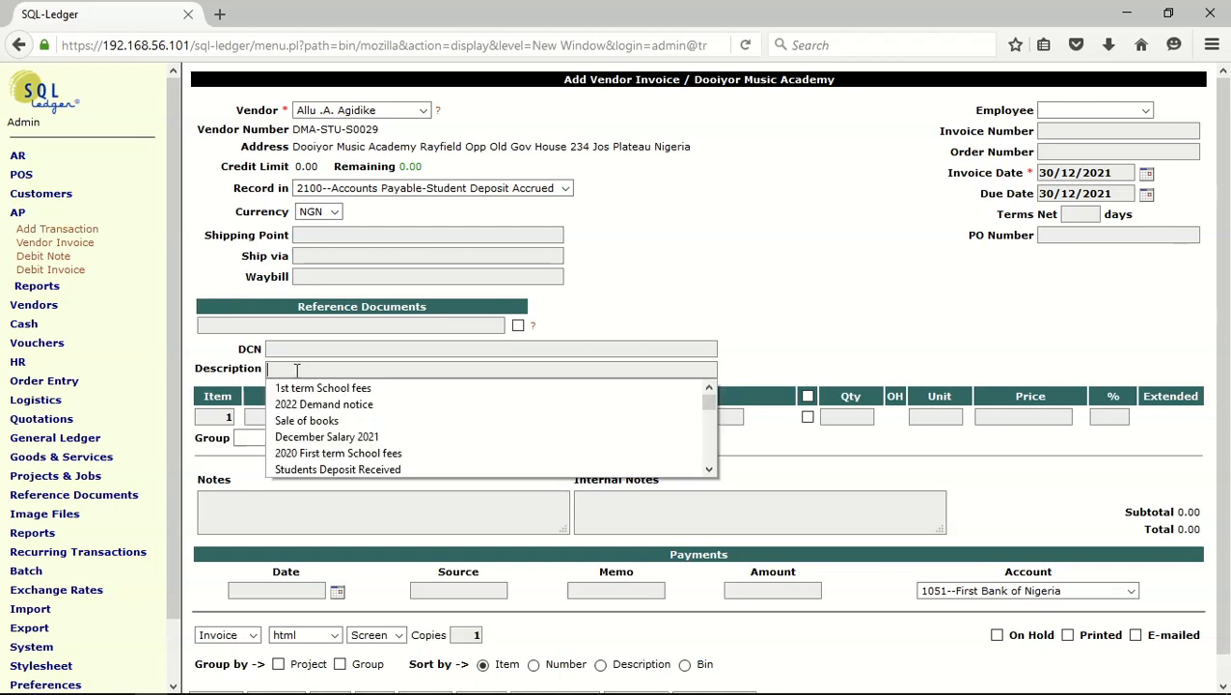
text(st)
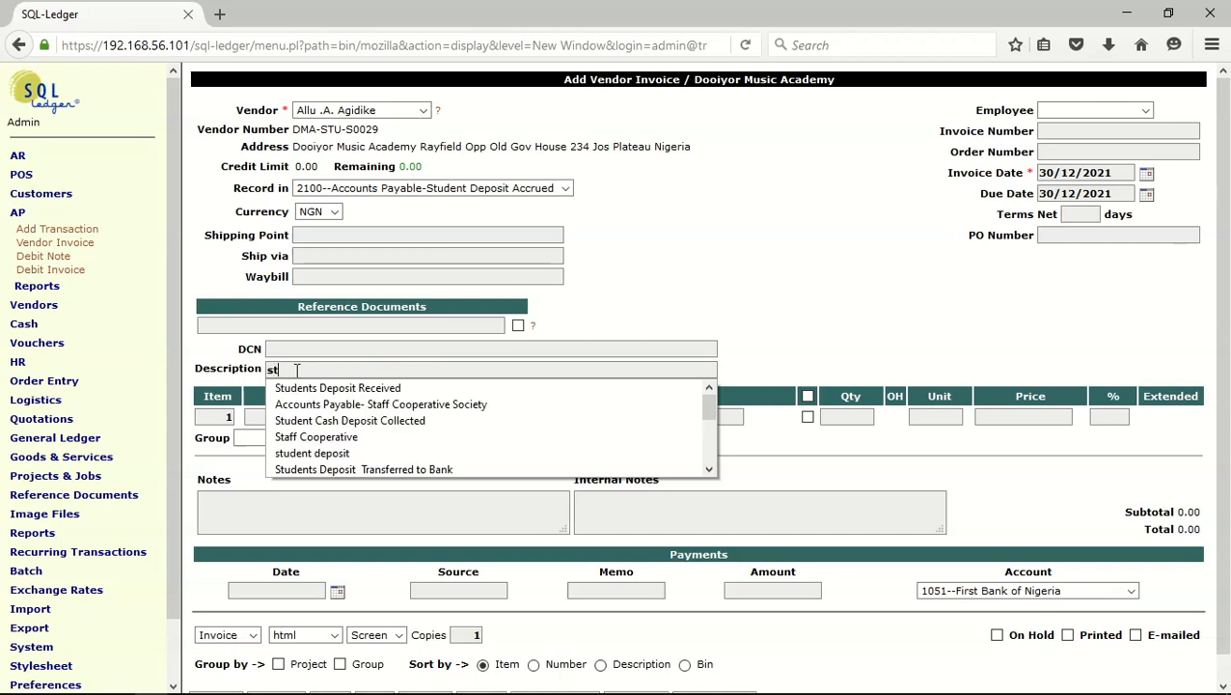
text(udent de)
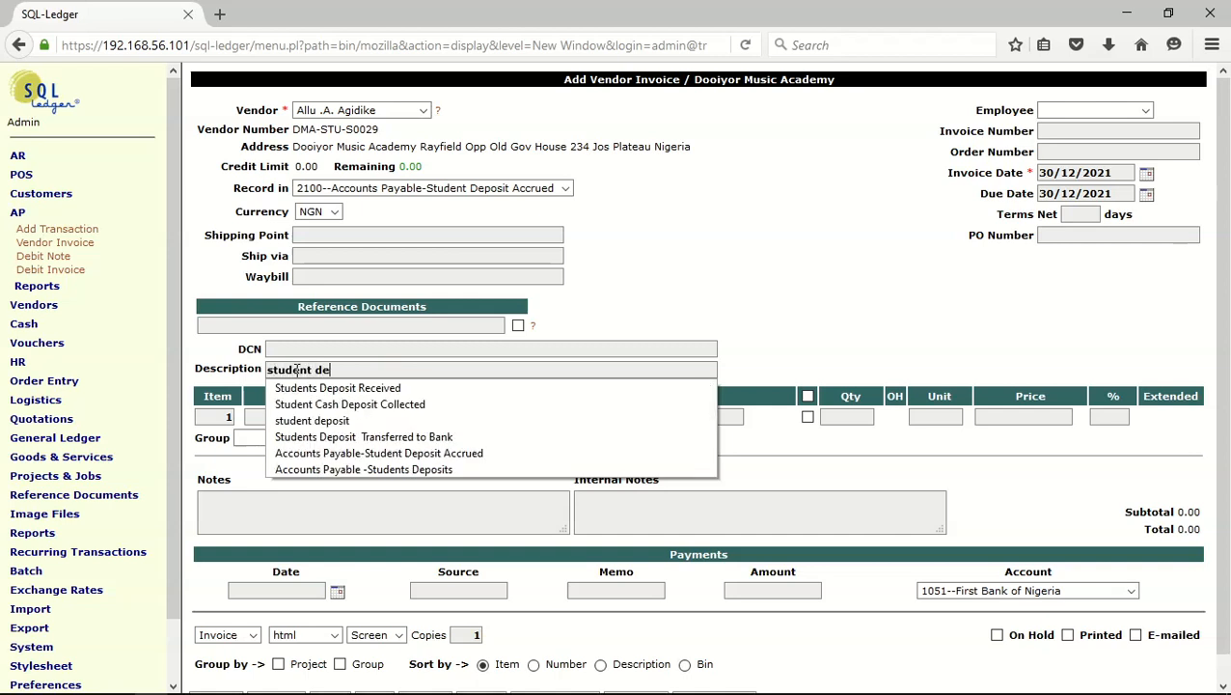
text(posit)
key(Escape)
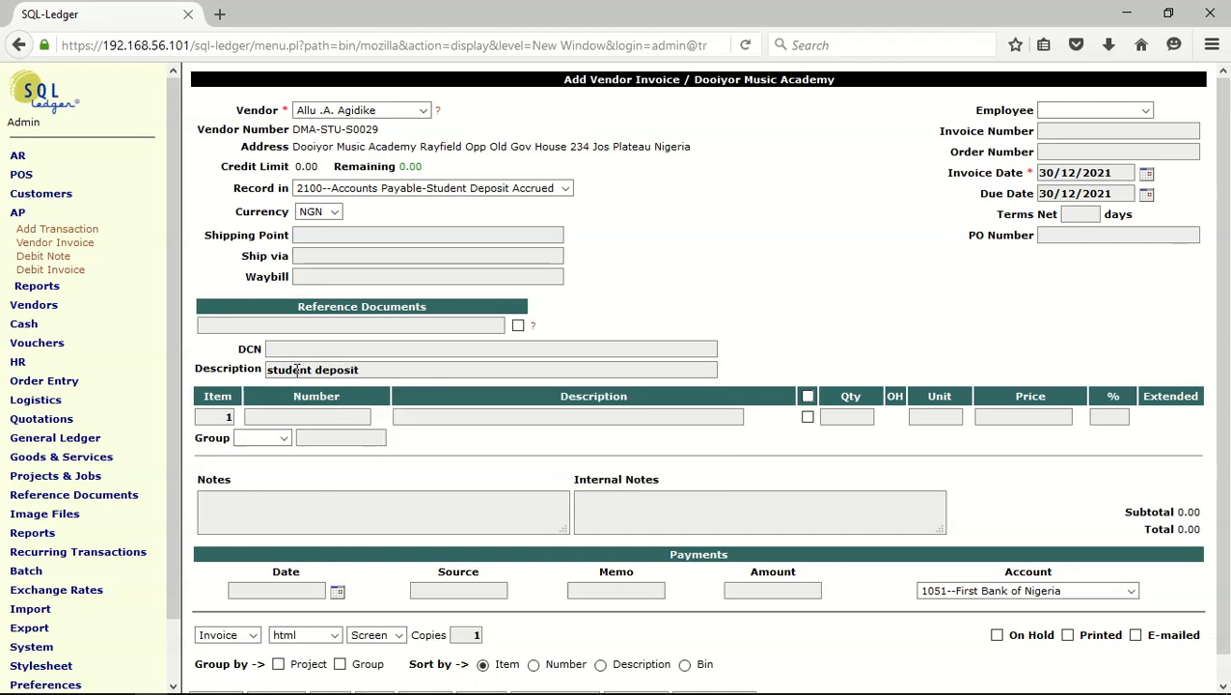
Add service 5000 as the invoice's first line item and set its price to 10000
click(285, 420)
text(5)
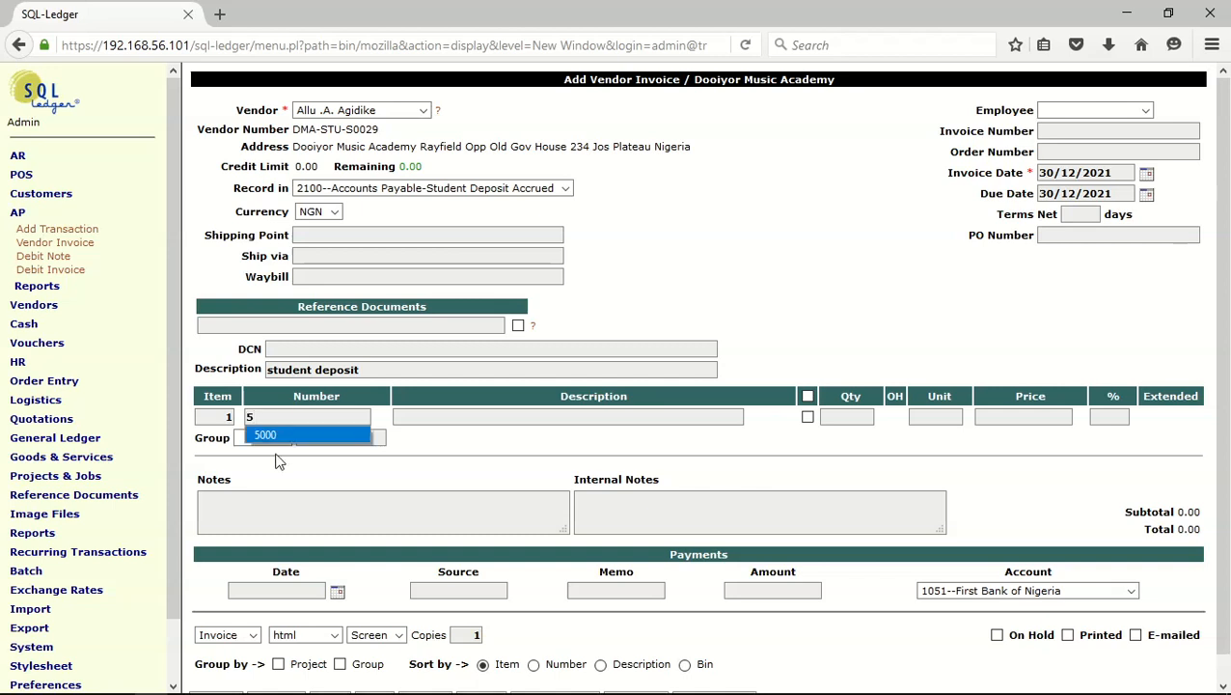
click(278, 436)
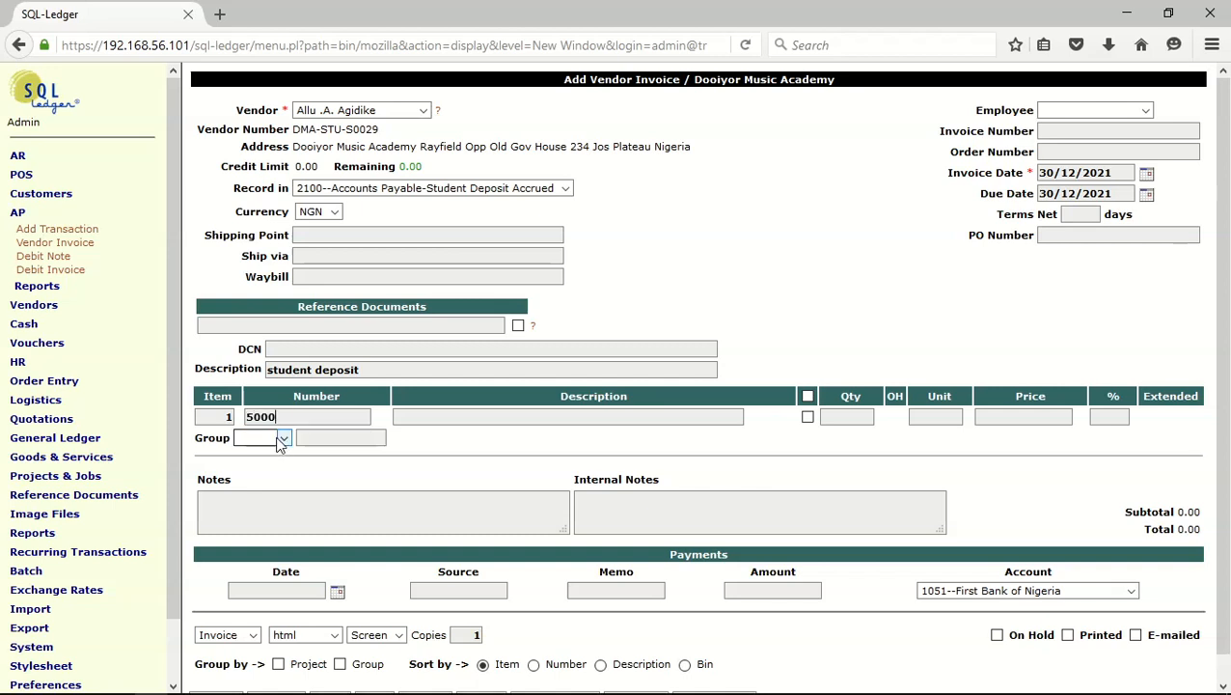
key(Return)
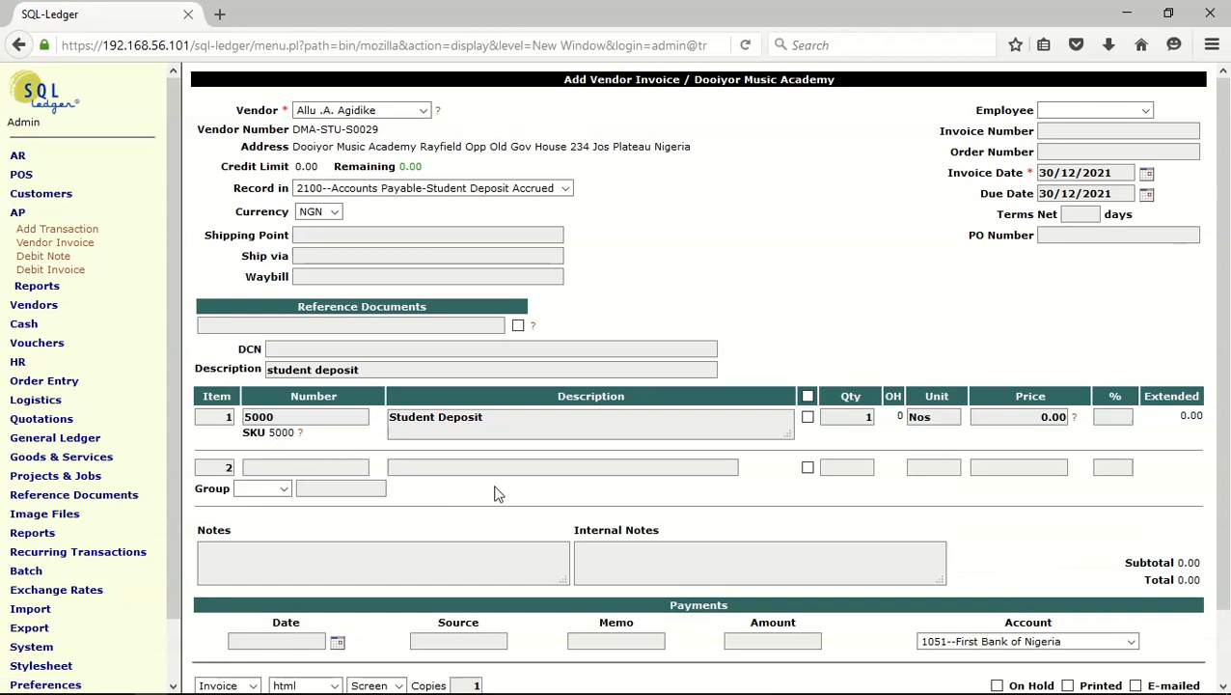
double_click(988, 415)
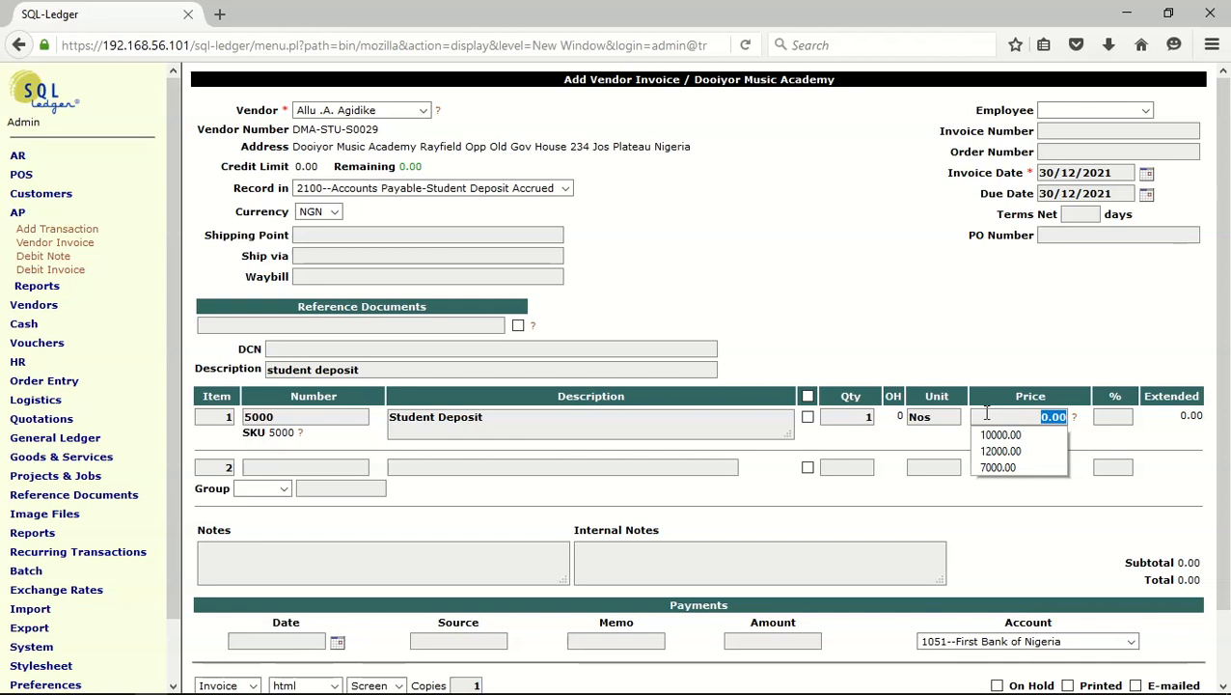
text(10000)
key(Tab)
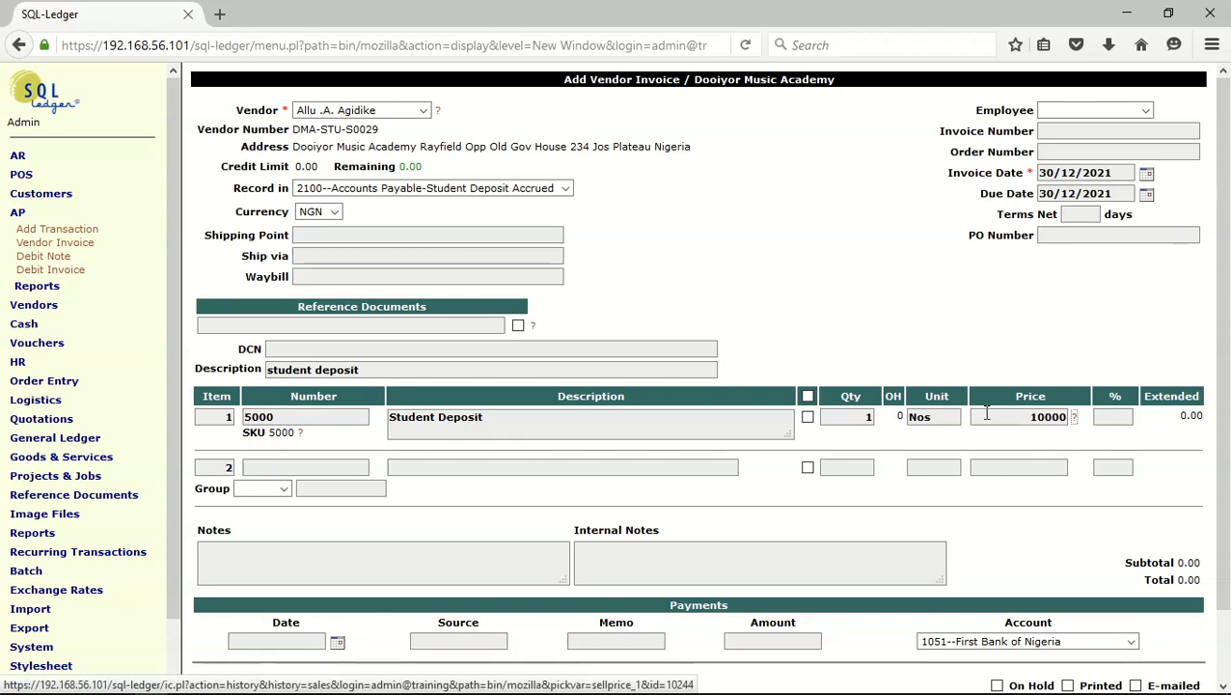
Update the vendor invoice so its line and invoice totals are recalculated
scroll(545, 543, down, 1)
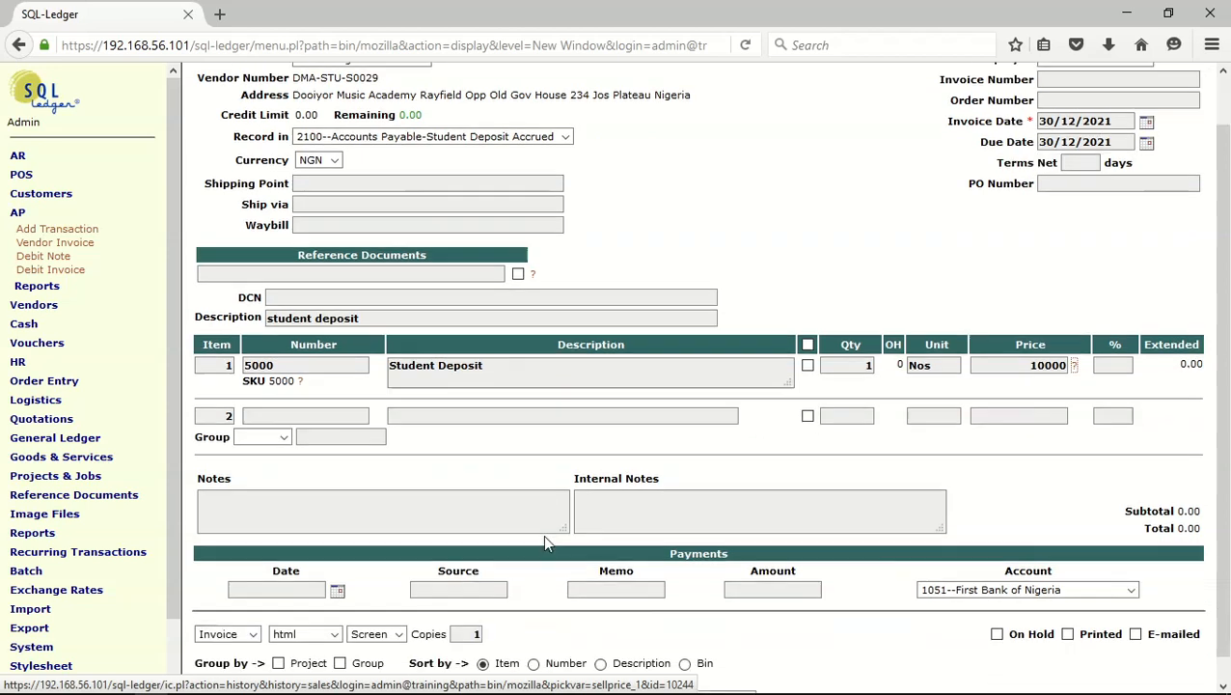
scroll(545, 543, down, 1)
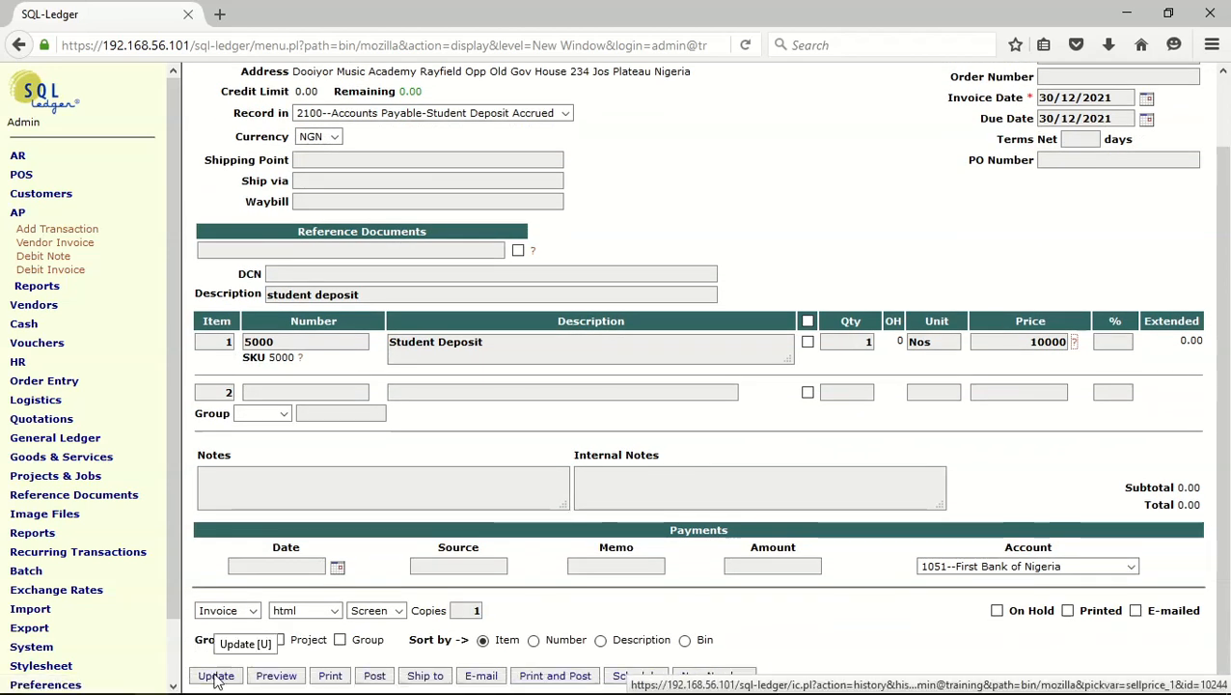
click(215, 676)
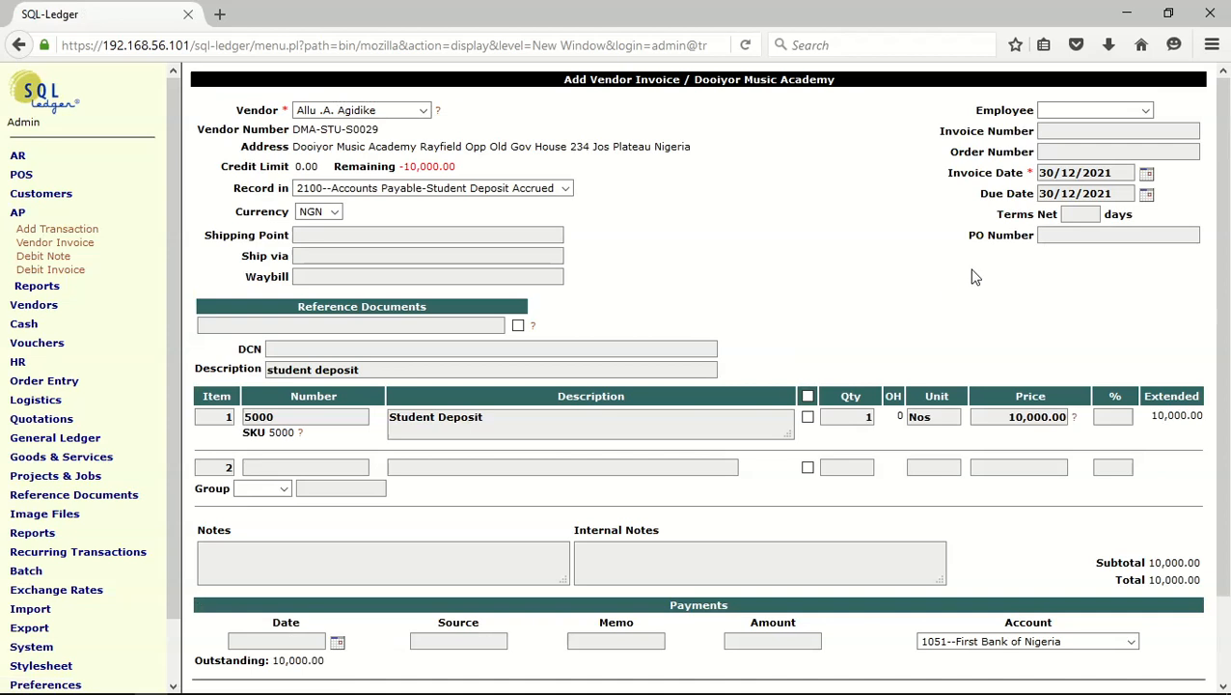
Set the invoice date to 01/11/2021, refresh the invoice, and post it
click(1147, 174)
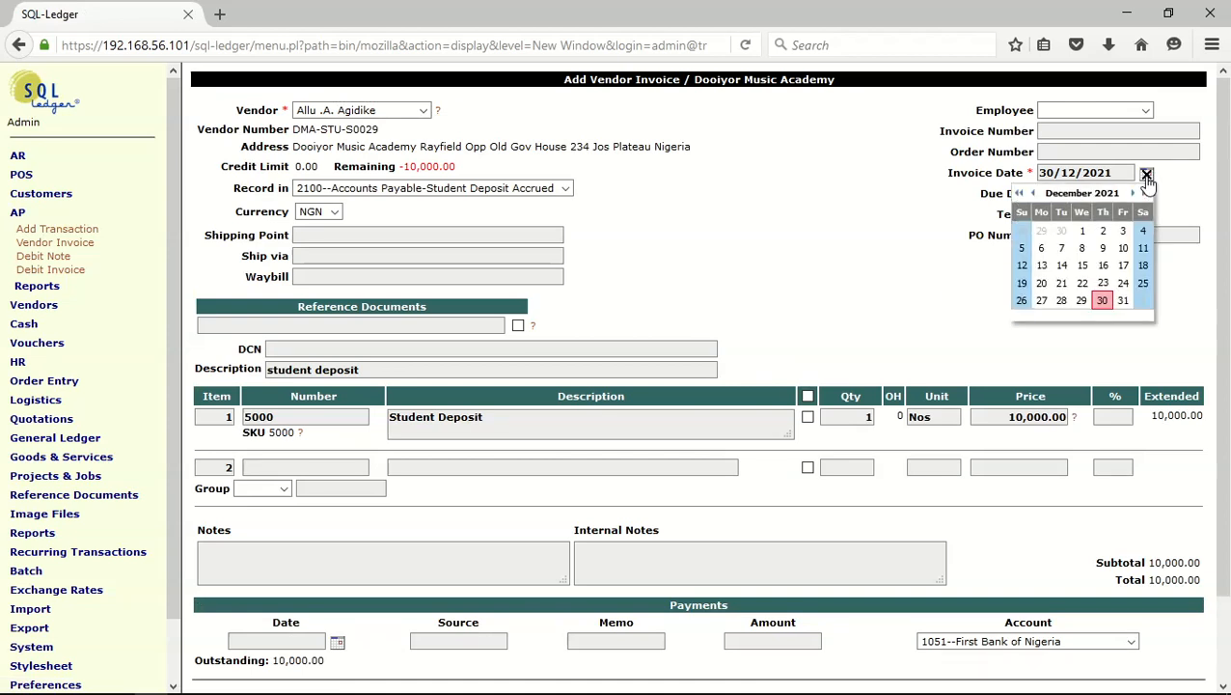
click(1033, 192)
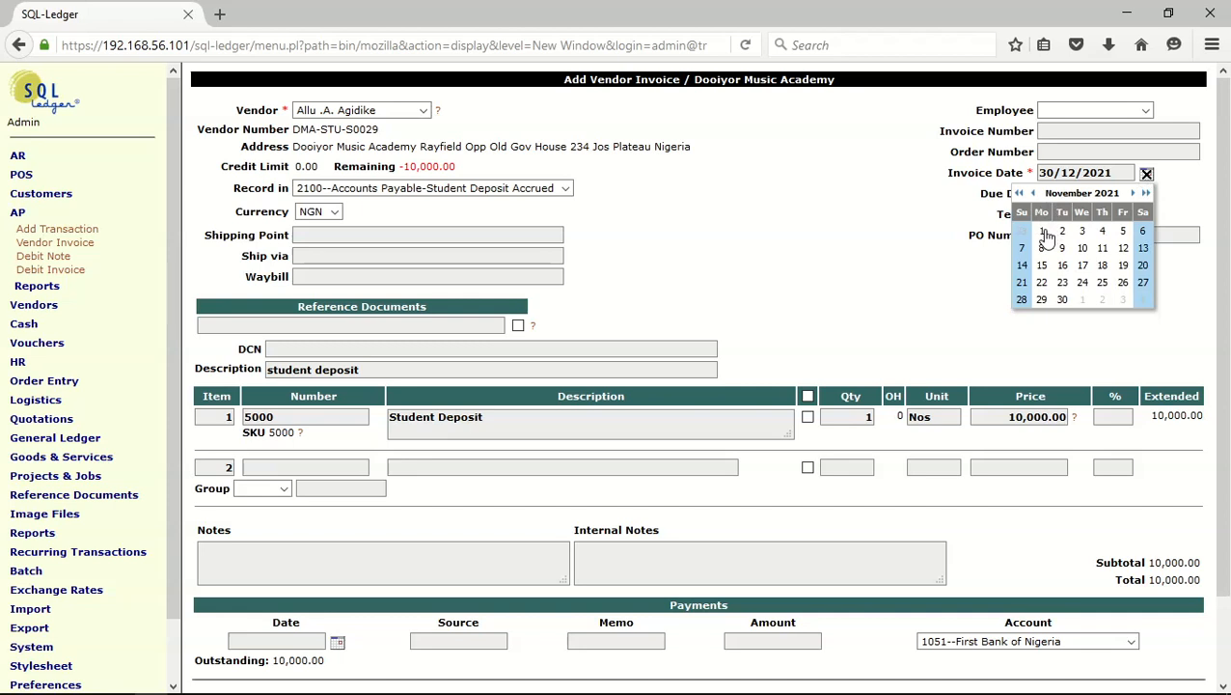
click(1044, 233)
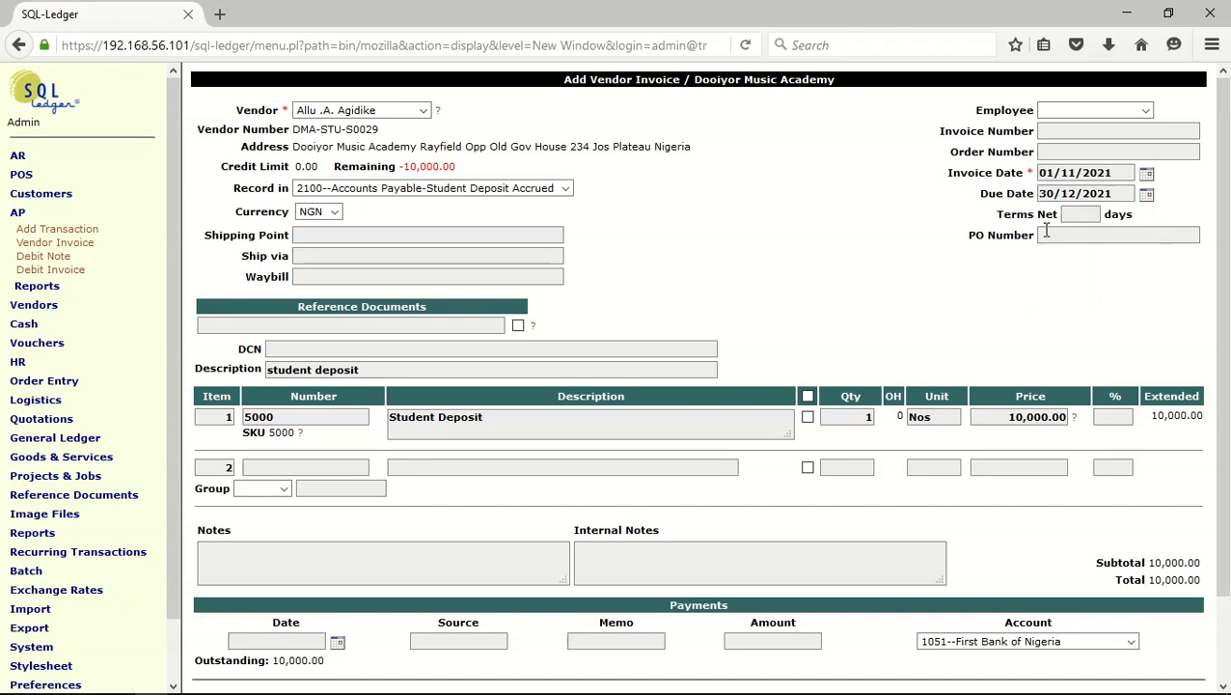
scroll(433, 524, down, 3)
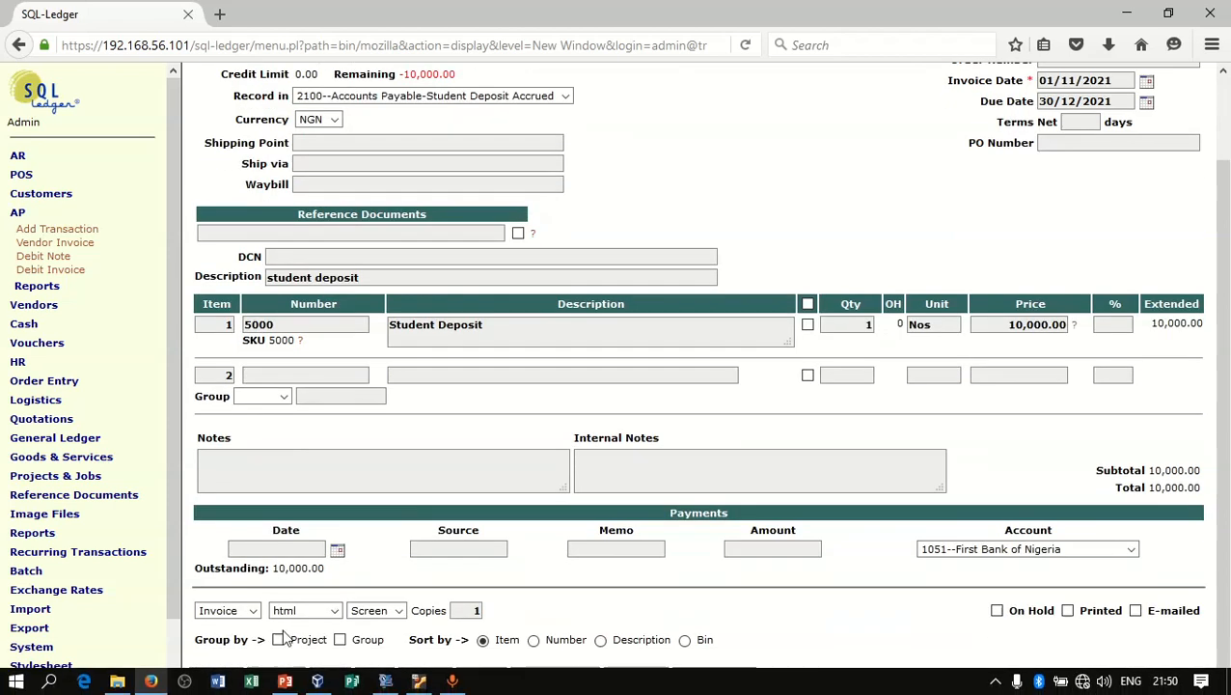
click(215, 675)
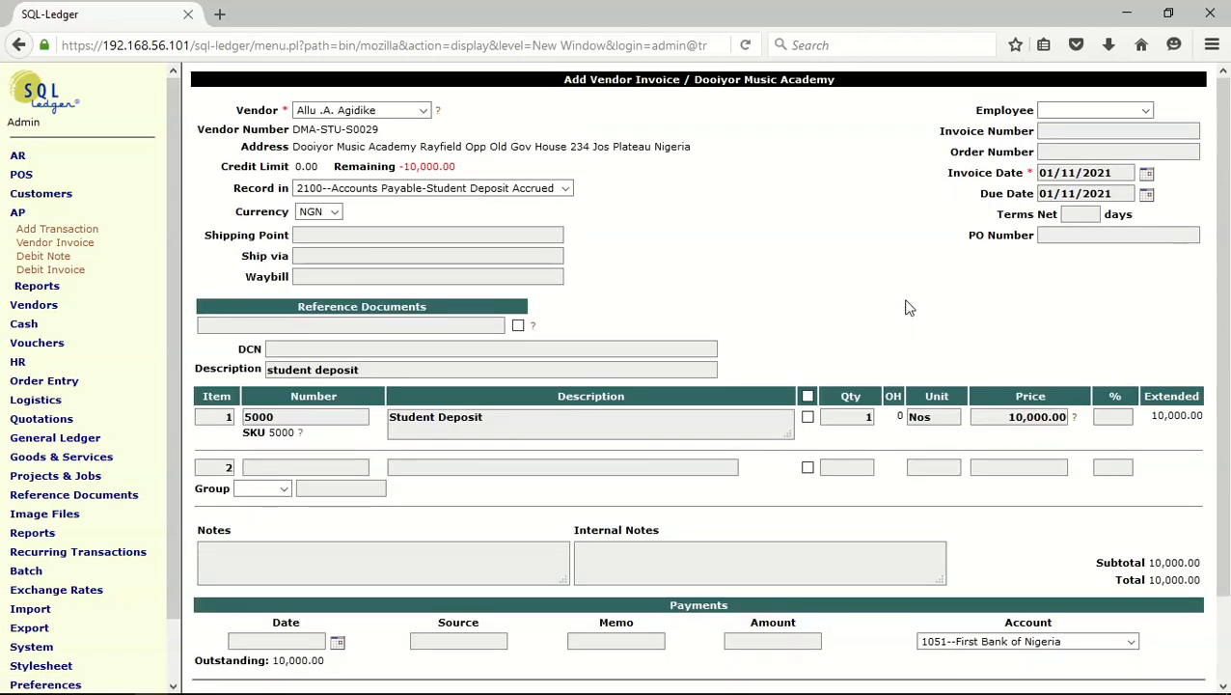
scroll(808, 289, down, 3)
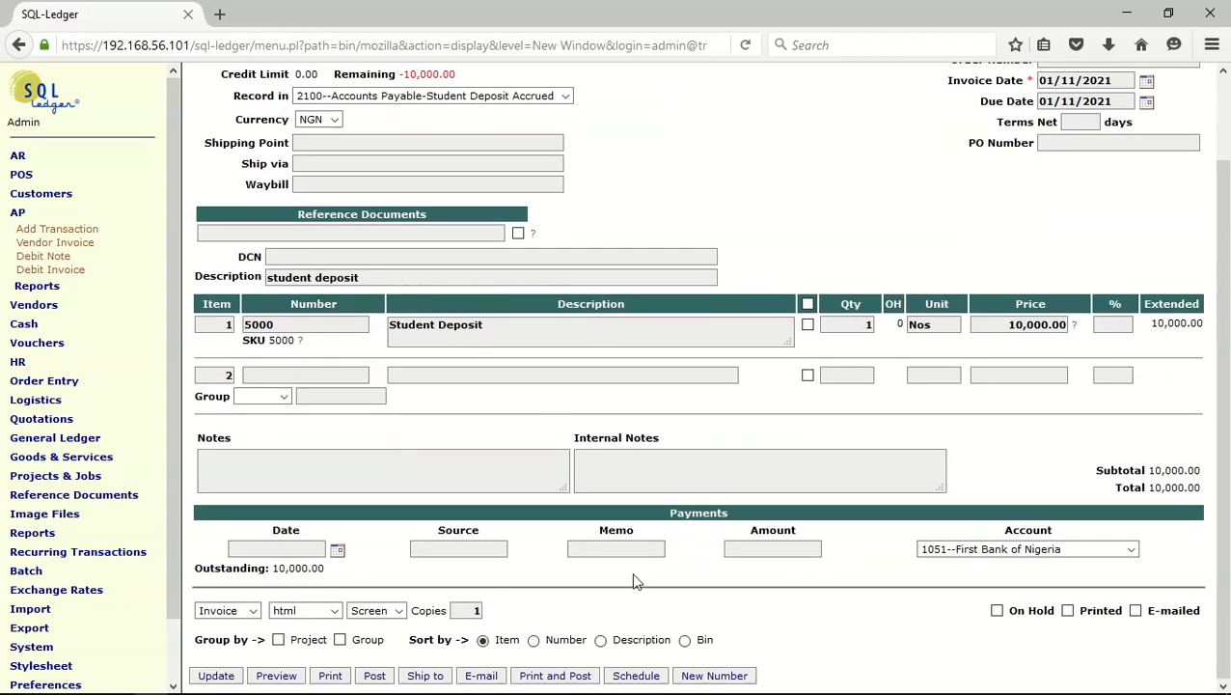
click(382, 679)
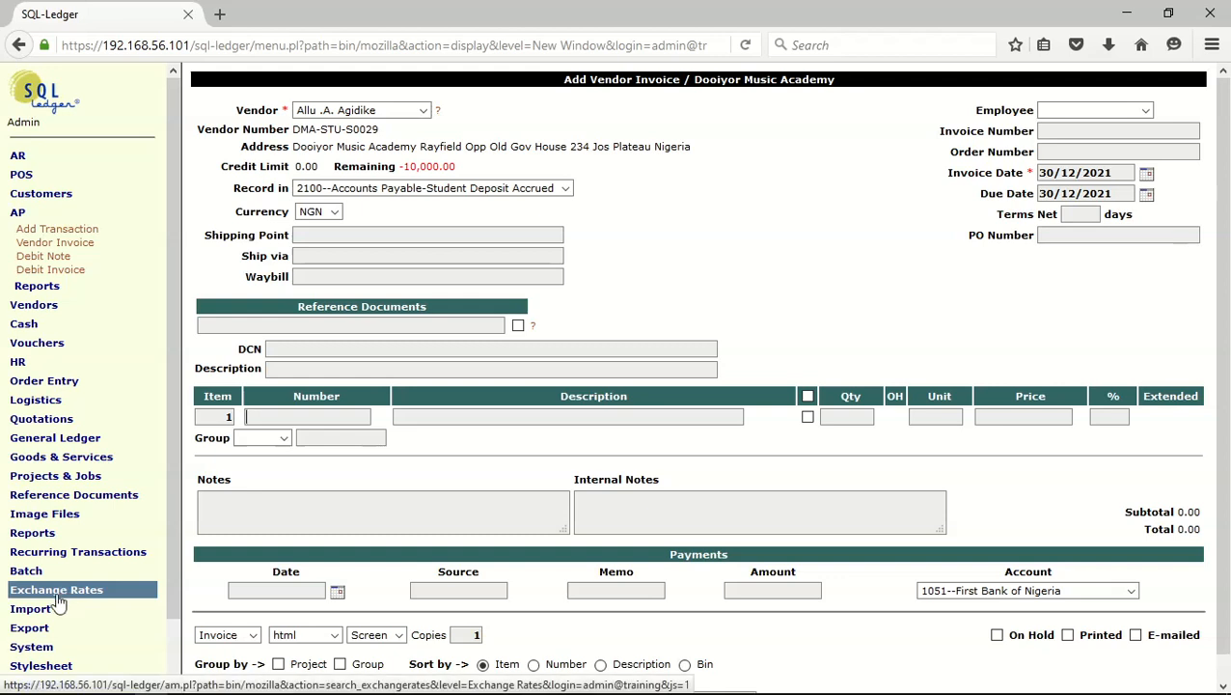
Generate the standard Trial Balance report for the current period to examine the posted student deposit
click(27, 536)
click(32, 564)
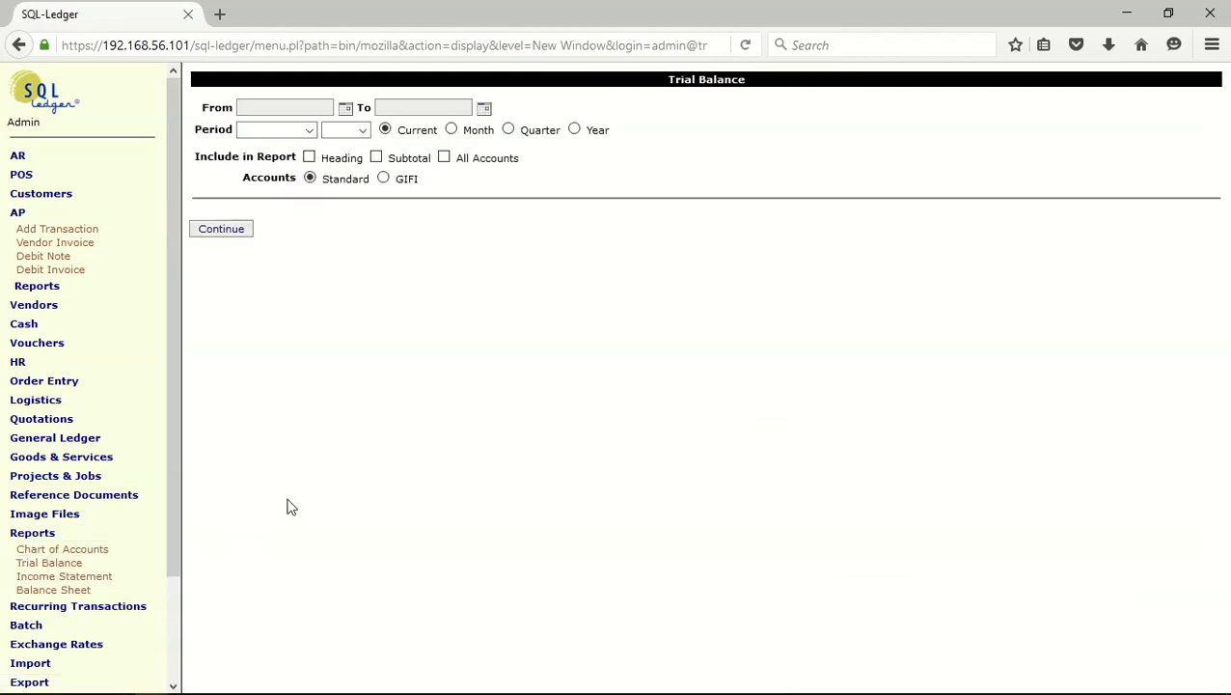
click(237, 232)
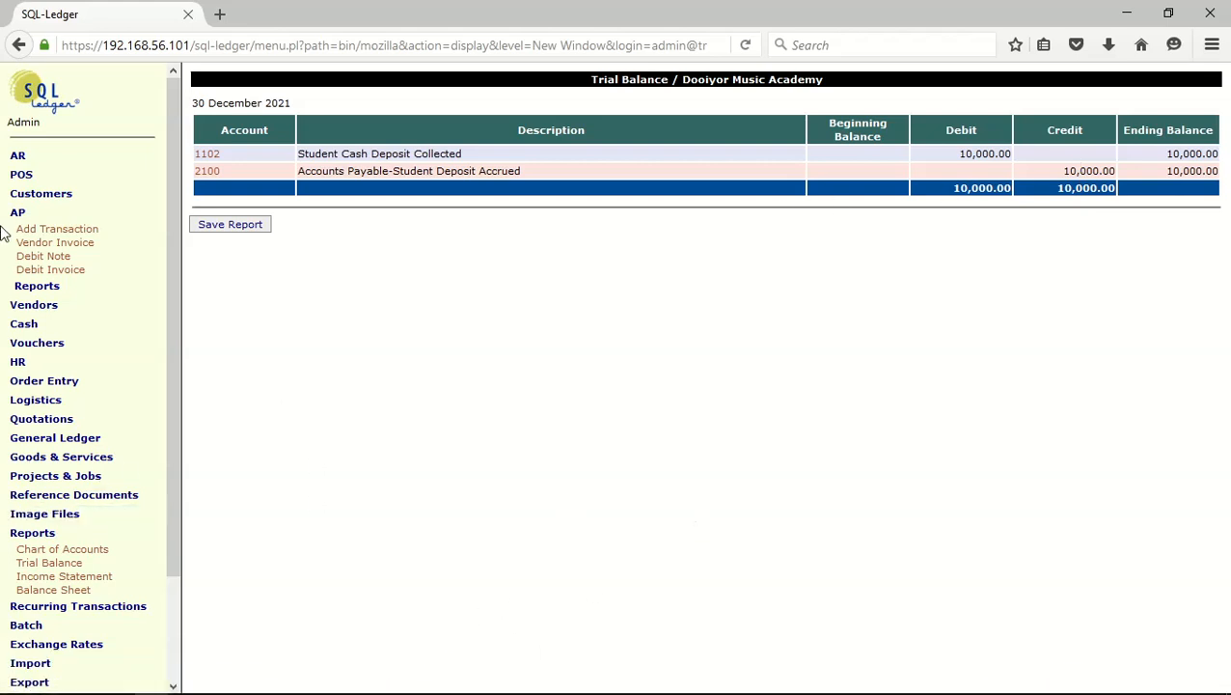
Start a new vendor invoice and choose the sixth entry in the vendor list as its vendor
click(55, 243)
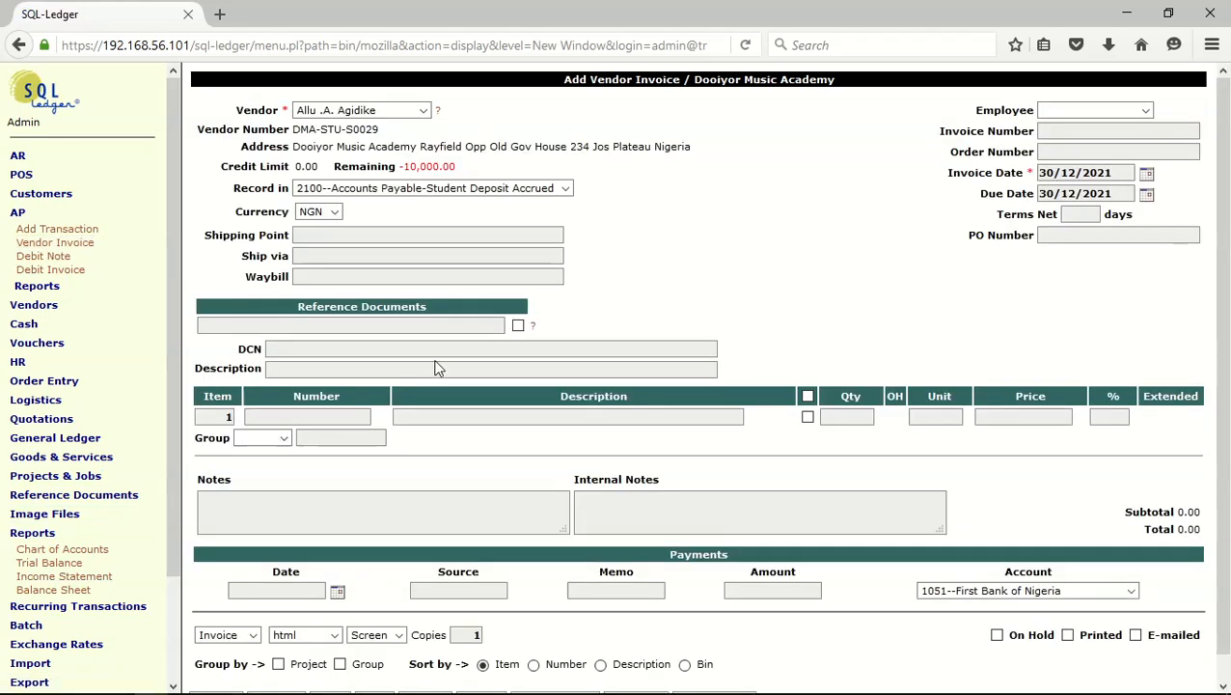
click(424, 111)
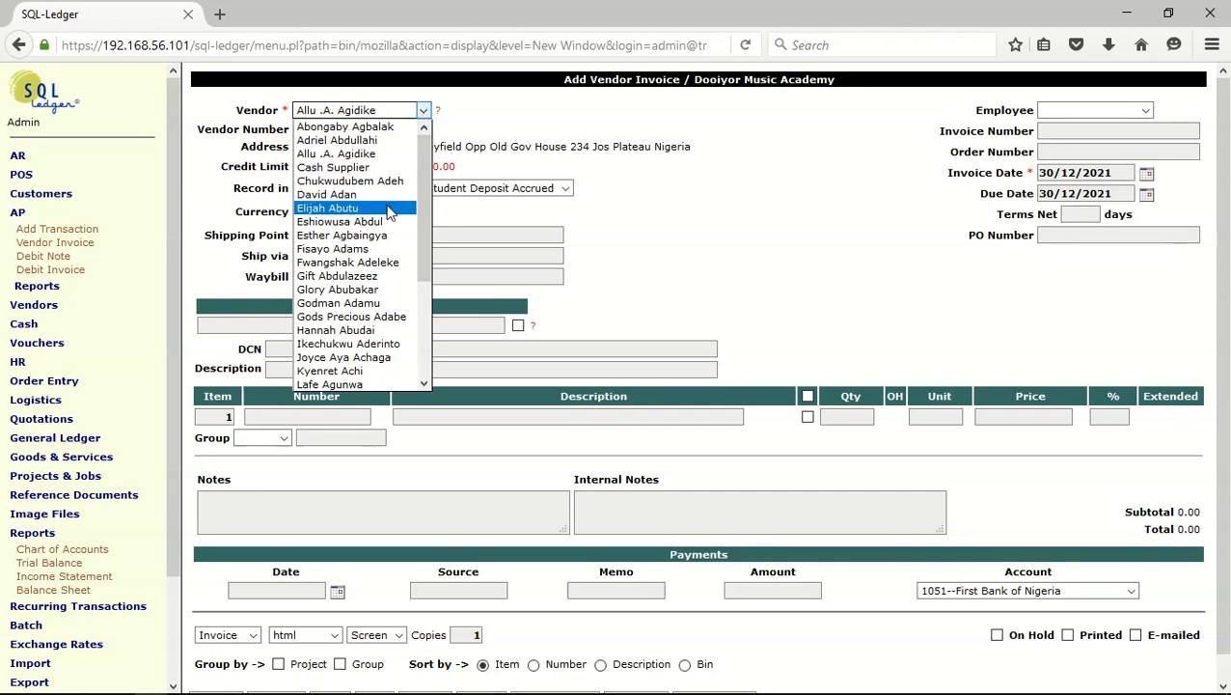
click(333, 194)
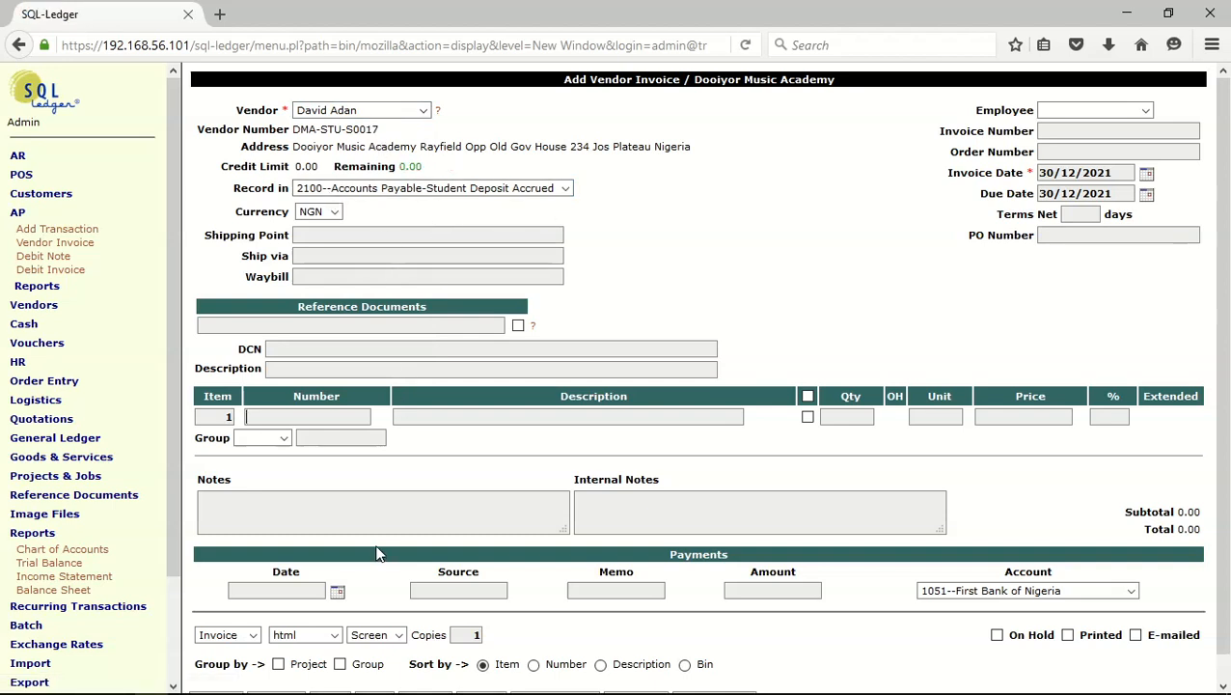
Set the new vendor invoice's description to "student deposit"
click(306, 367)
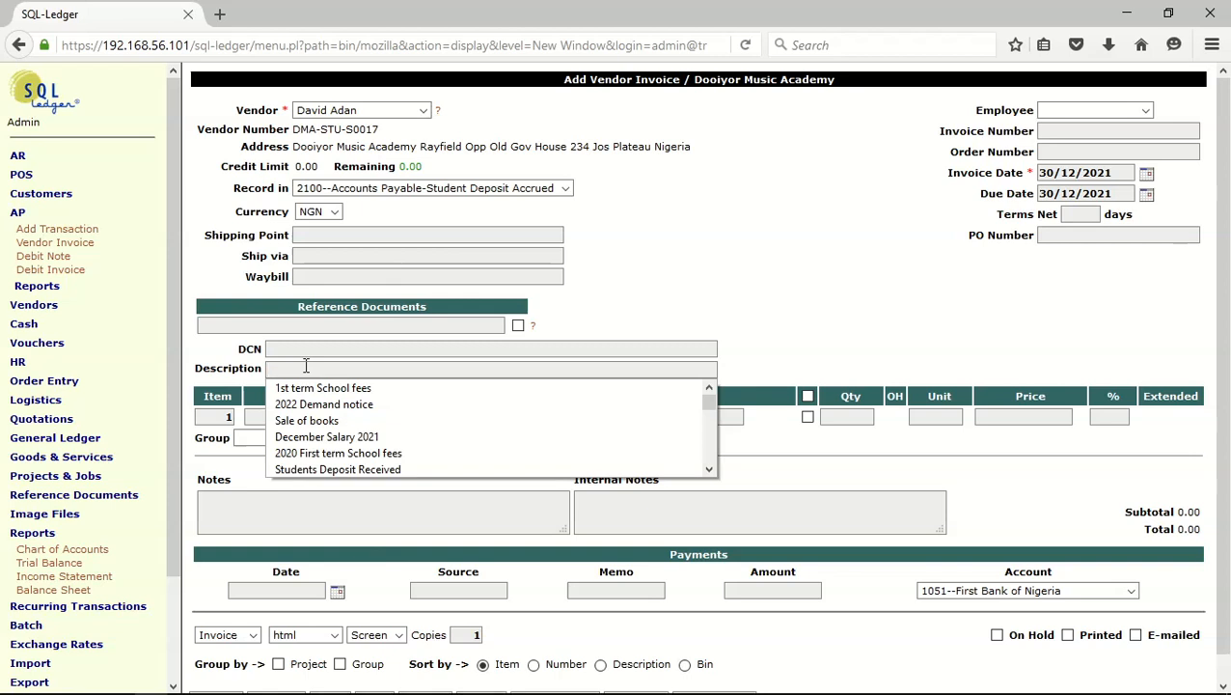
text(s)
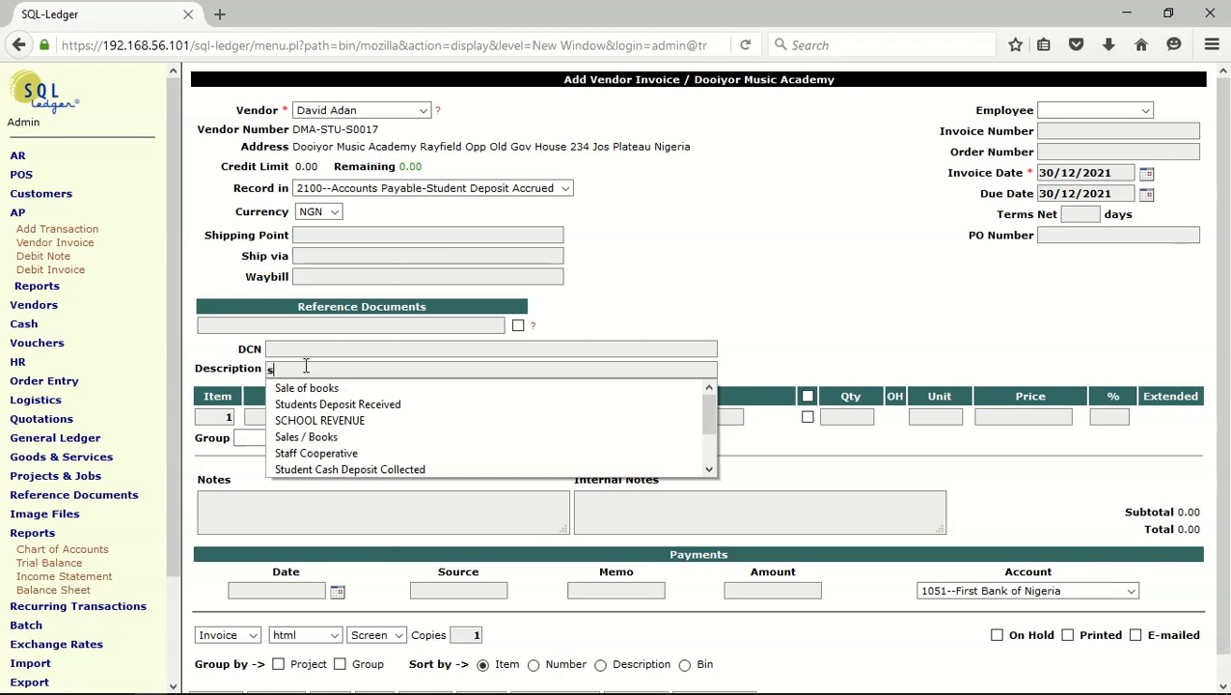
text(t)
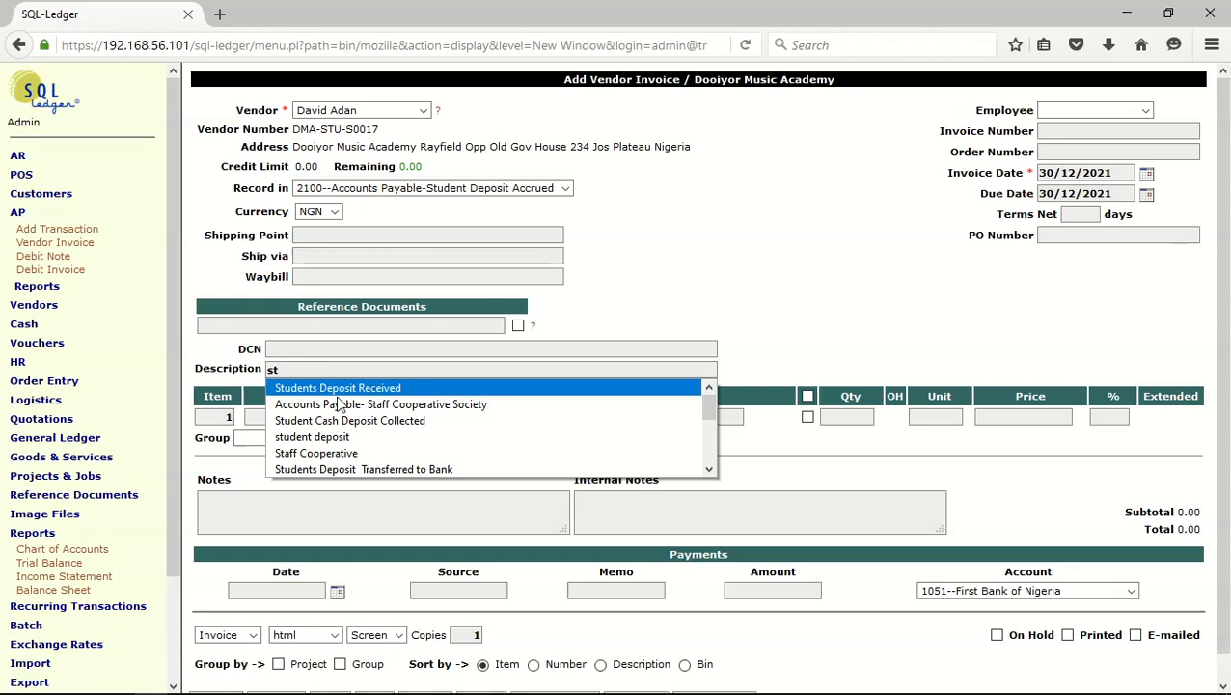
click(339, 436)
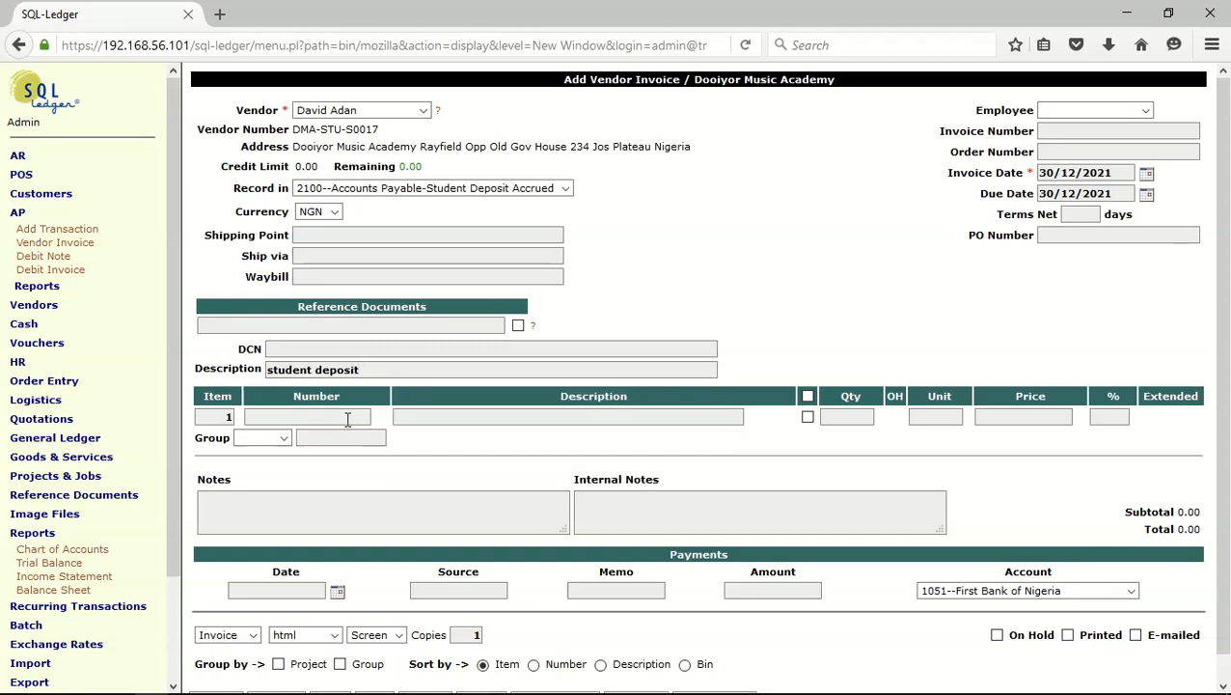
Add service 5000 as the invoice's first line item and set its price to 12000.00
click(341, 417)
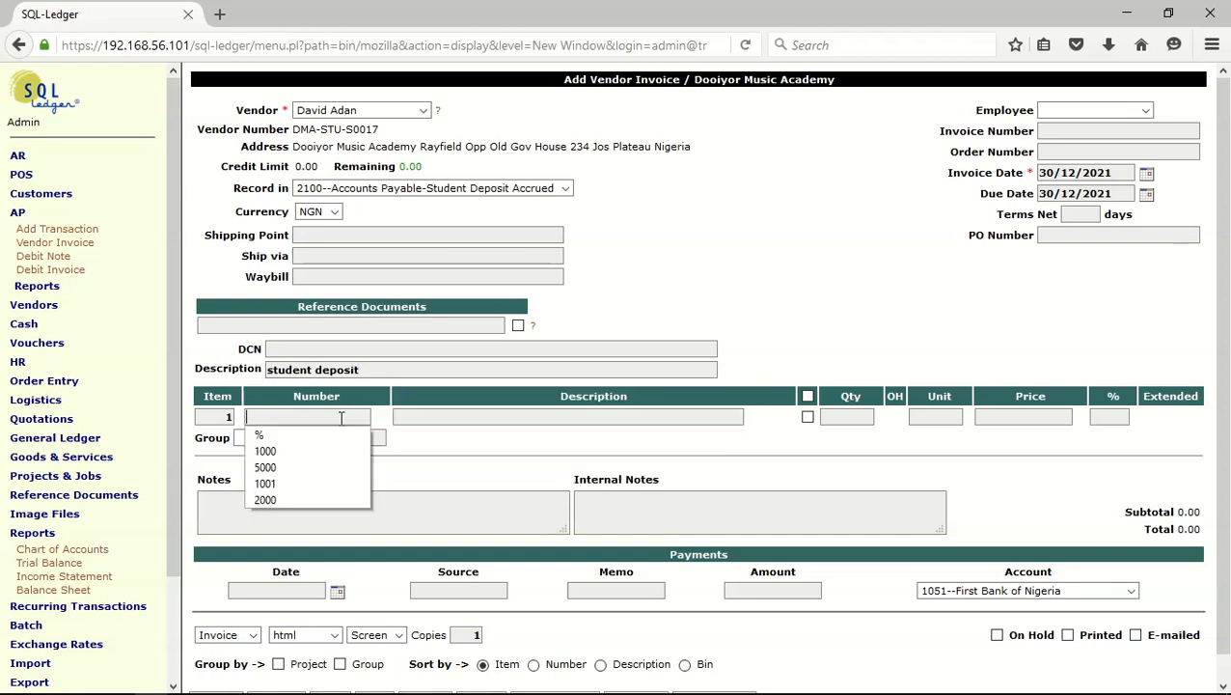
click(295, 468)
key(Return)
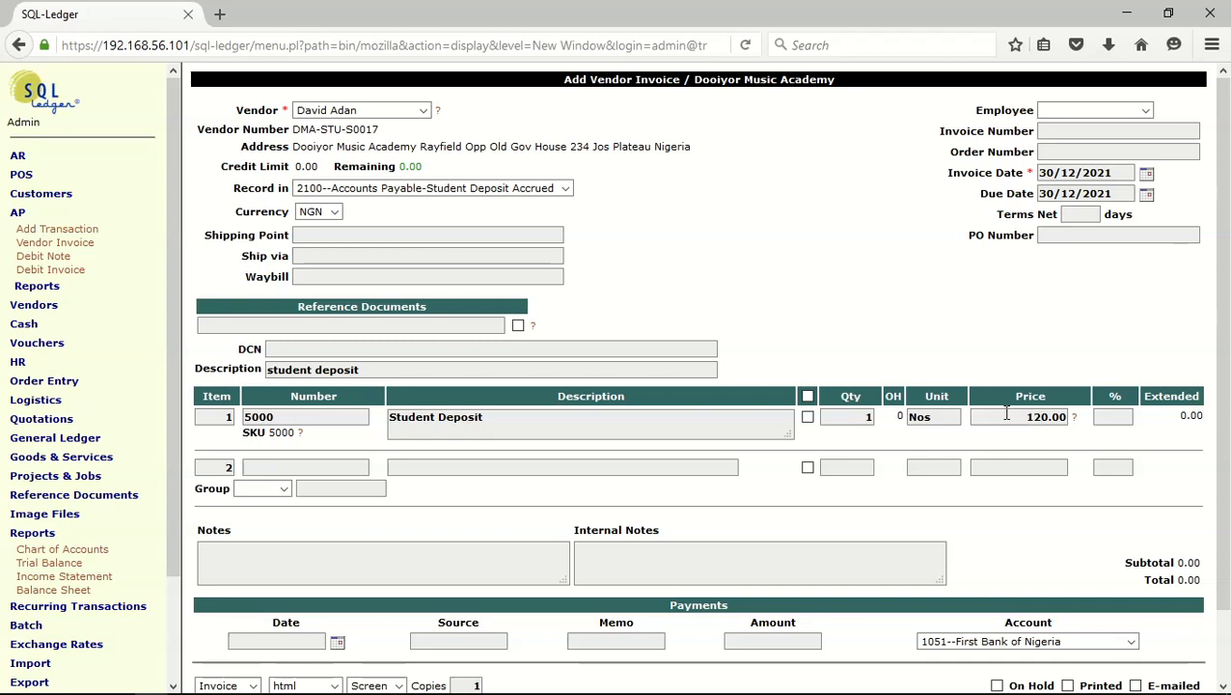
text(00)
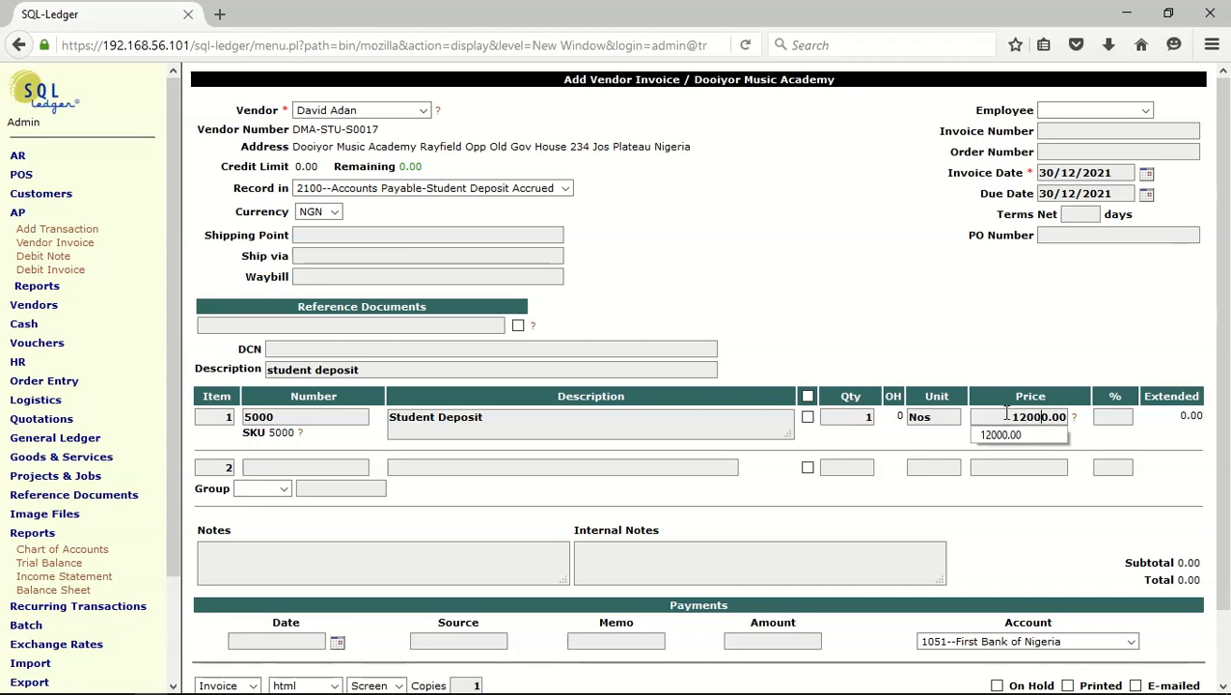
click(1020, 439)
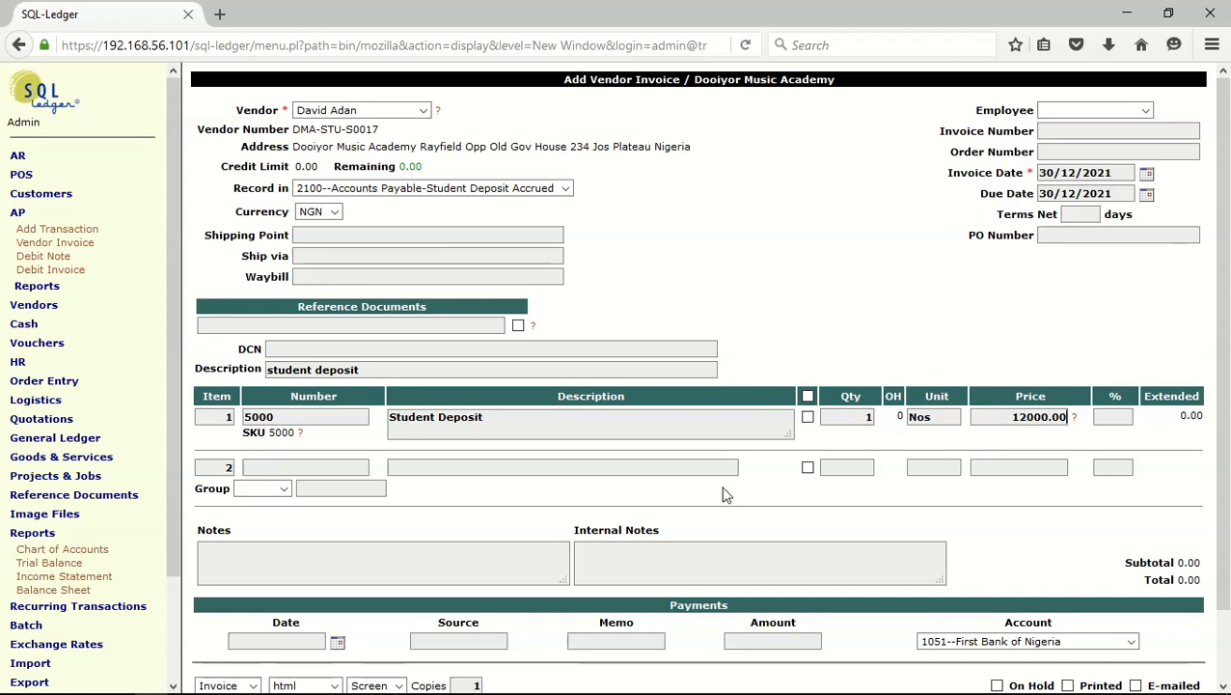
Set the invoice date to 08/11/2021 and post the vendor invoice
scroll(529, 547, down, 2)
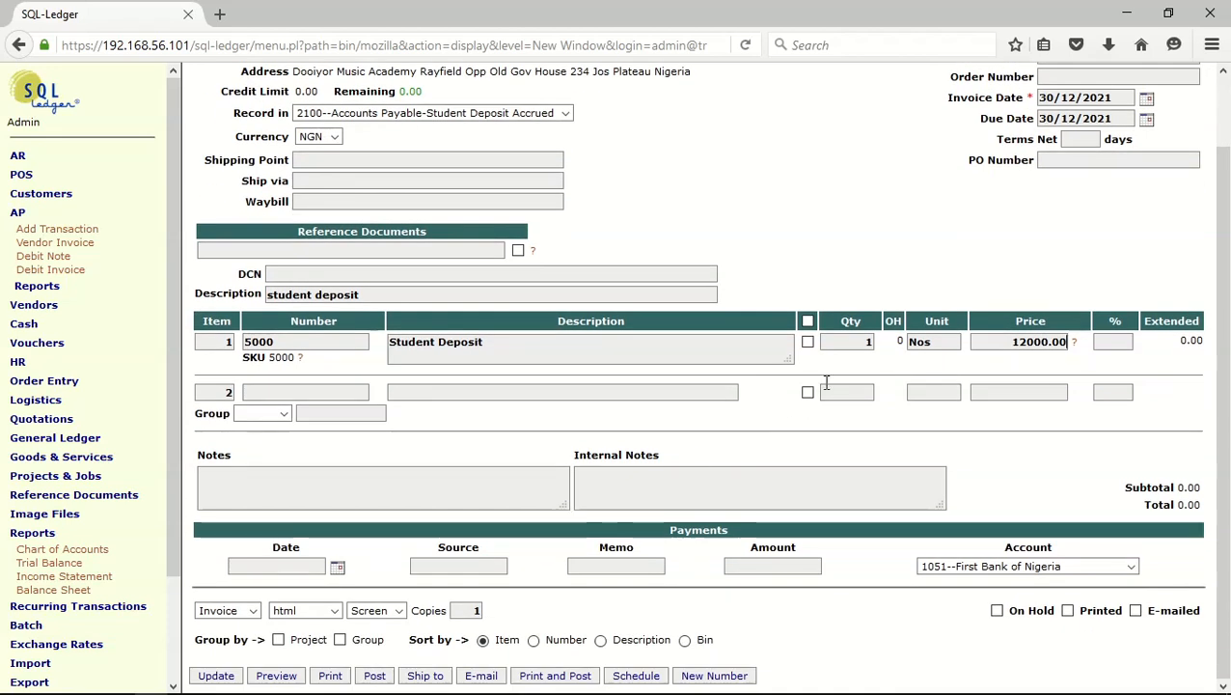
click(1146, 97)
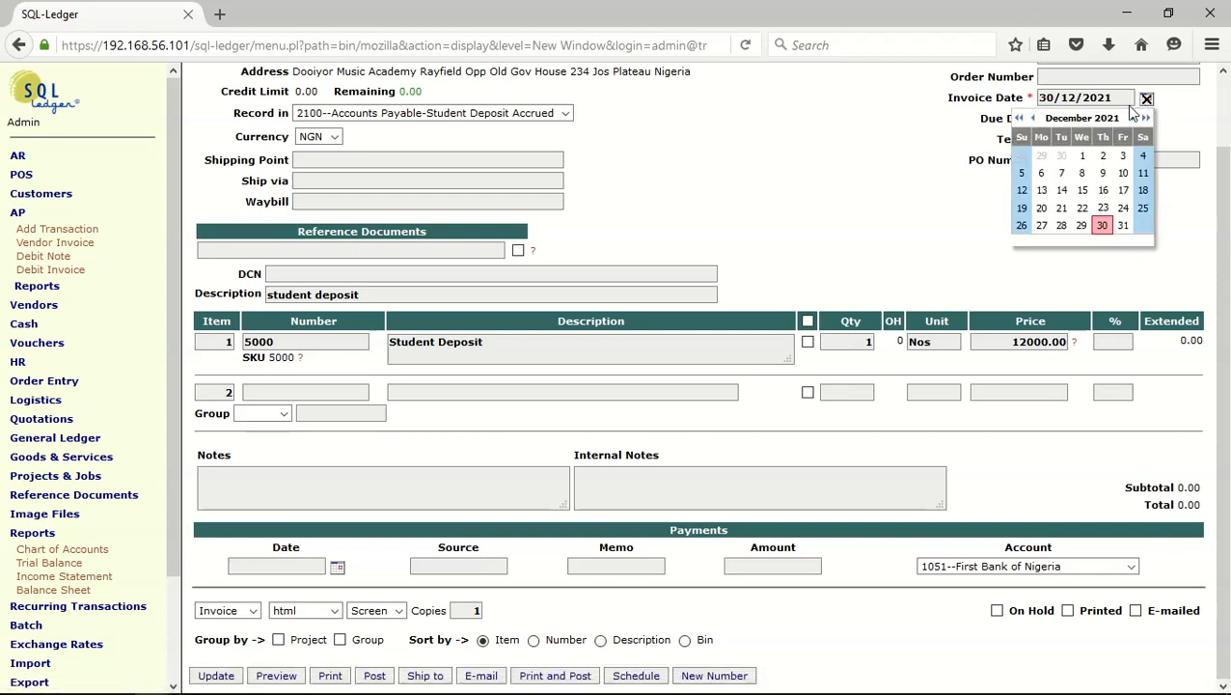
click(1032, 118)
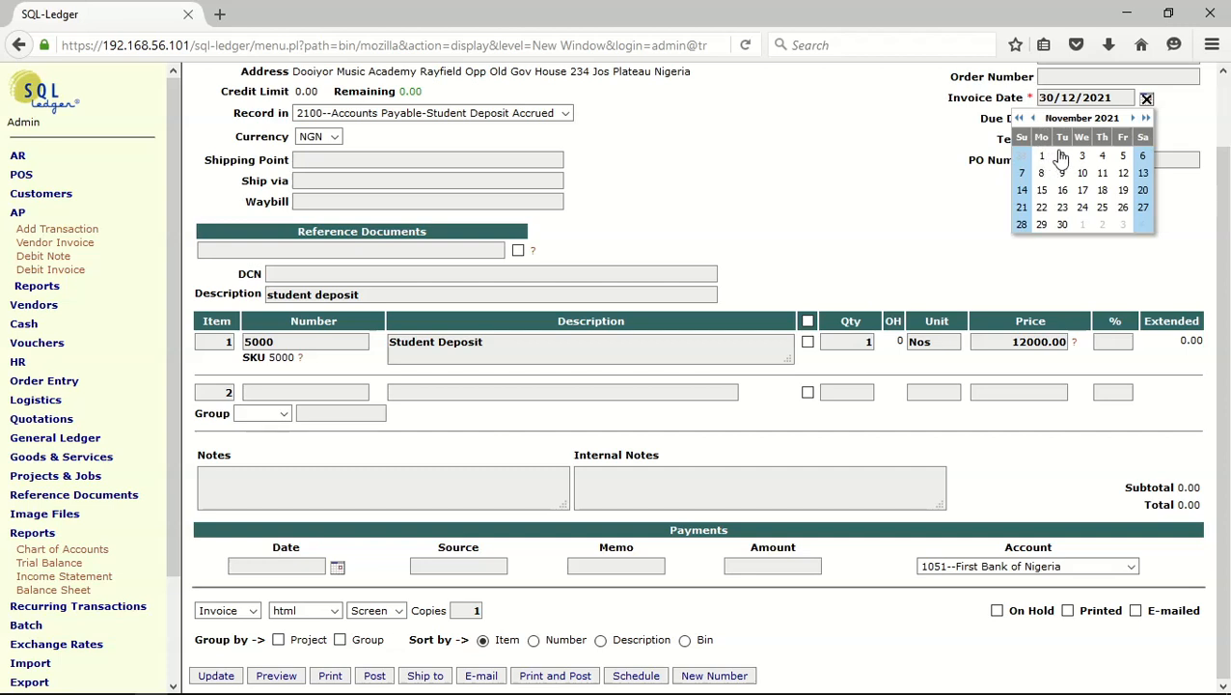
click(1041, 172)
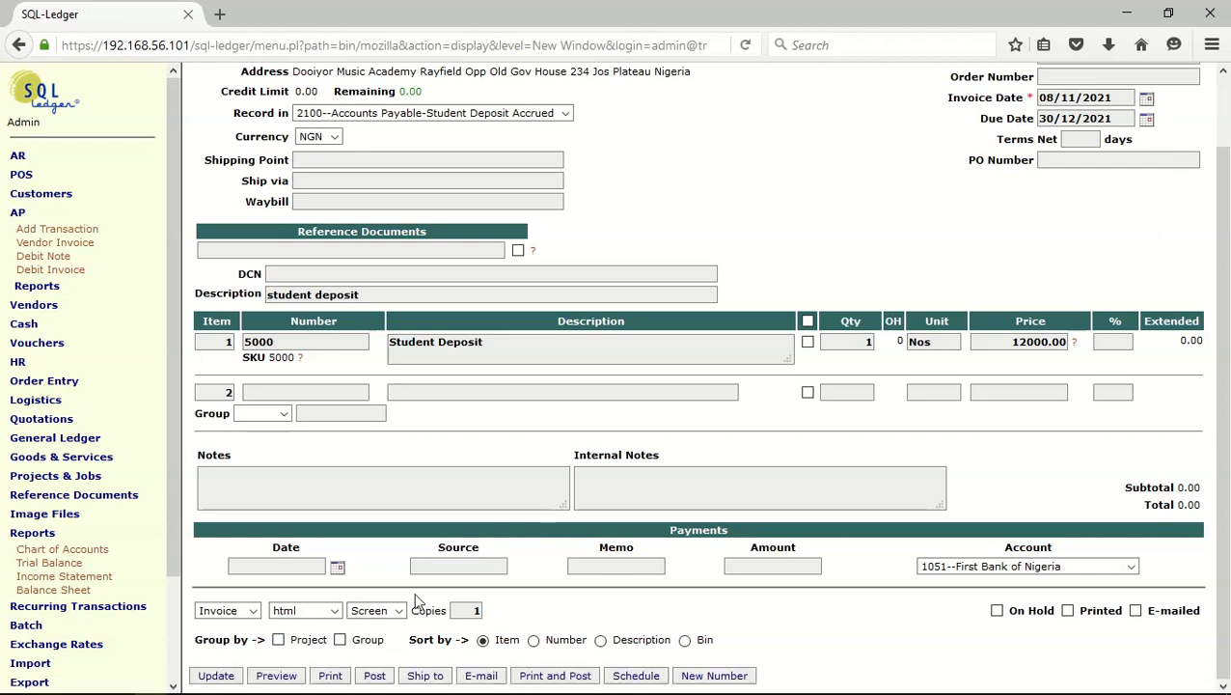
click(382, 680)
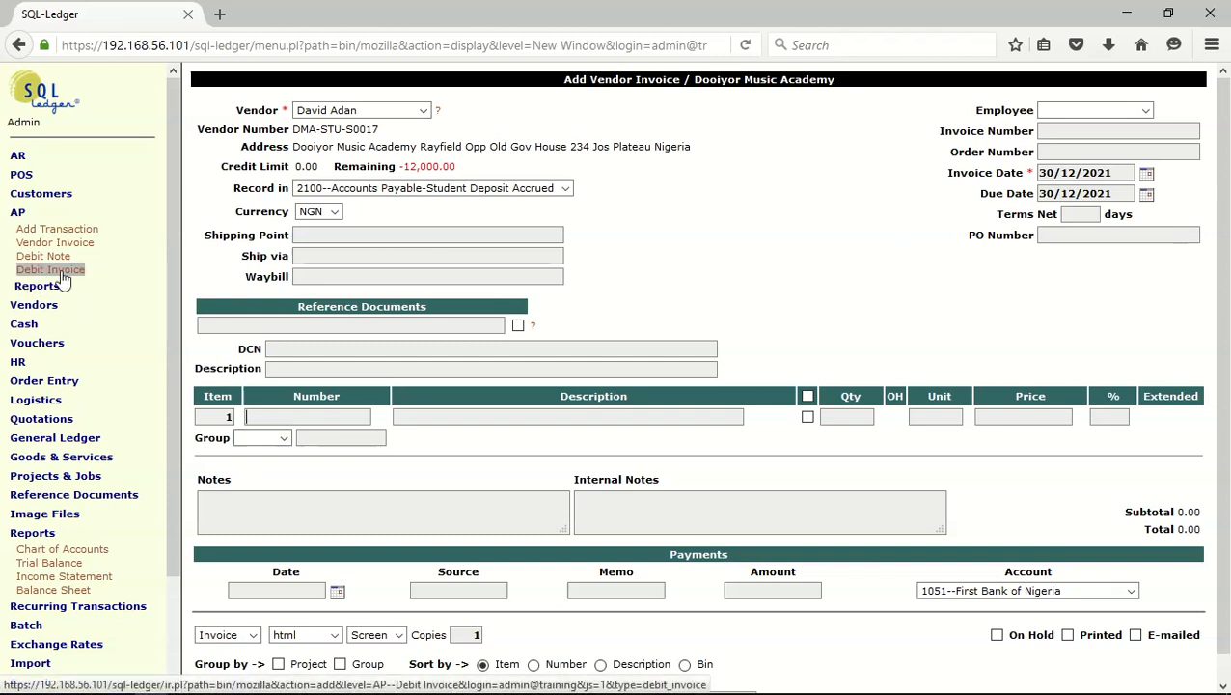
Choose the thirteenth entry in the vendor list for the next vendor invoice and update the form
click(424, 112)
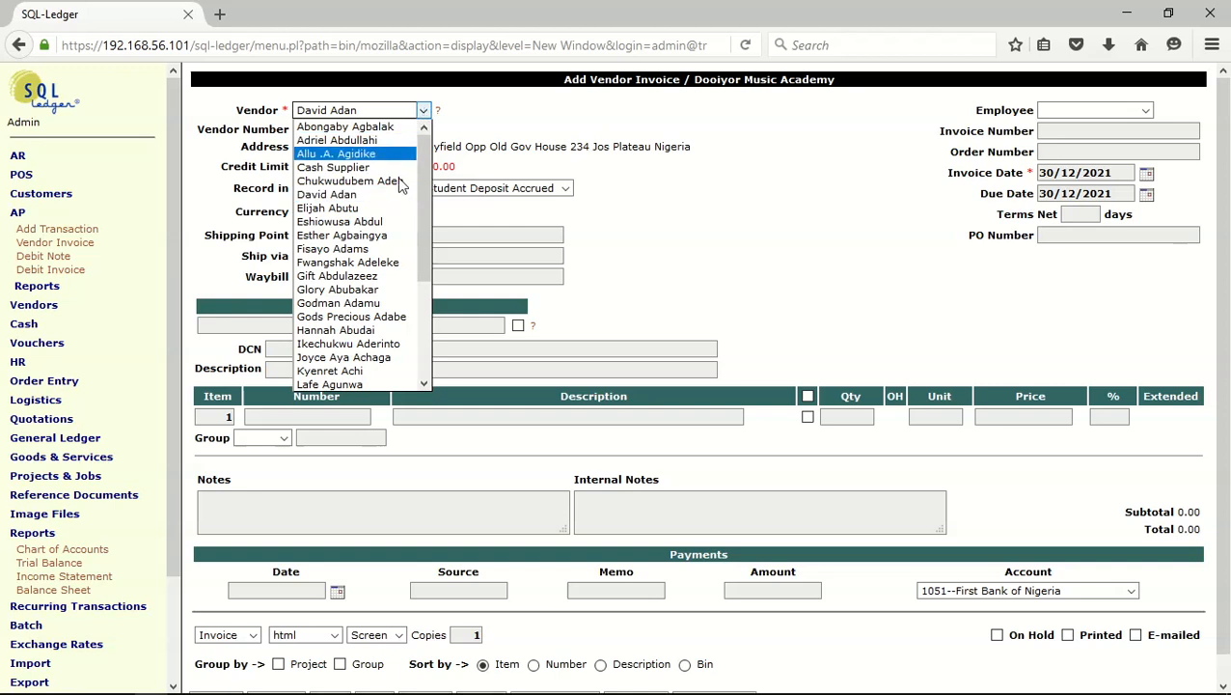
click(362, 287)
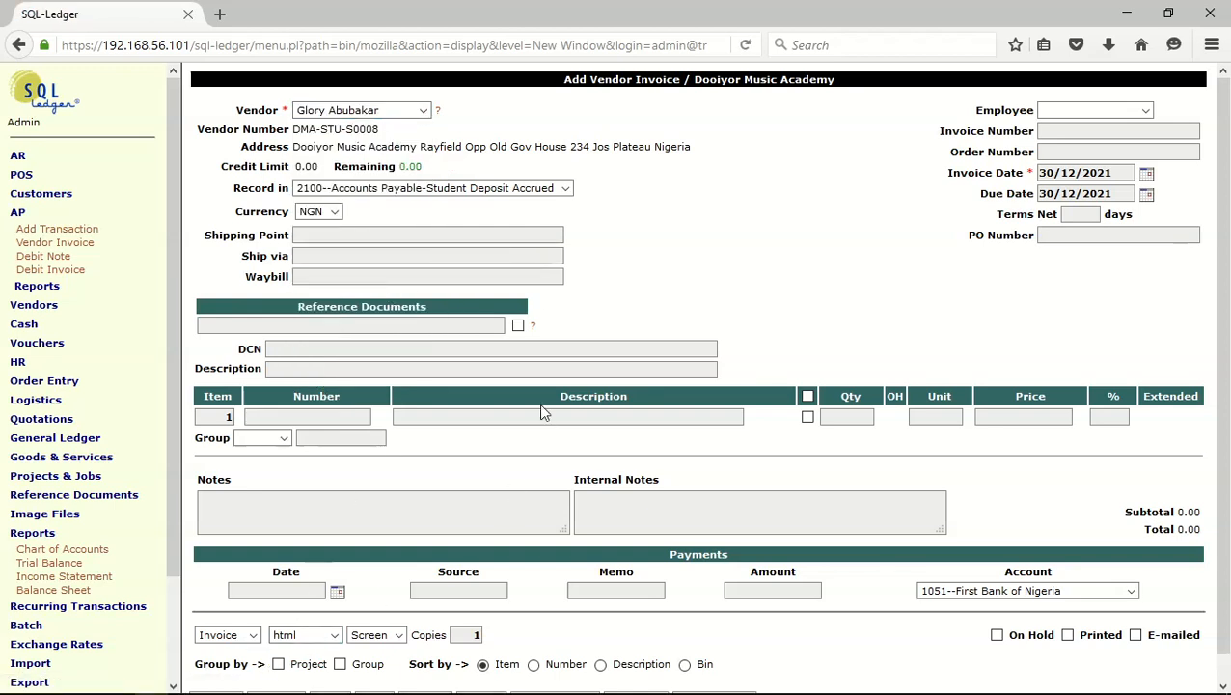
scroll(430, 425, down, 1)
click(218, 682)
Enter "student deposit" as the description of this third student's invoice
click(318, 367)
text(st)
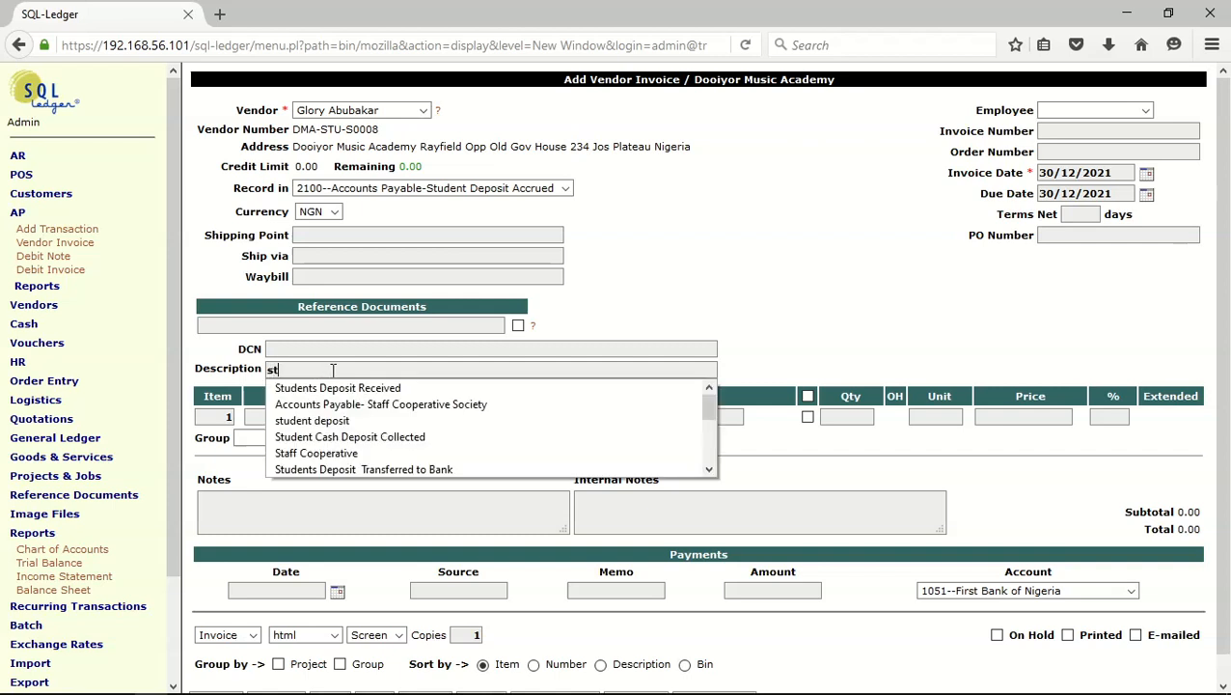
click(338, 421)
Use "student deposit" as the invoice description and add service 5000 as the first line item at a price of 15000.00
click(312, 420)
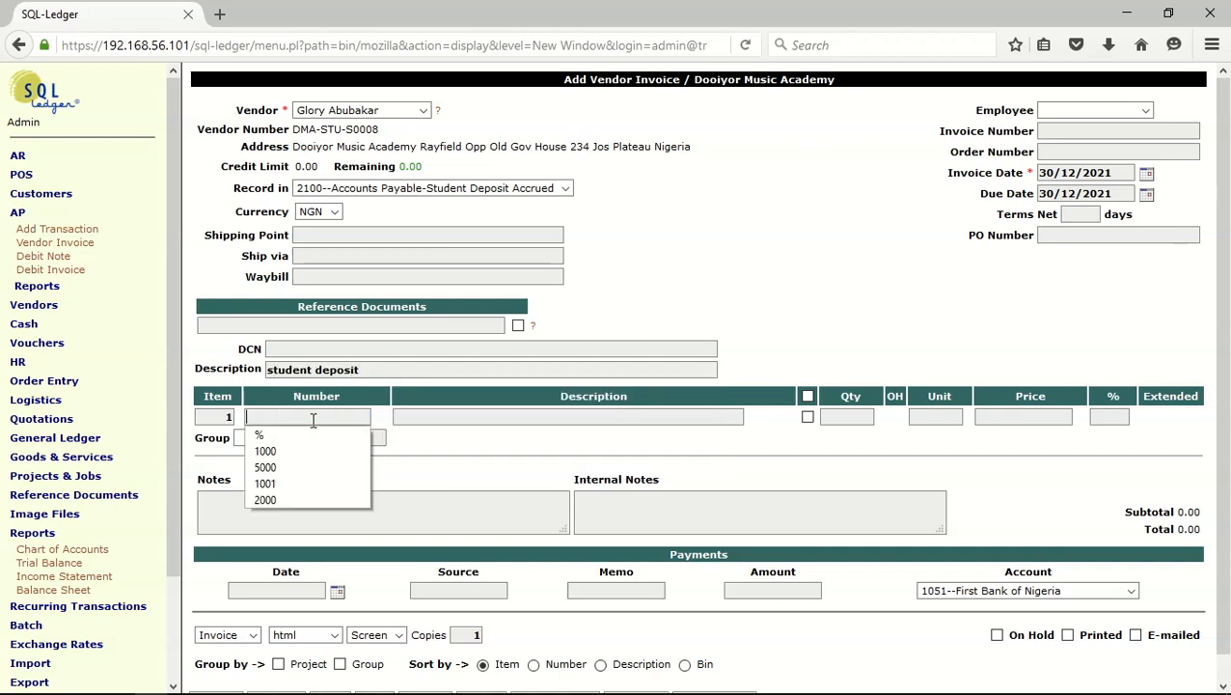
click(302, 468)
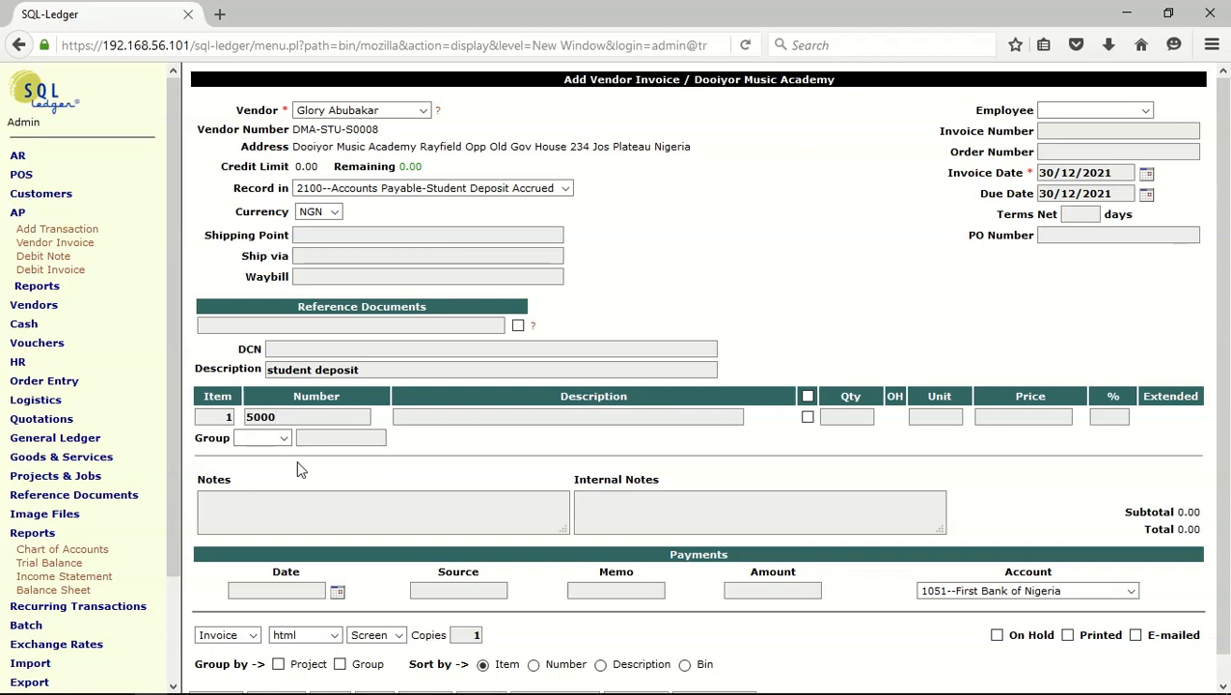
key(Return)
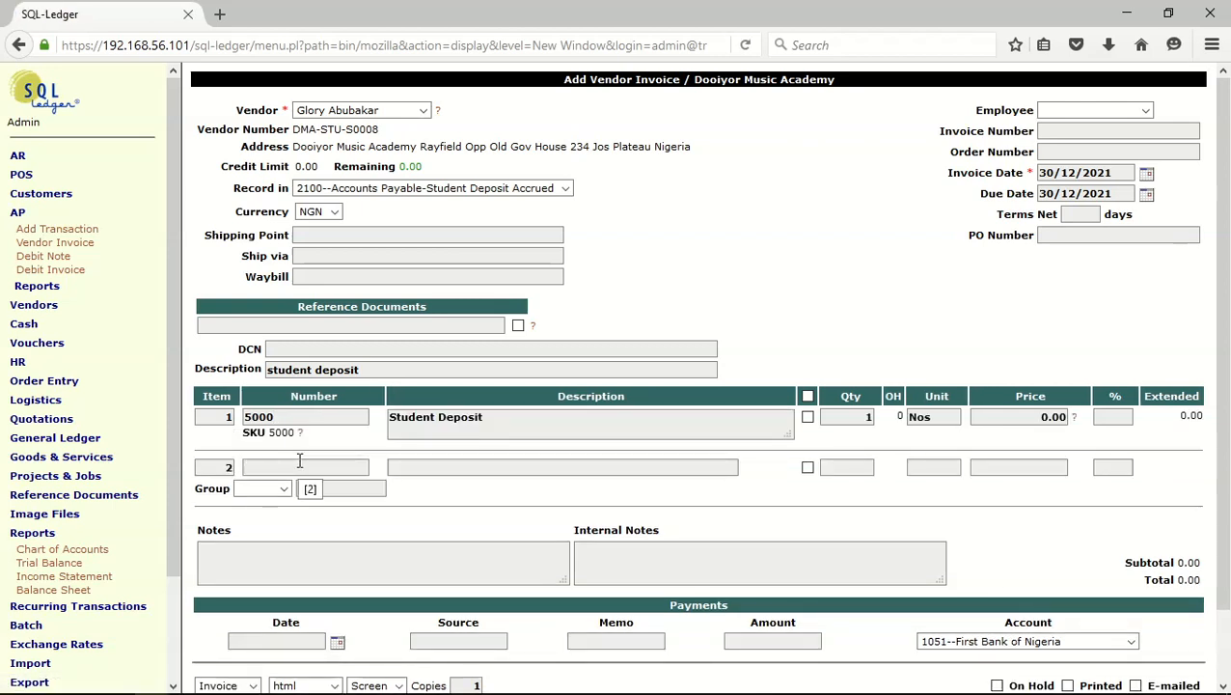
click(1038, 418)
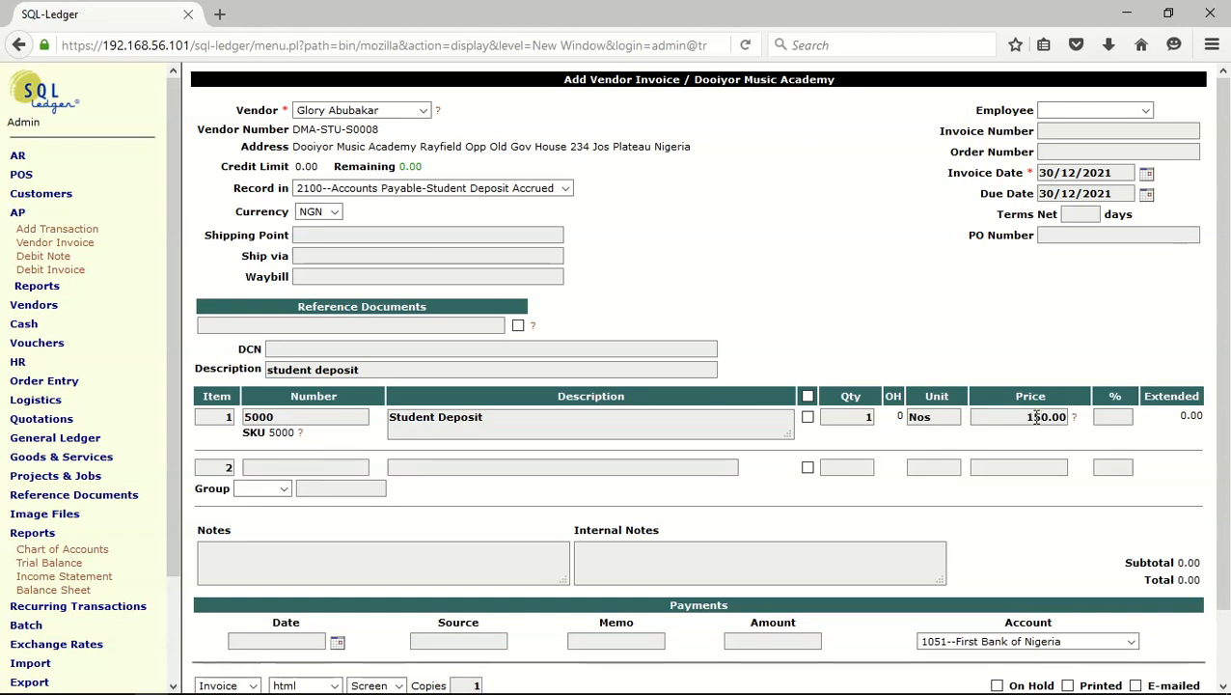
text(1500)
Set the invoice date to 12/11/2021 and post the vendor invoice
scroll(512, 488, down, 1)
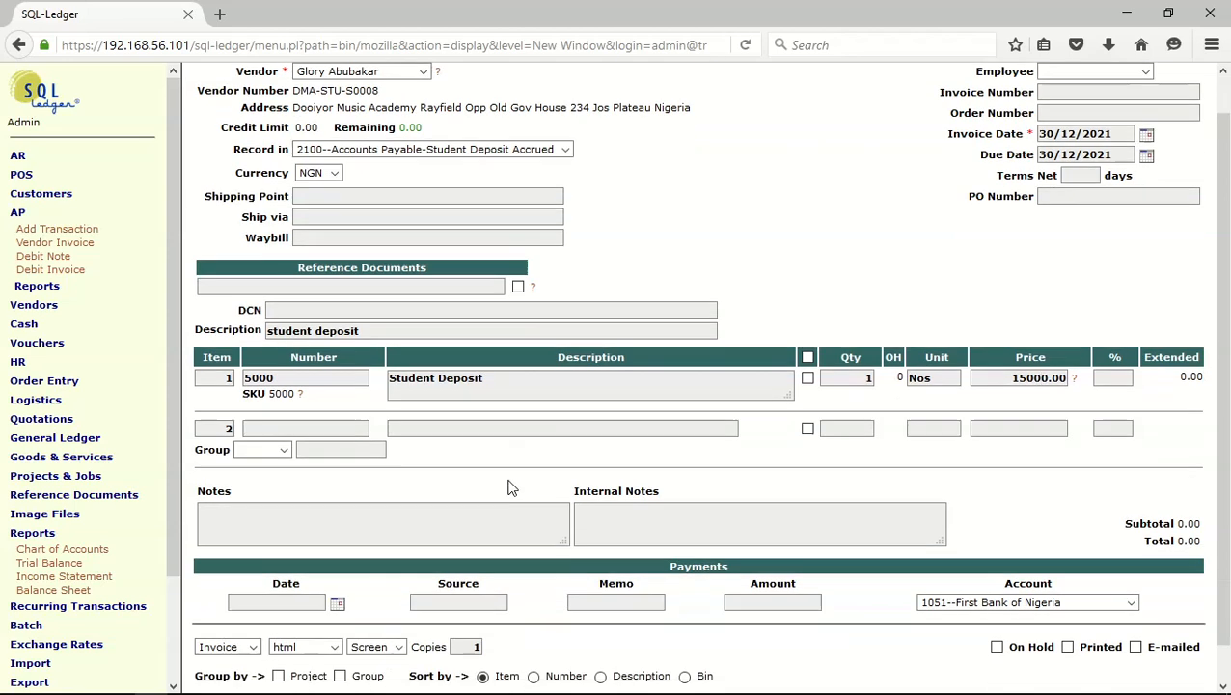
scroll(512, 488, down, 1)
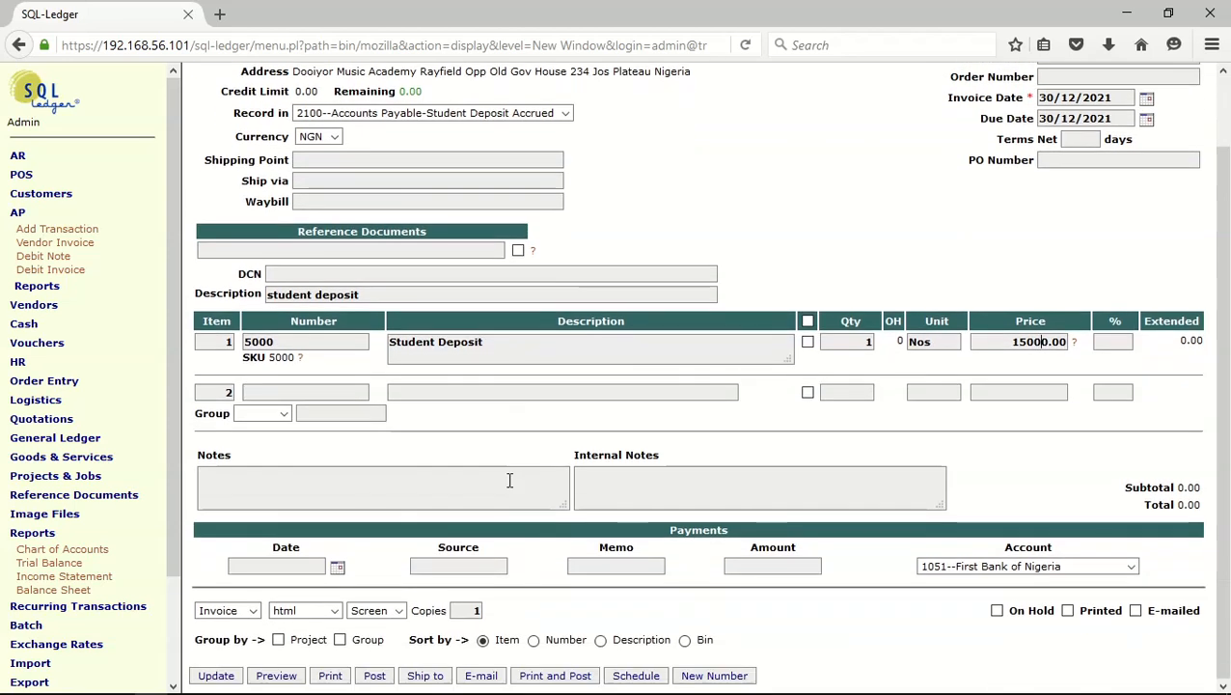
click(1148, 102)
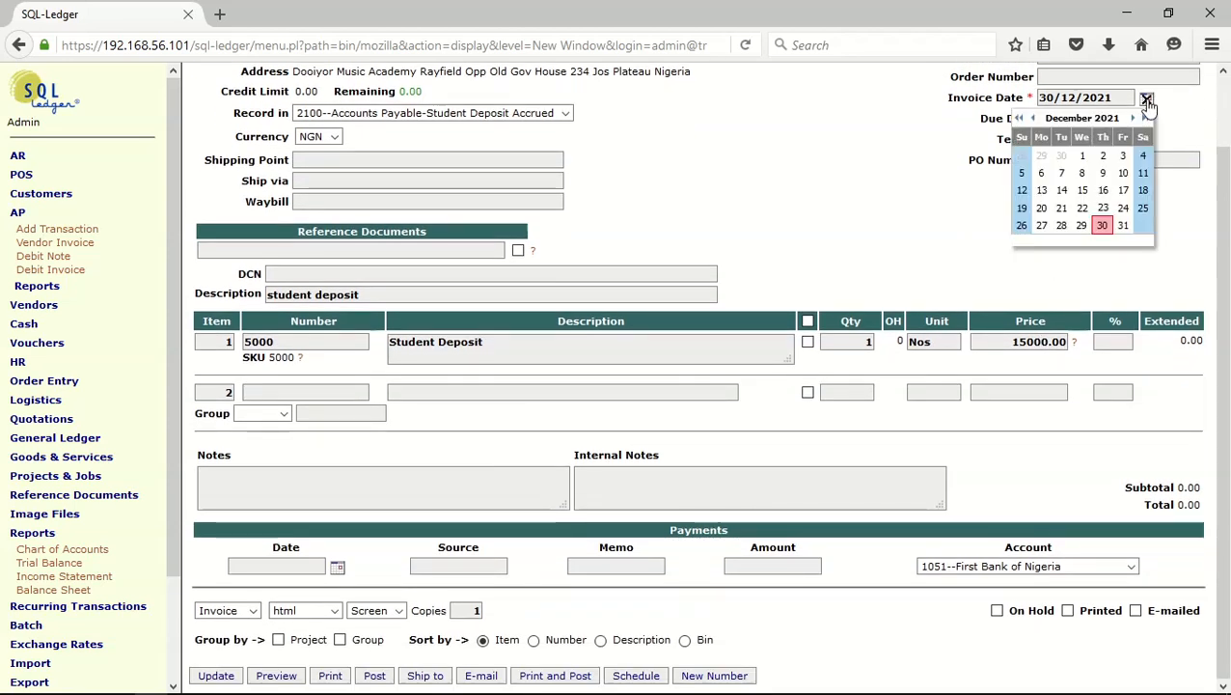
click(1032, 118)
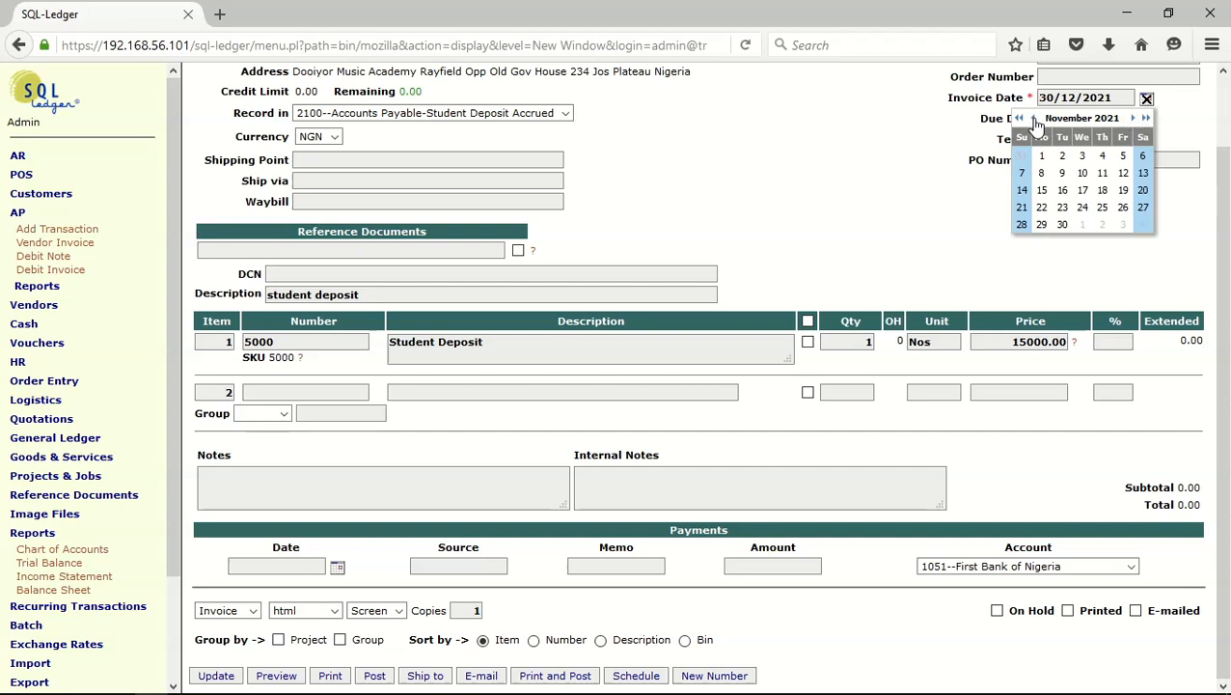
click(1124, 174)
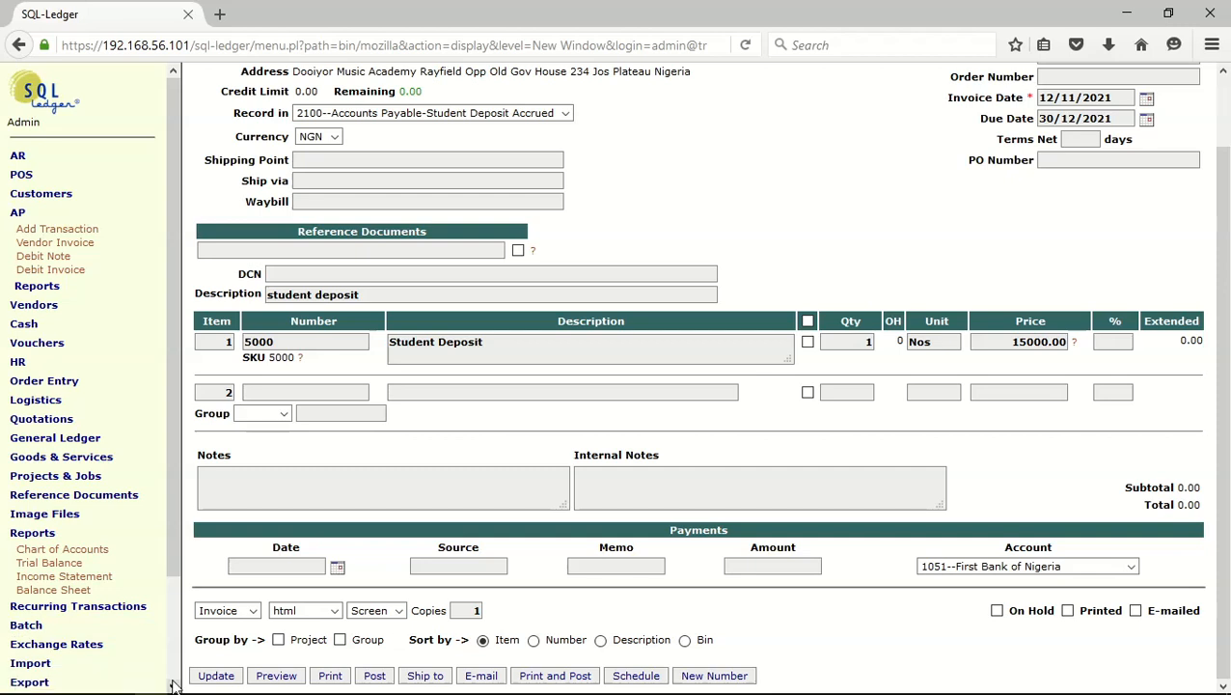
click(374, 678)
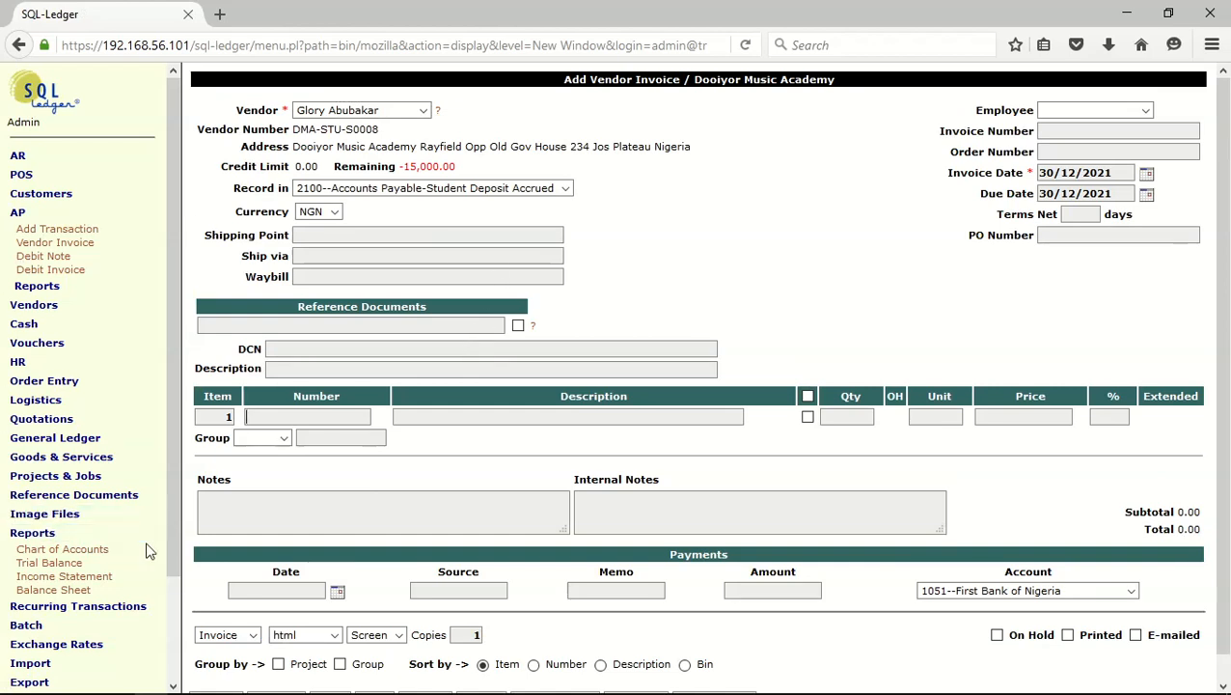
Run the trial balance report and examine the transactions of account 1102, Student Cash Deposit Collected
click(45, 568)
click(218, 230)
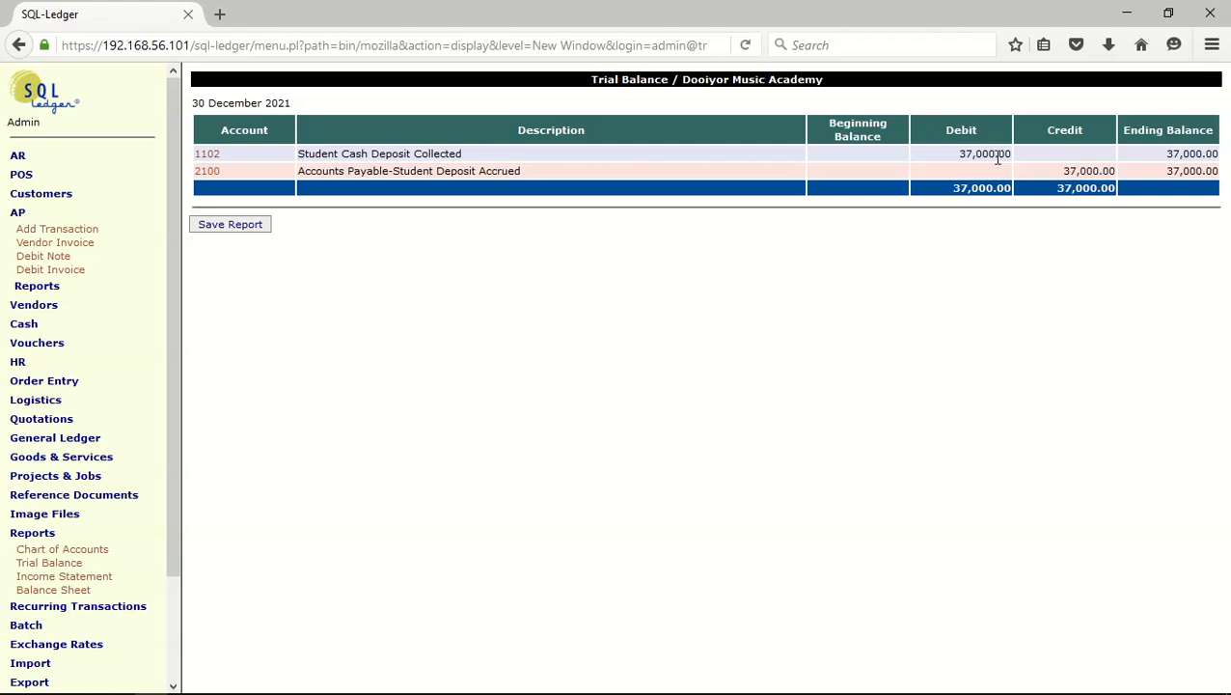
click(209, 160)
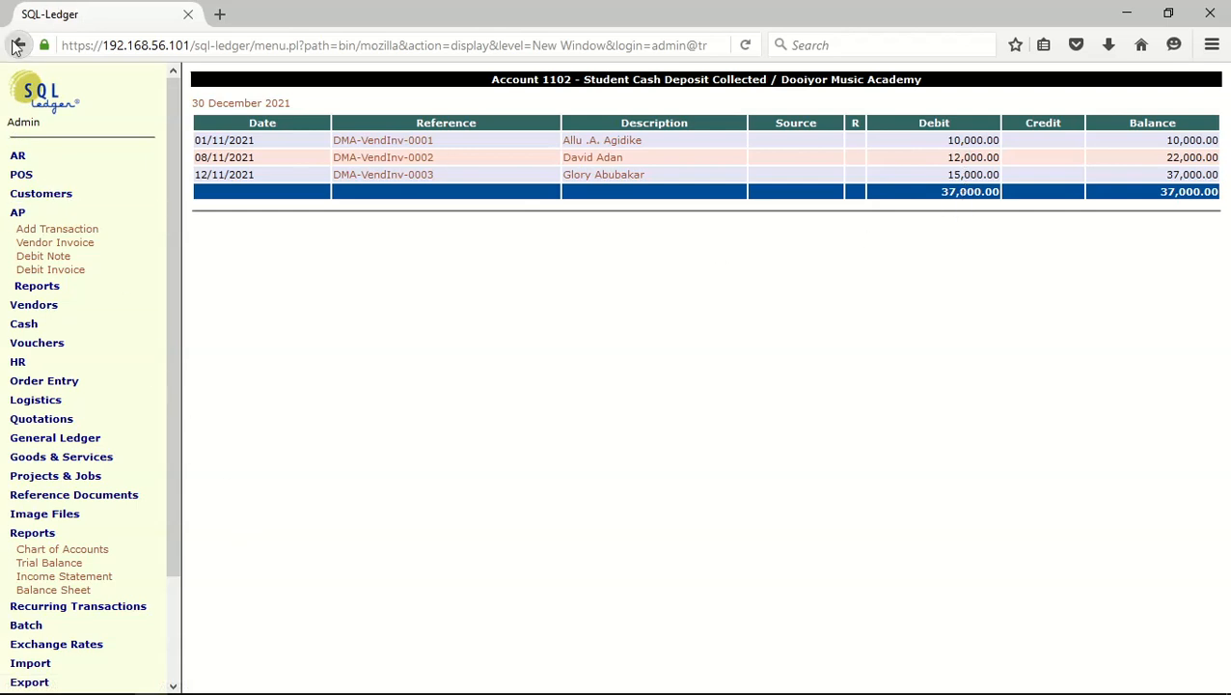
mouse_move(252, 691)
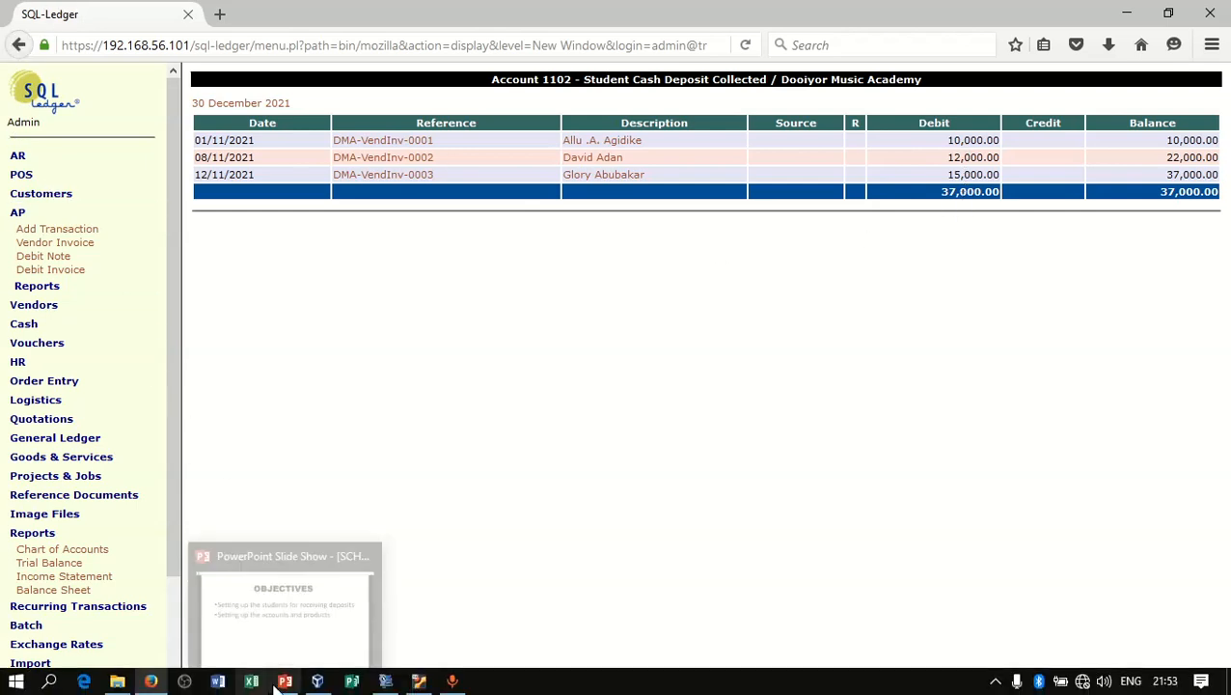
Open a blank general ledger transaction
scroll(174, 415, down, 1)
drag(180, 464, 189, 542)
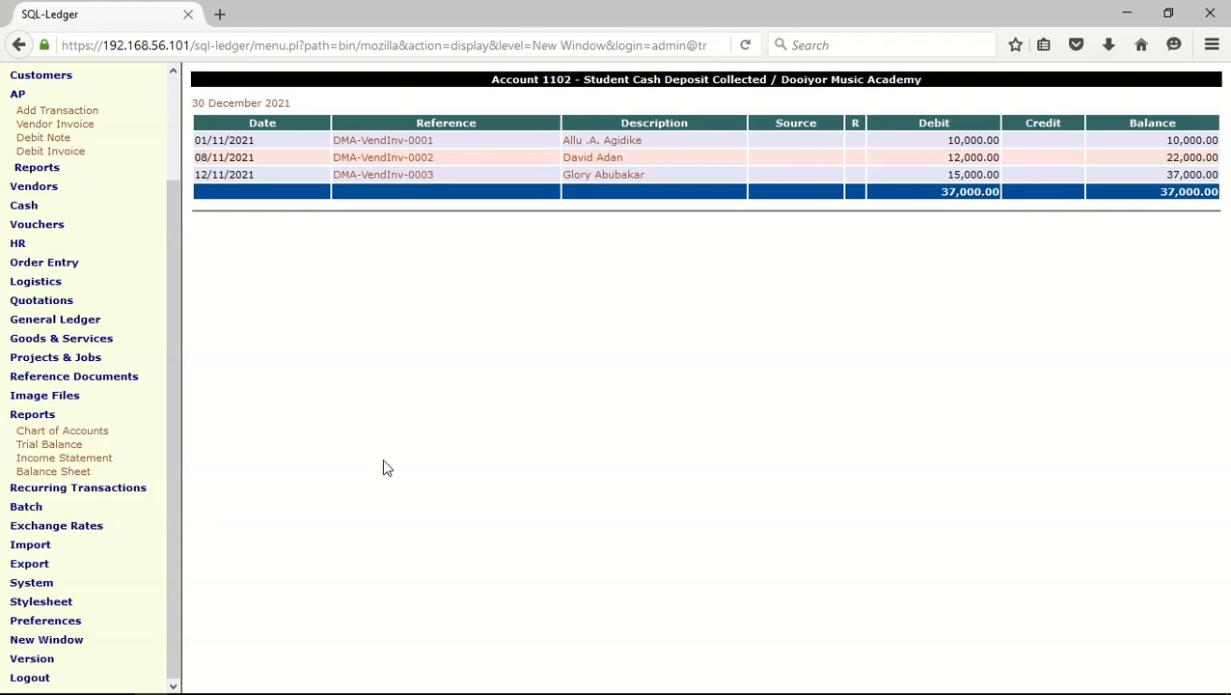
click(80, 320)
click(44, 327)
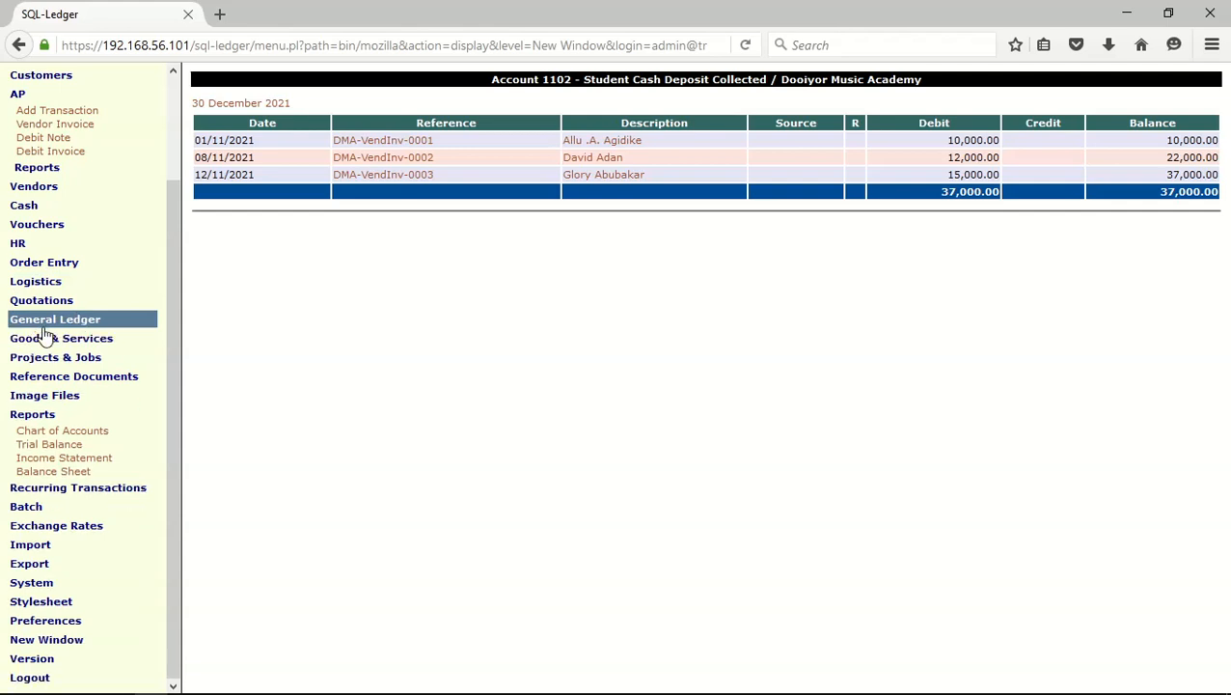
click(44, 328)
click(43, 335)
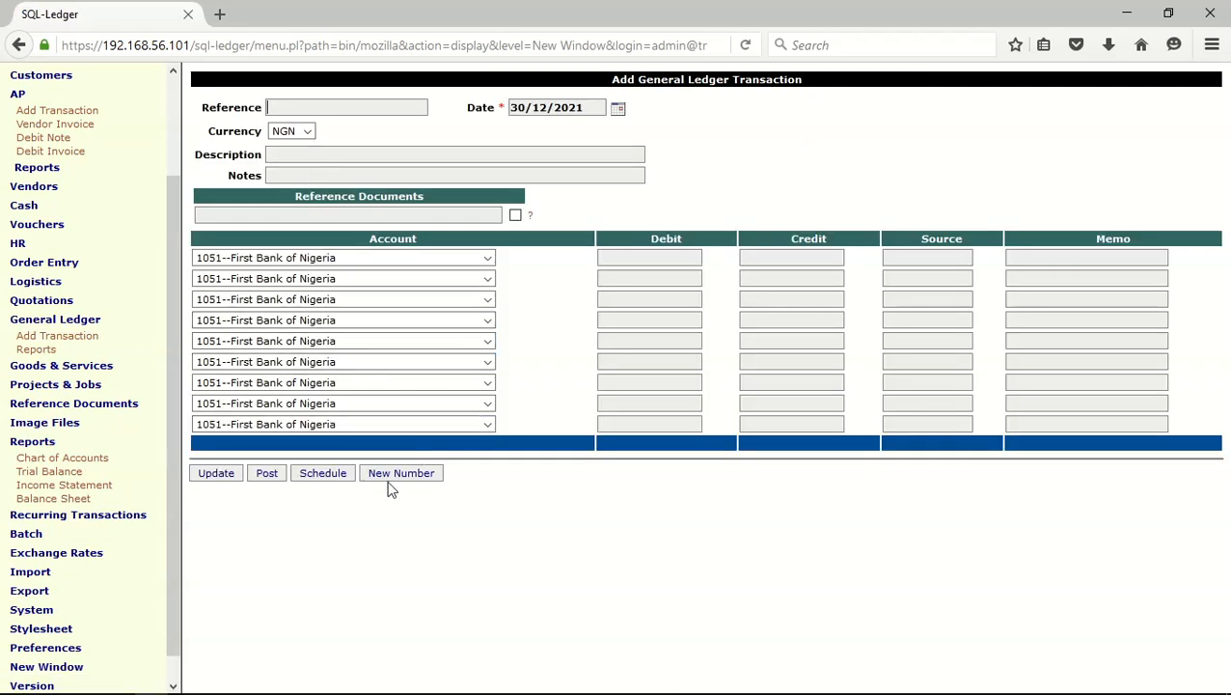
click(391, 478)
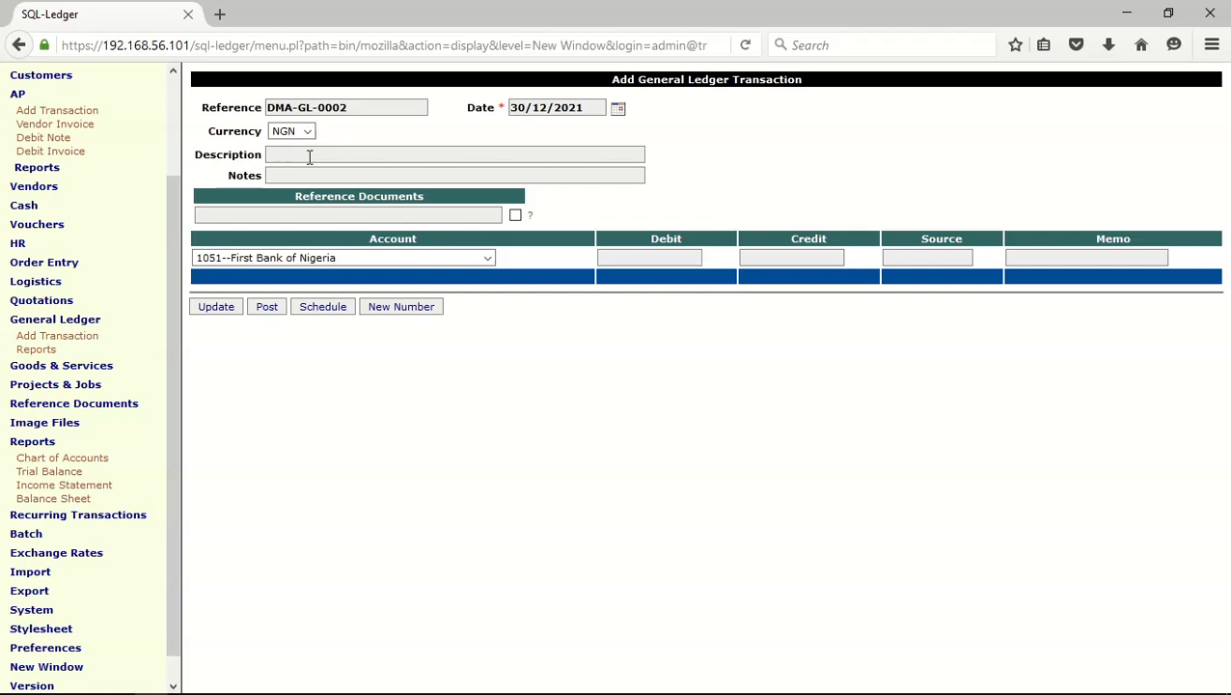
click(309, 157)
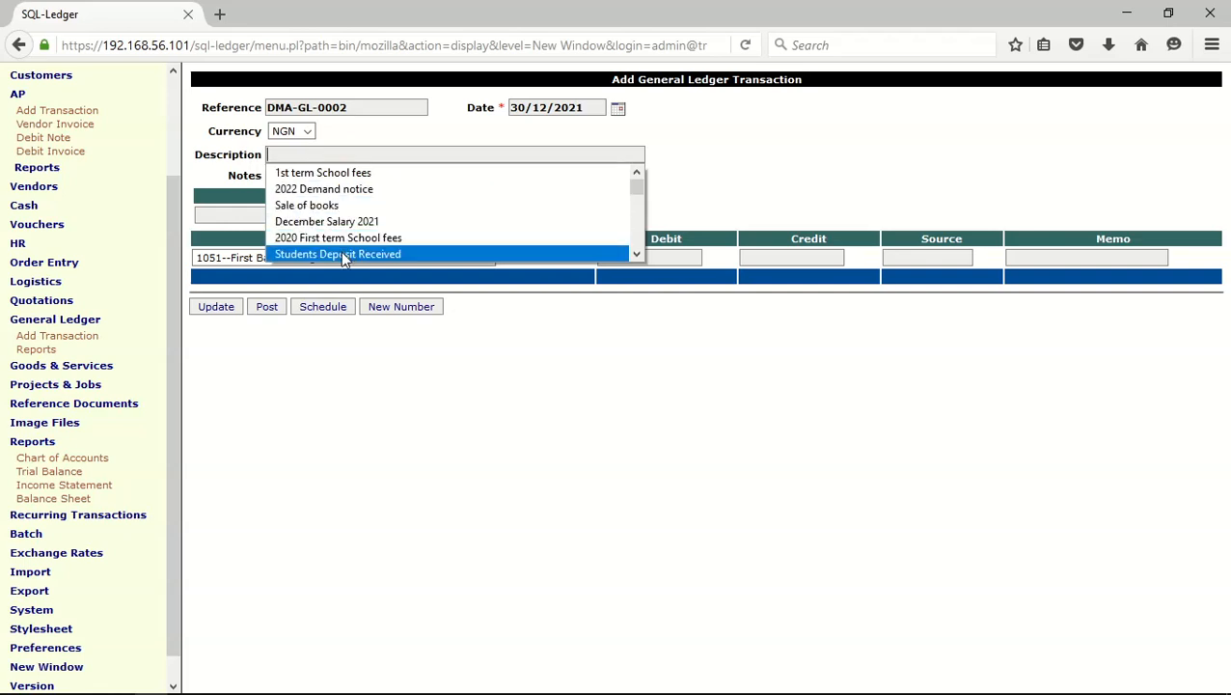
text(st)
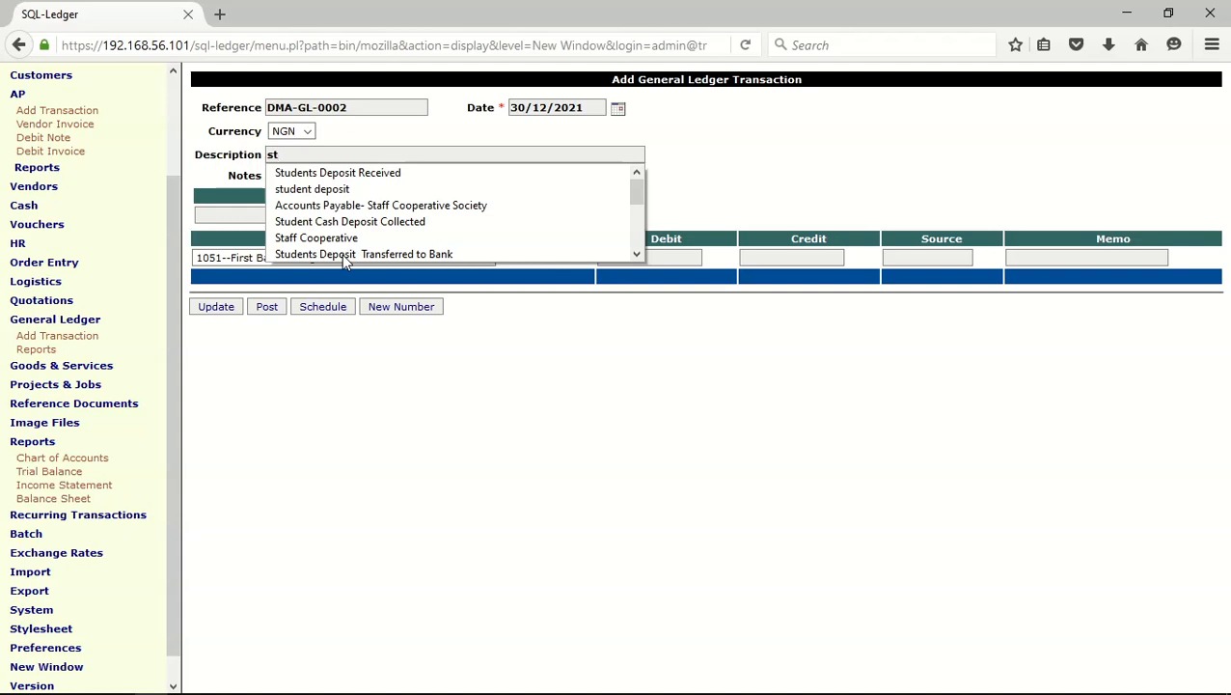
click(341, 254)
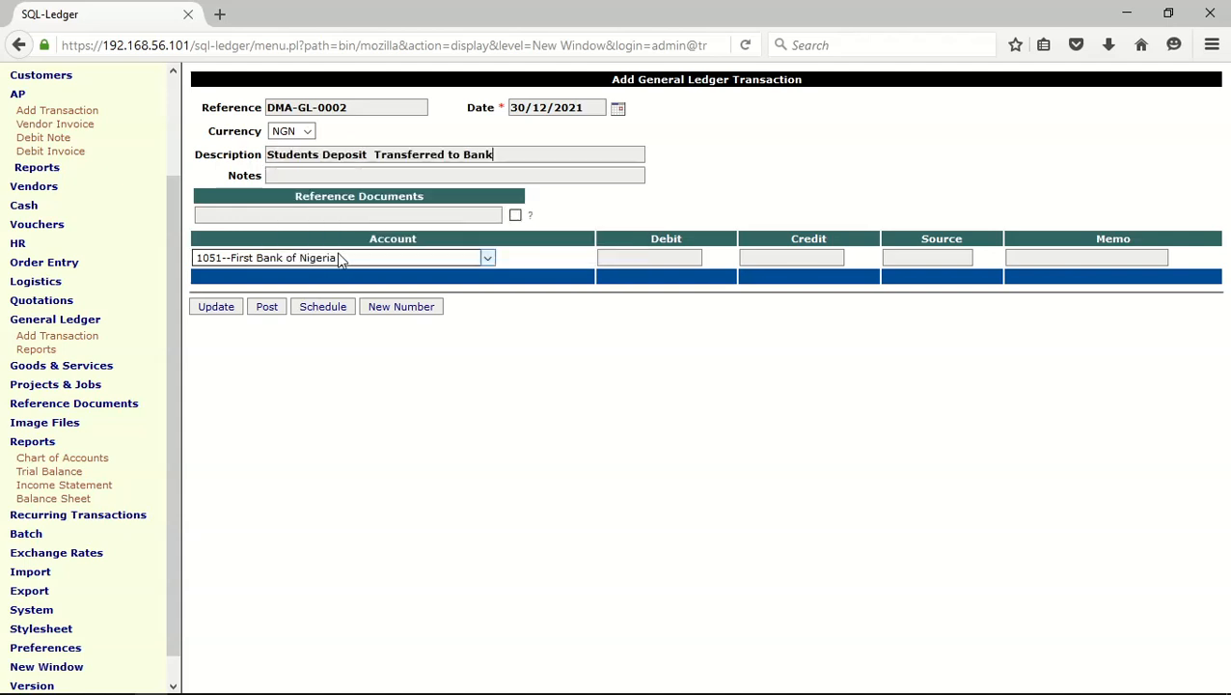
click(328, 175)
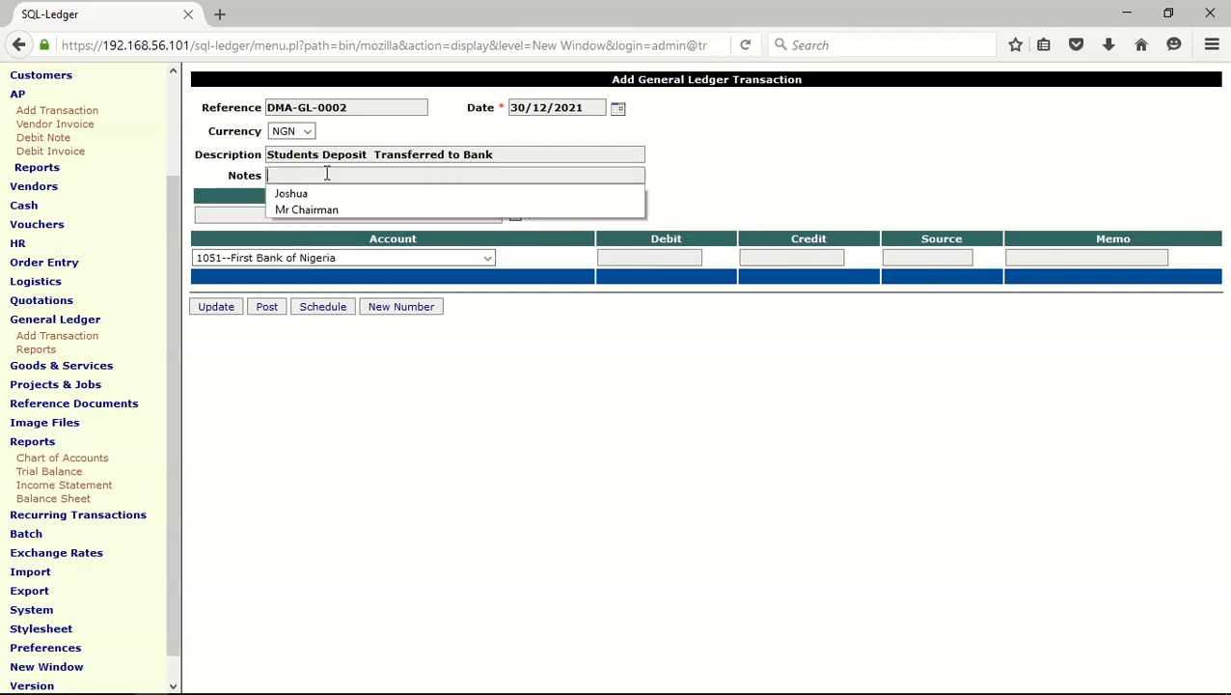
click(299, 194)
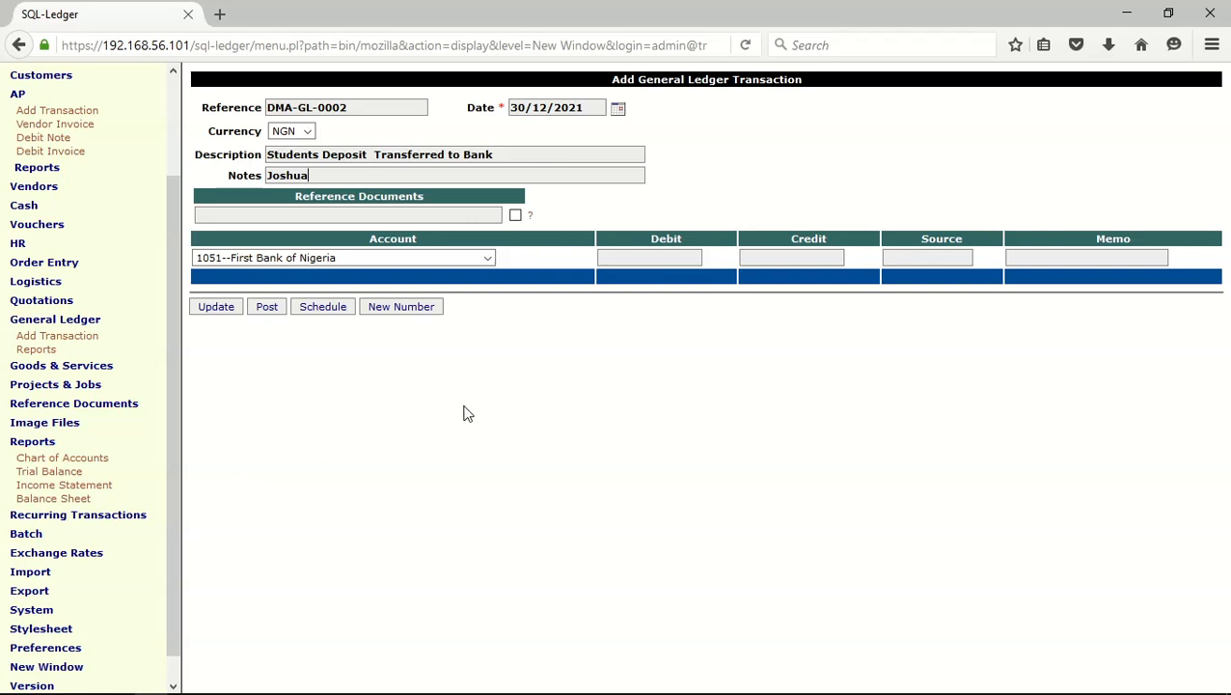
click(619, 259)
click(619, 260)
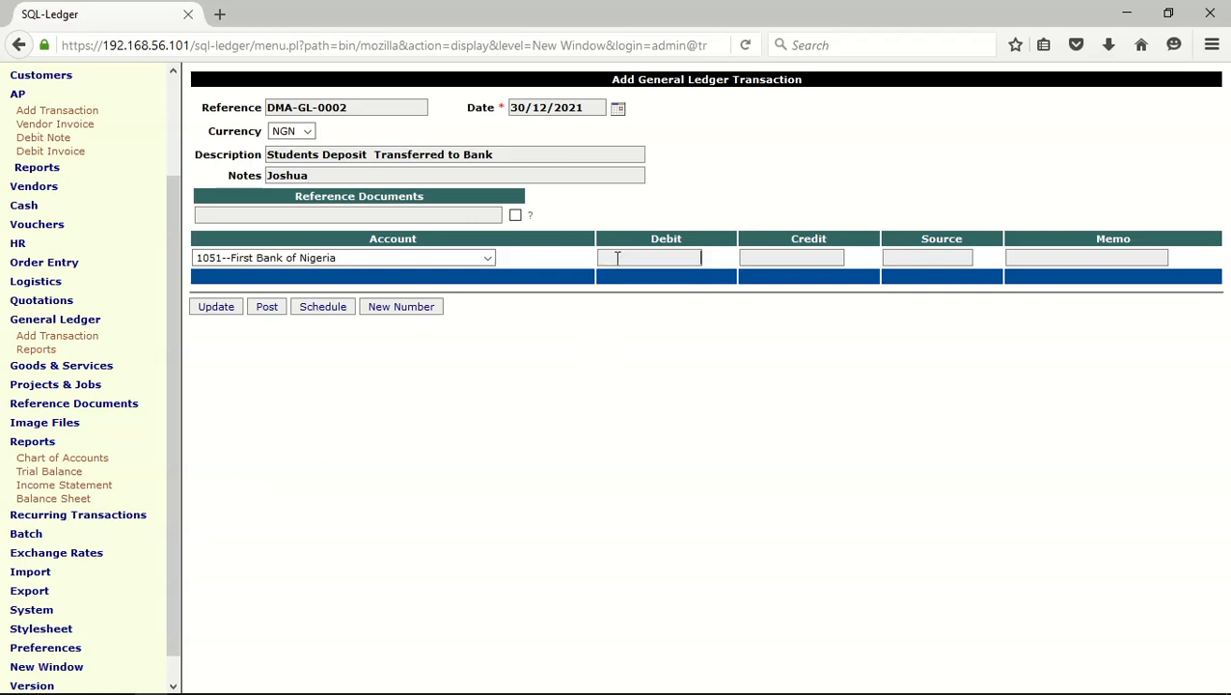
Run the trial balance report again to check the amount collected in student cash deposits
click(39, 472)
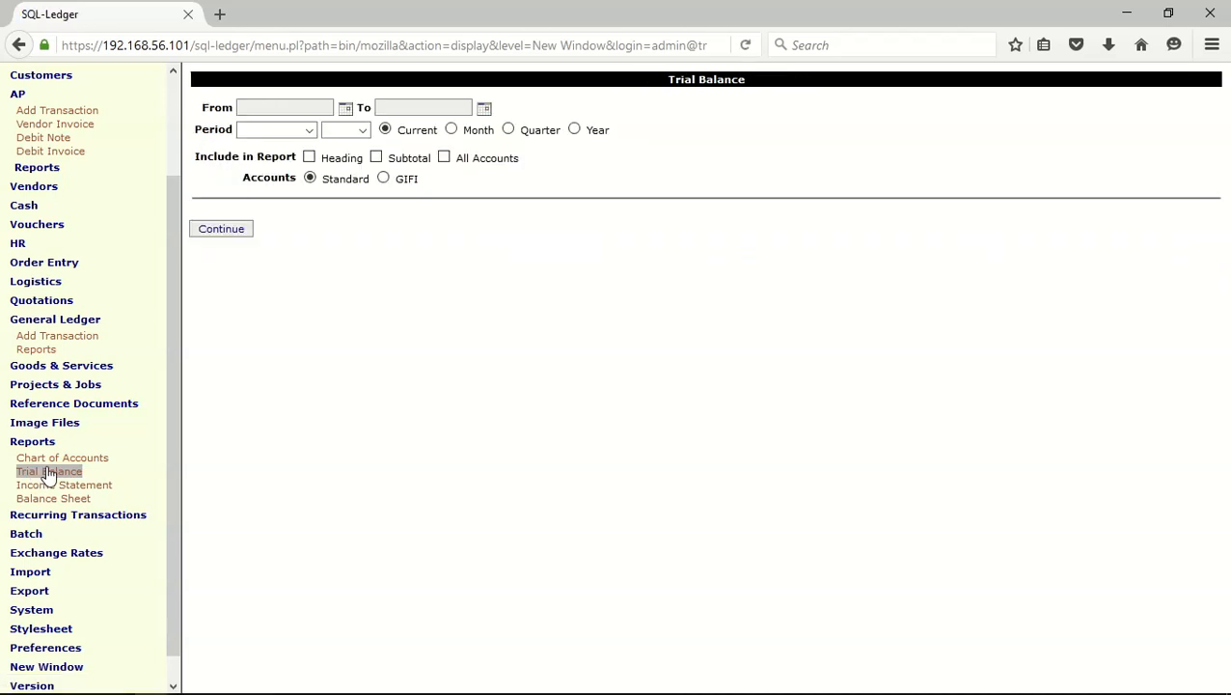
click(220, 232)
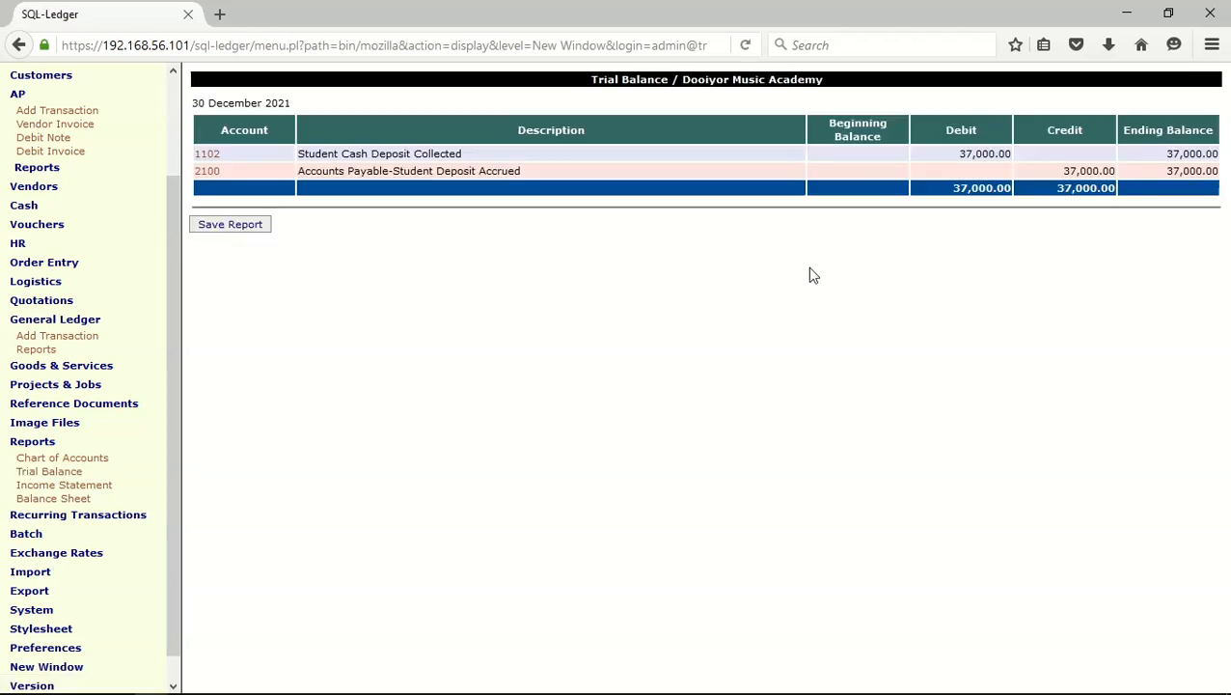
click(19, 44)
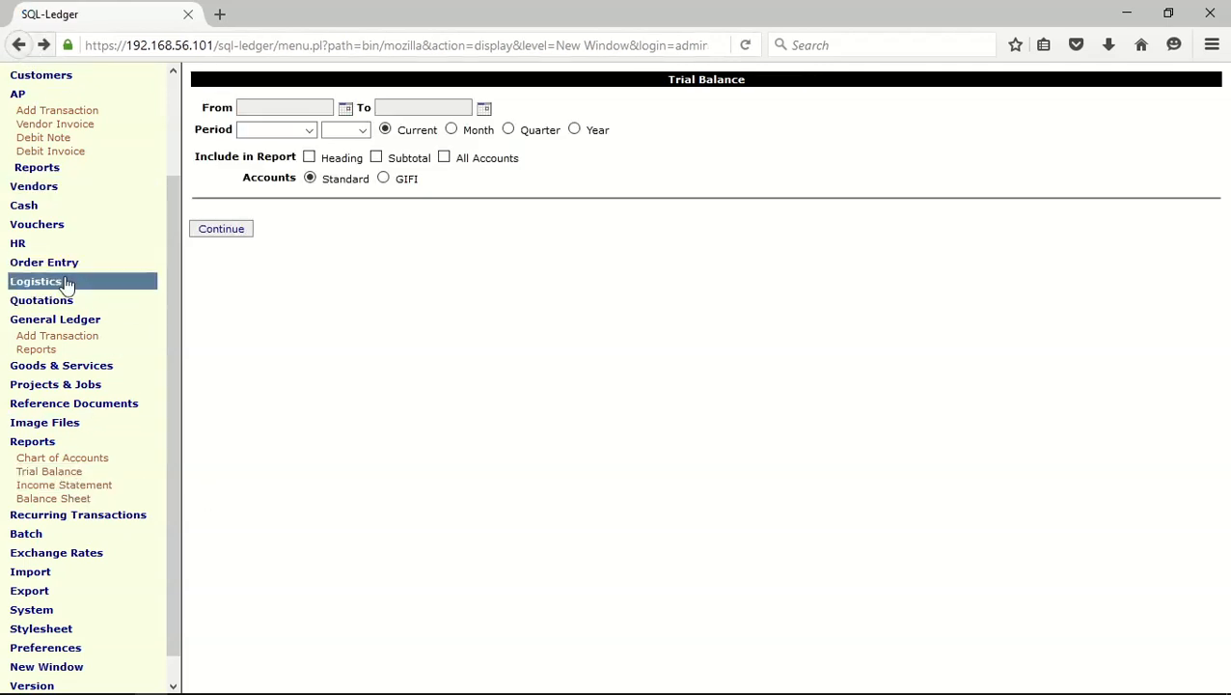
Start a numbered general ledger transaction described as "Students Deposit Transferred to Bank" and enter the person's name in the notes
click(58, 336)
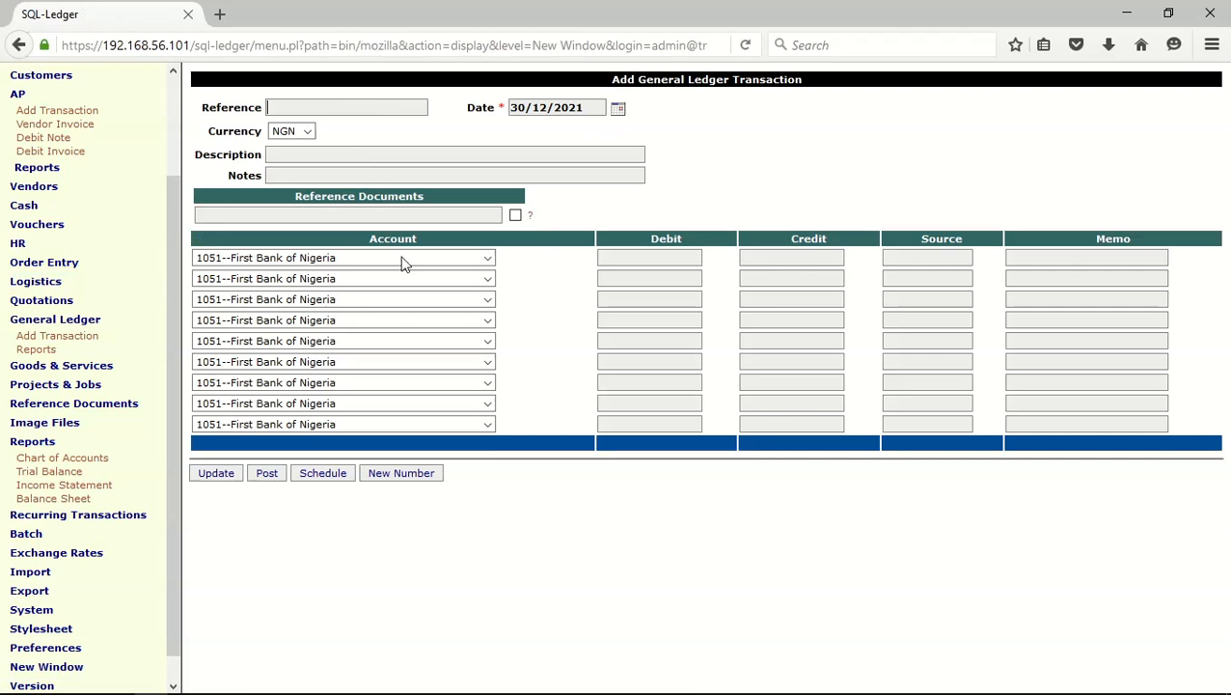
click(411, 473)
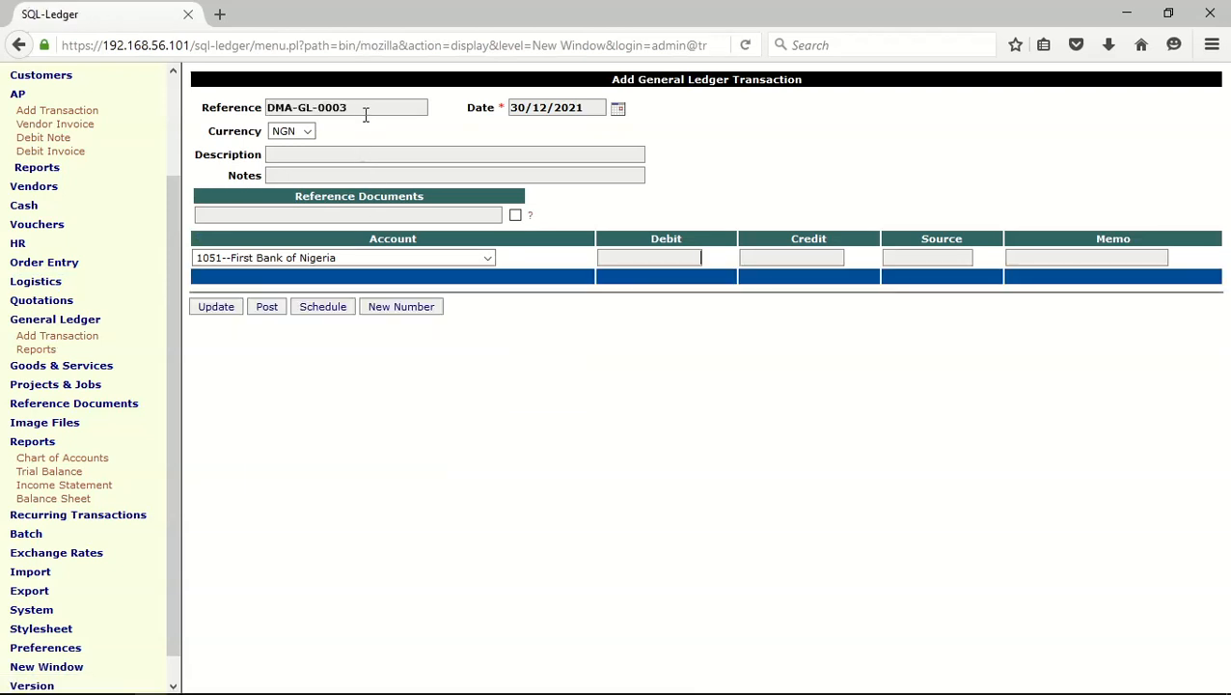
click(299, 155)
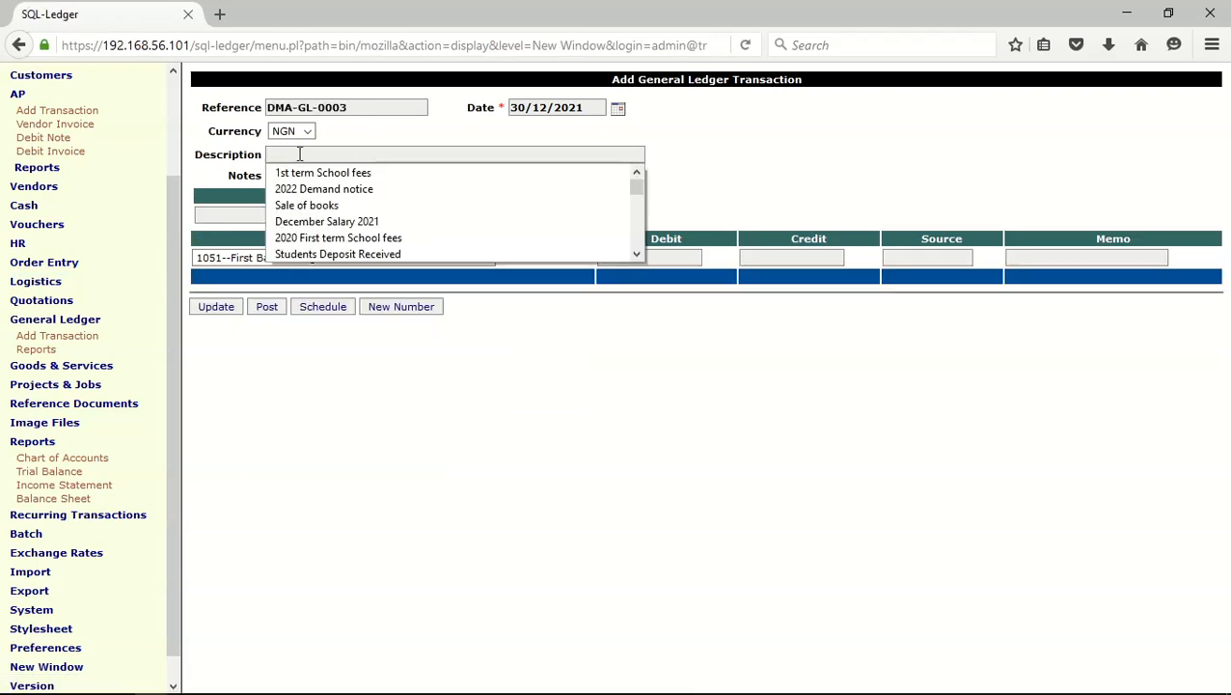
text(st)
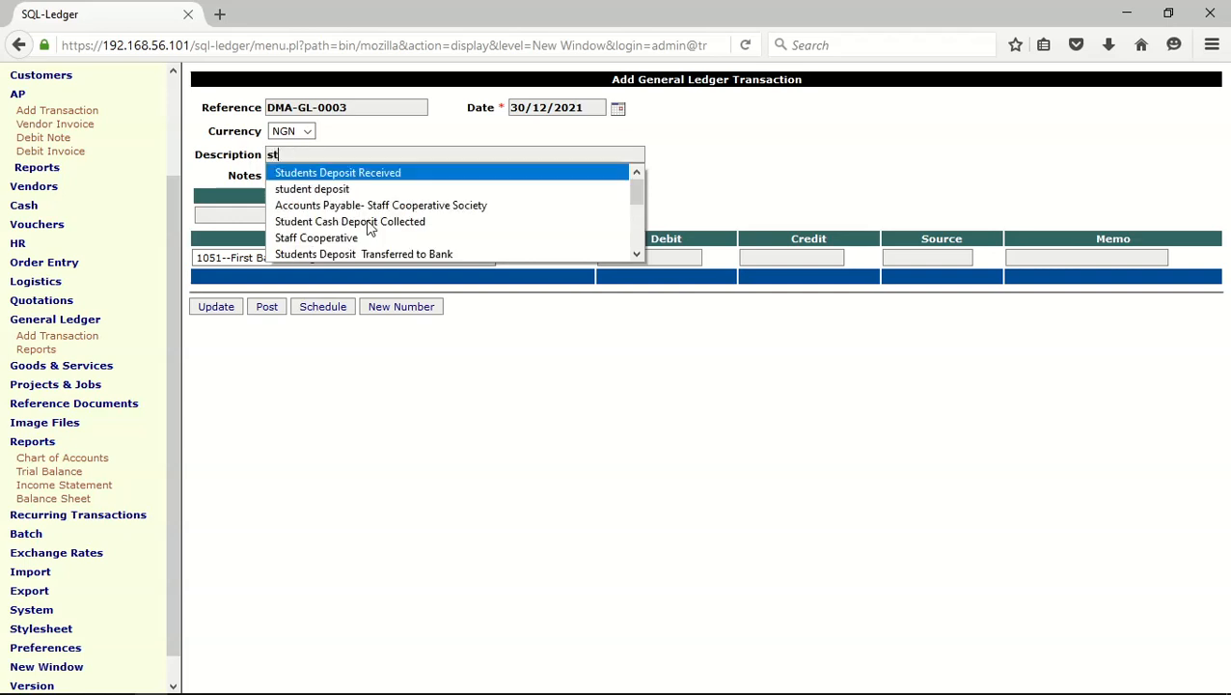
click(405, 255)
click(358, 176)
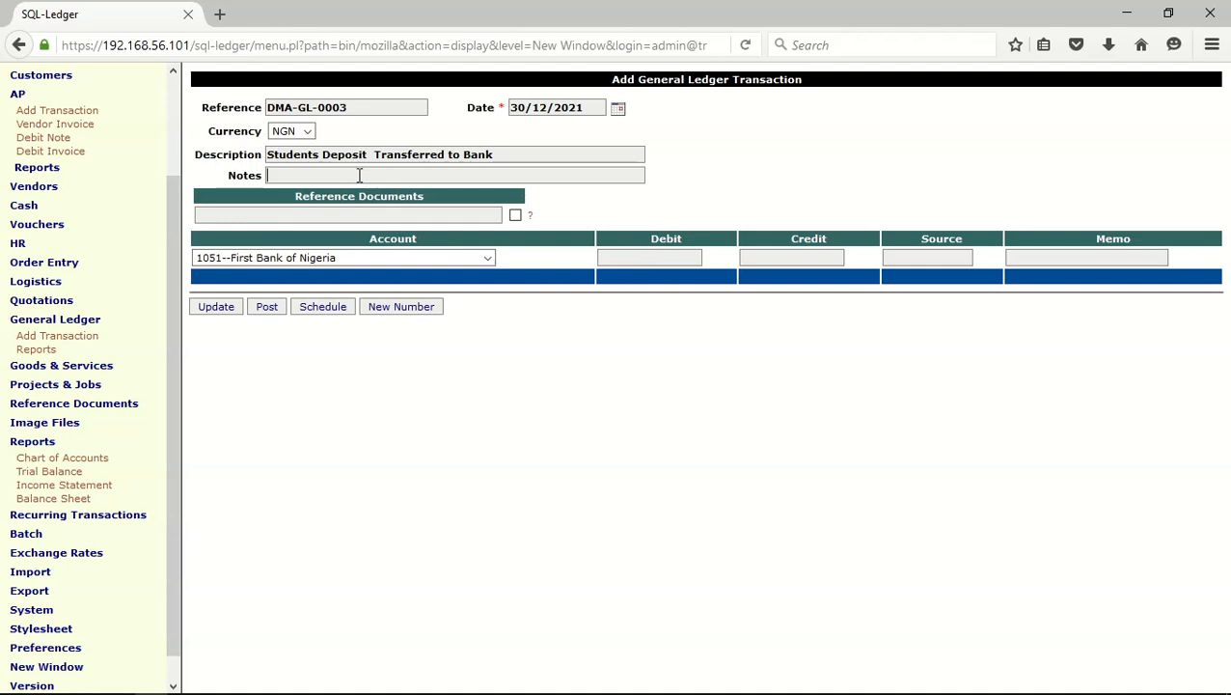
click(340, 192)
Debit account 1051, First Bank of Nigeria, with 37,000.00 and update the transaction
click(619, 255)
text(37,000)
click(210, 308)
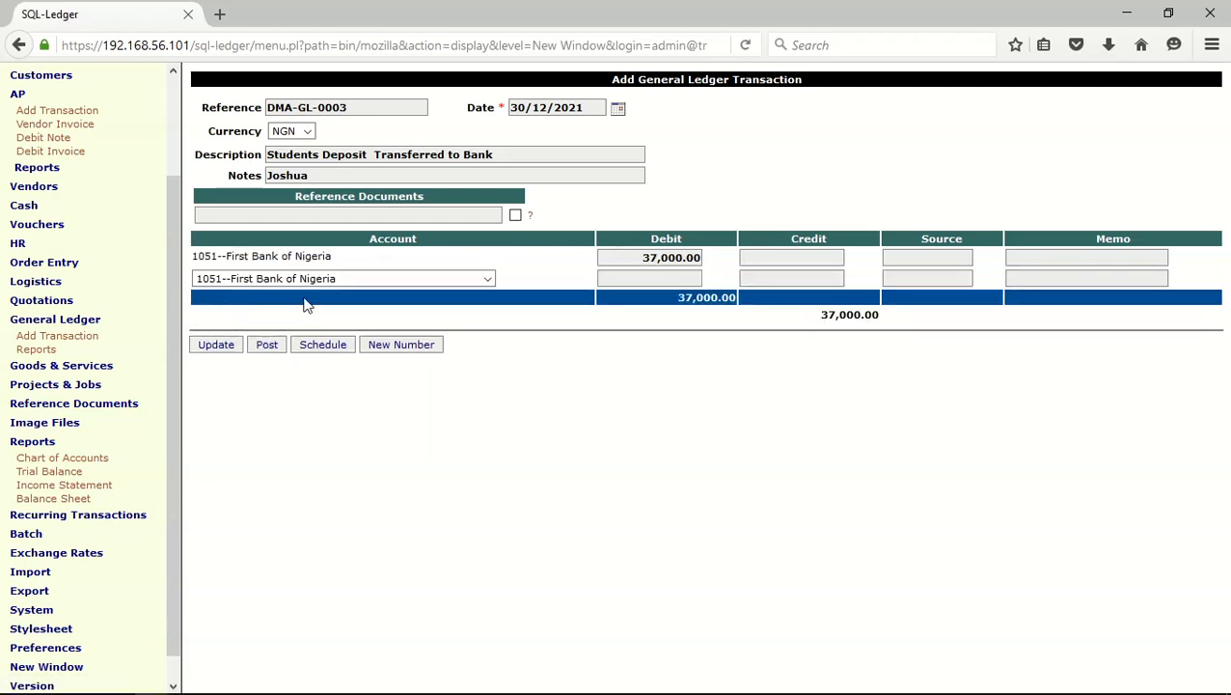
Credit account 1102, Student Cash Deposit Collected, with 37,000.00 on the second line and update the transaction
click(488, 279)
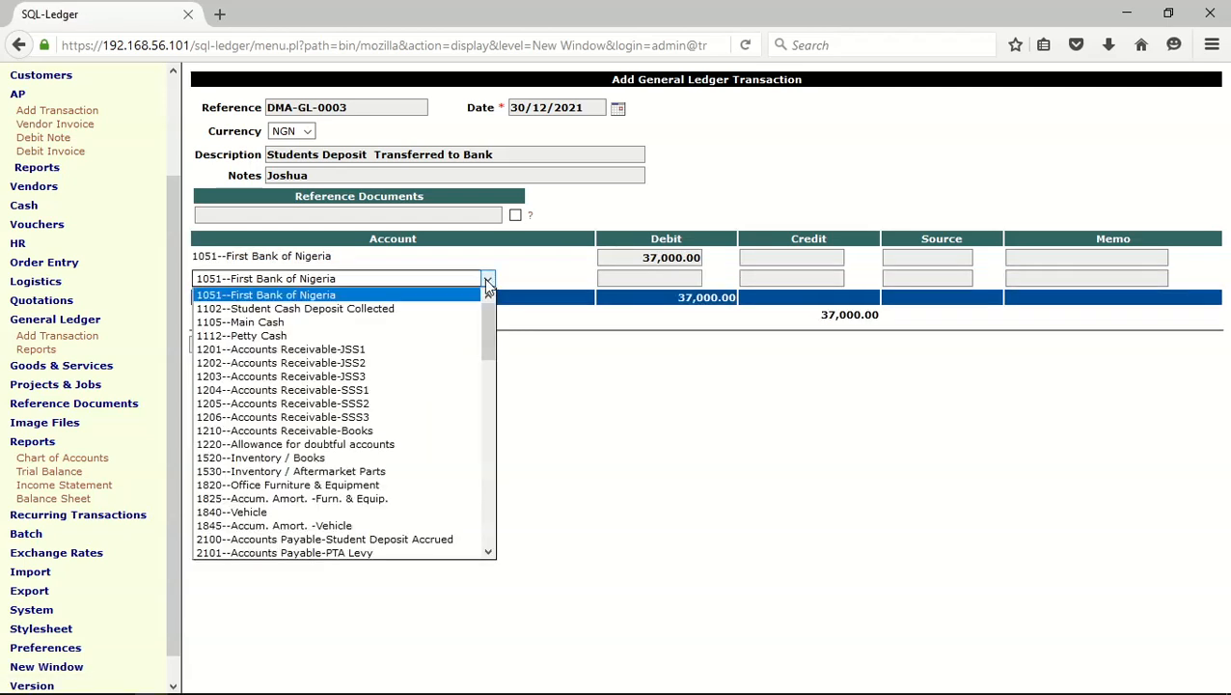
click(439, 309)
click(788, 279)
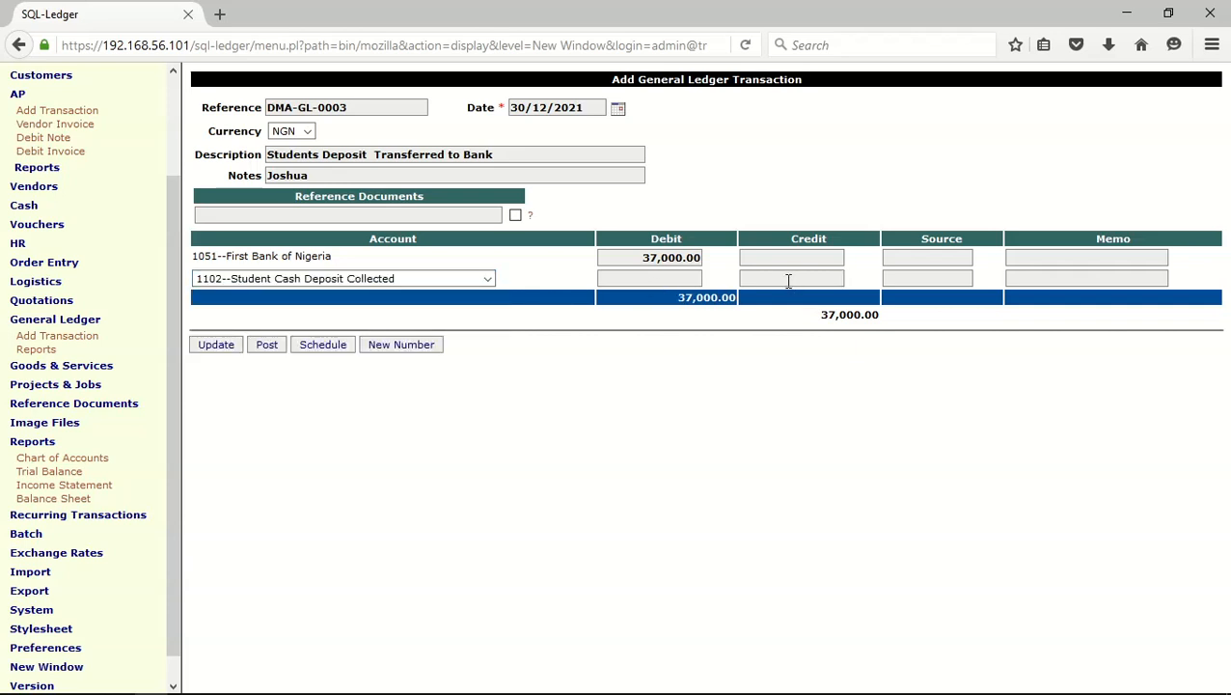
text(37000)
click(216, 349)
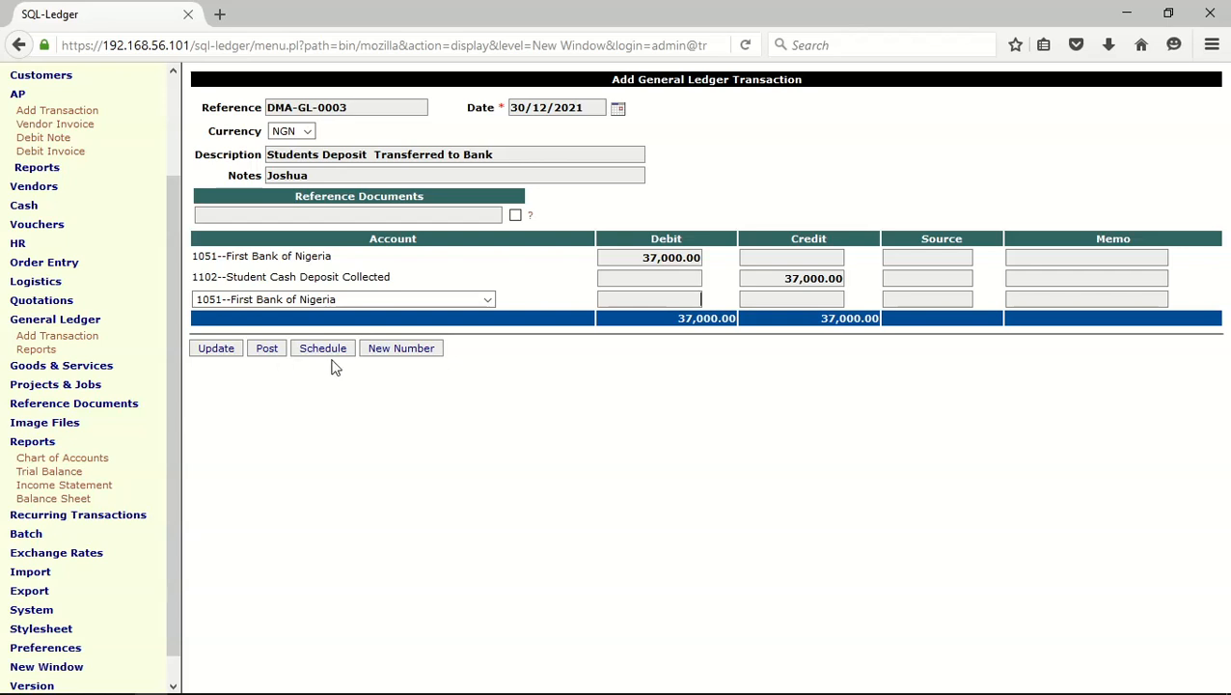
Set the bank transfer transaction's date to 29/11/2021 and post it to the general ledger
click(617, 108)
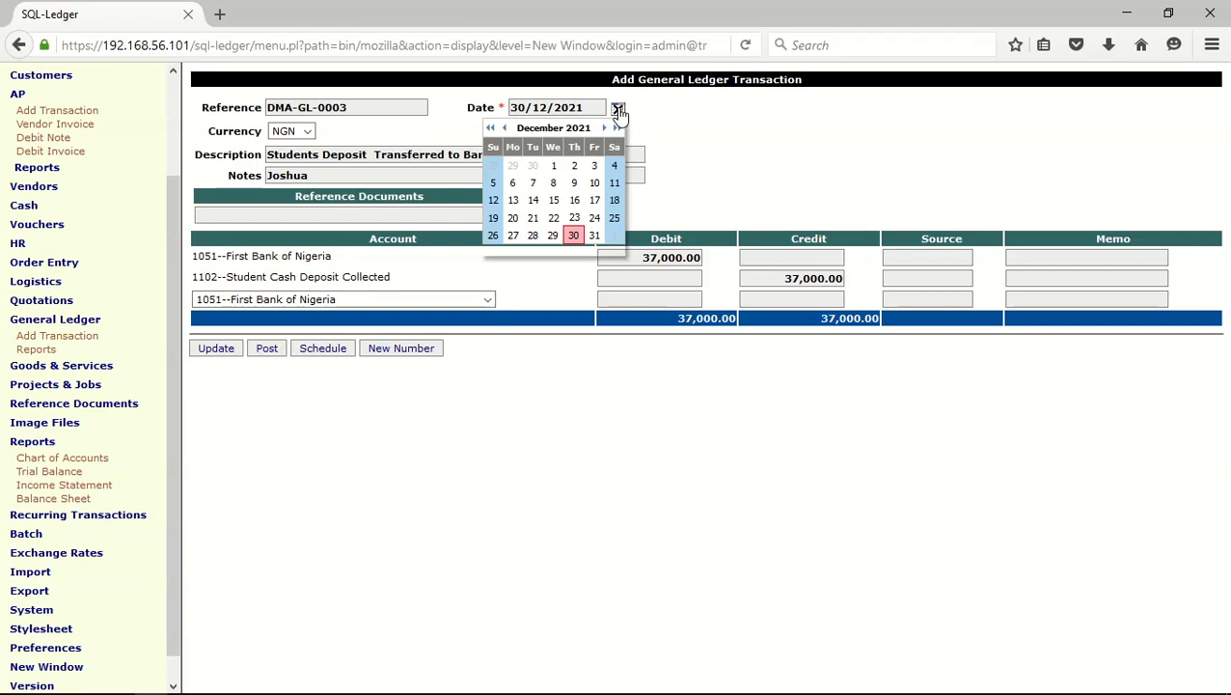
click(504, 127)
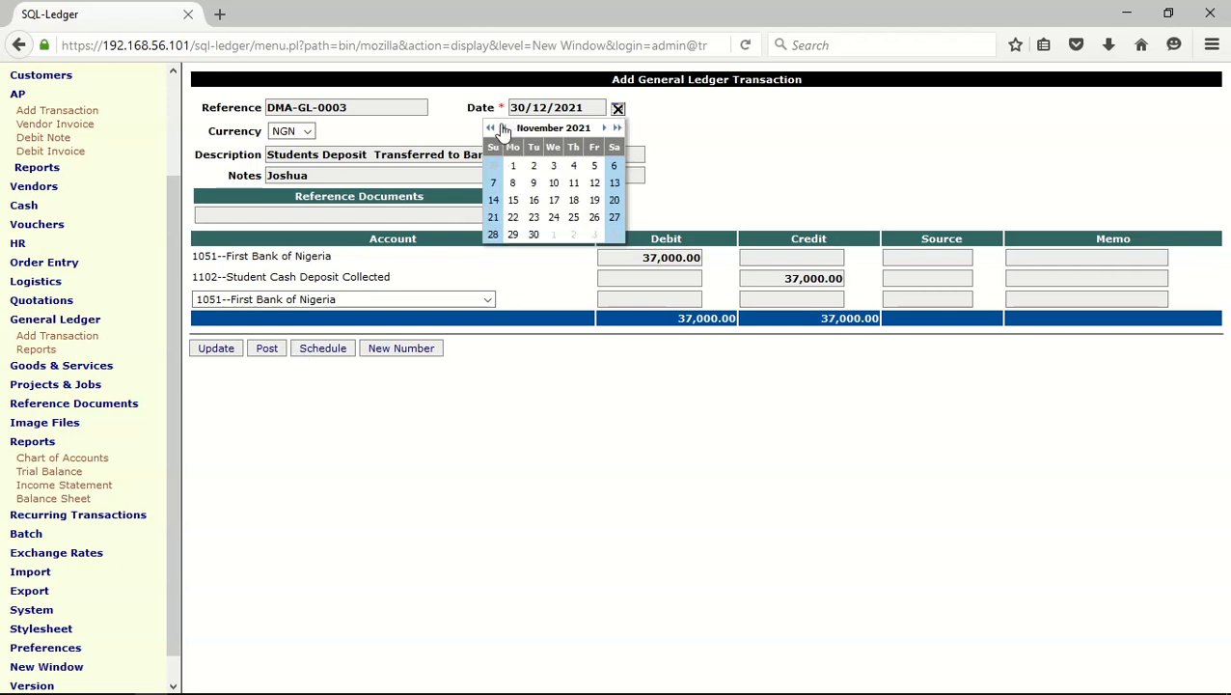
click(513, 235)
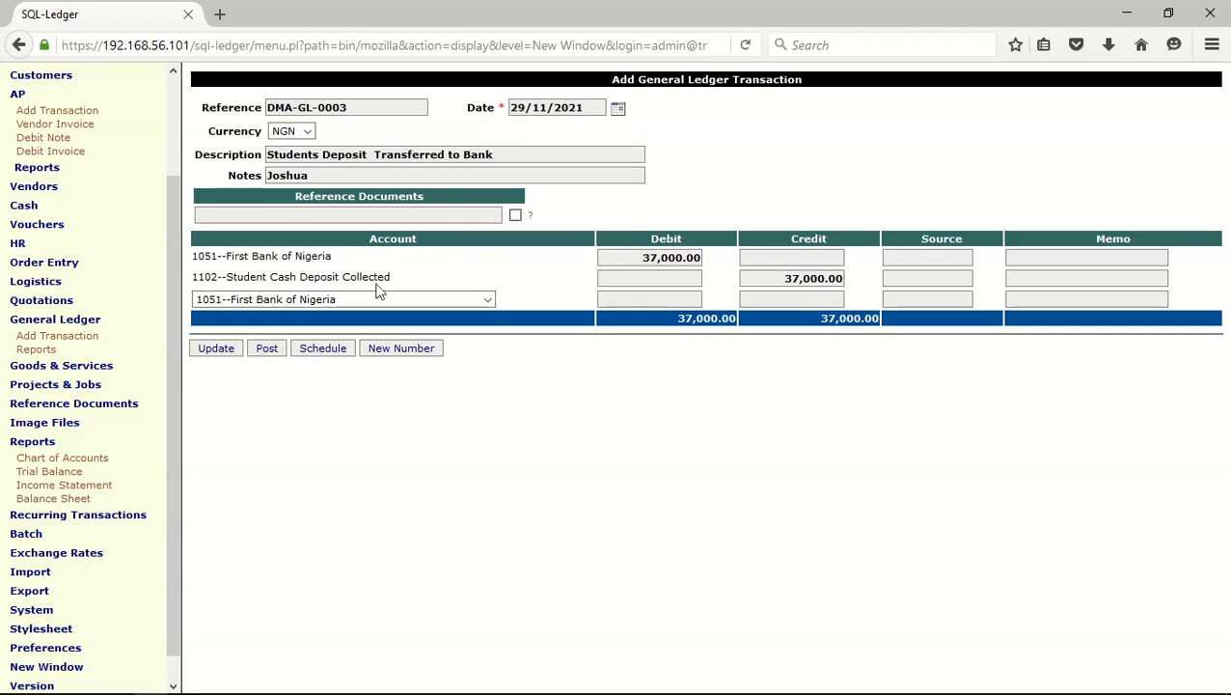
click(276, 347)
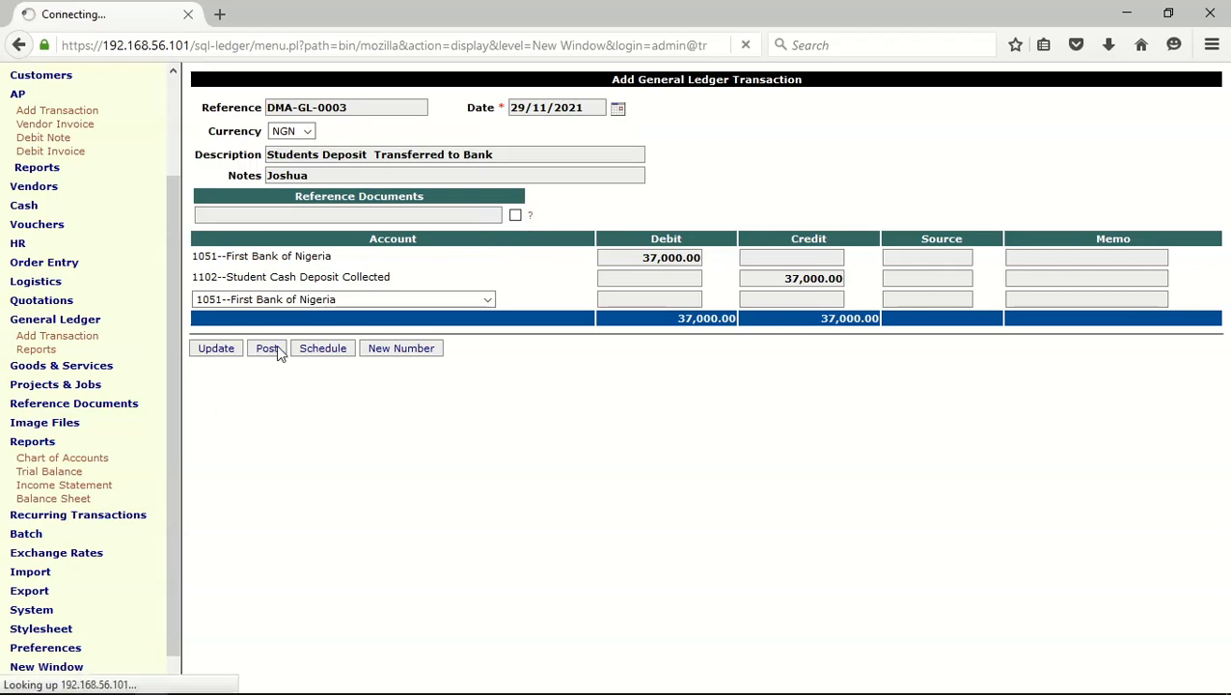
Run the trial balance report to check the balances of the bank and student cash deposit accounts
mouse_move(1230, 692)
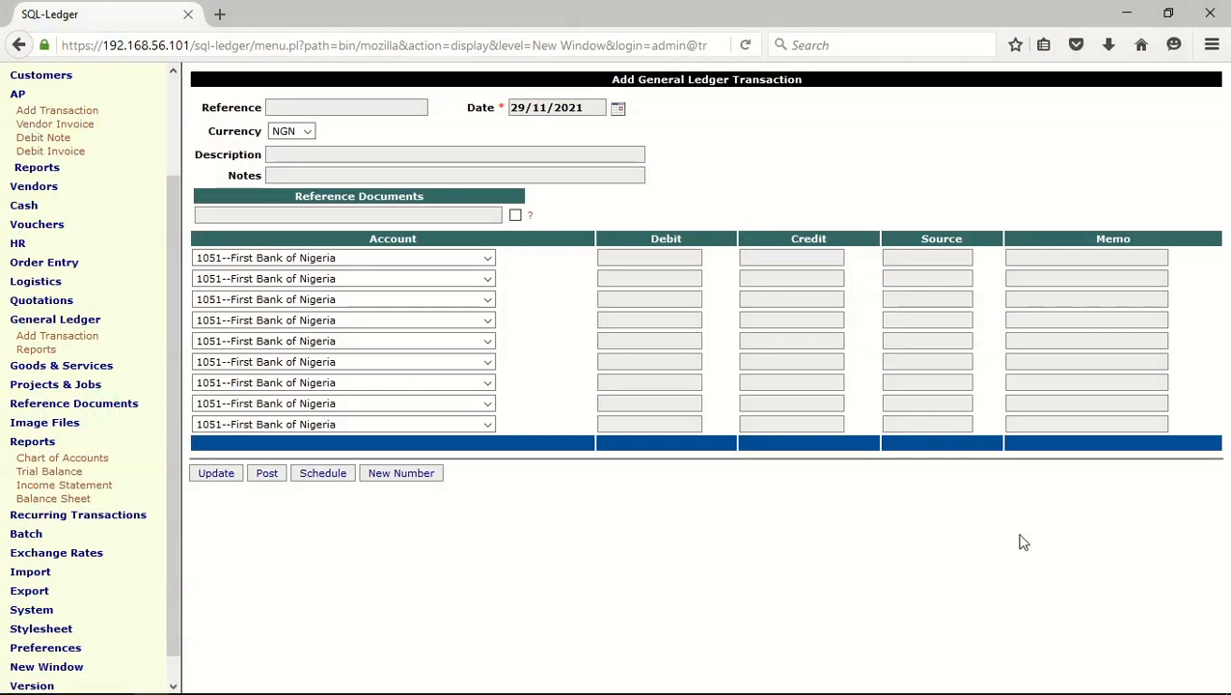
click(51, 472)
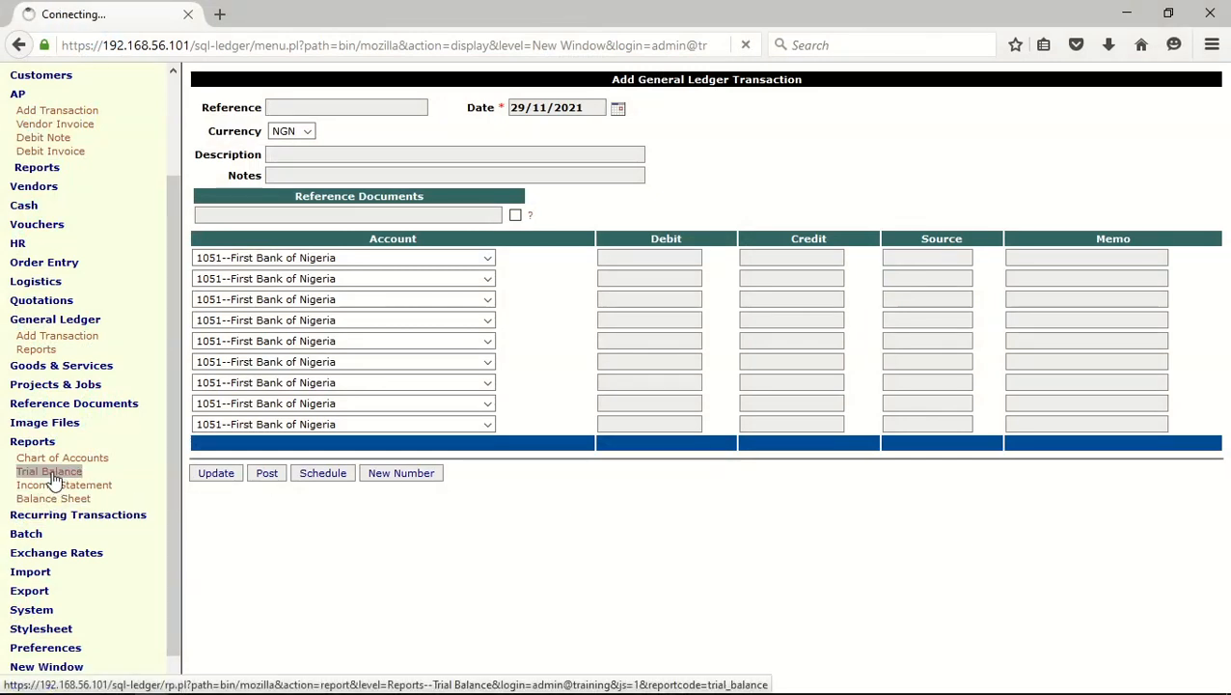
click(224, 228)
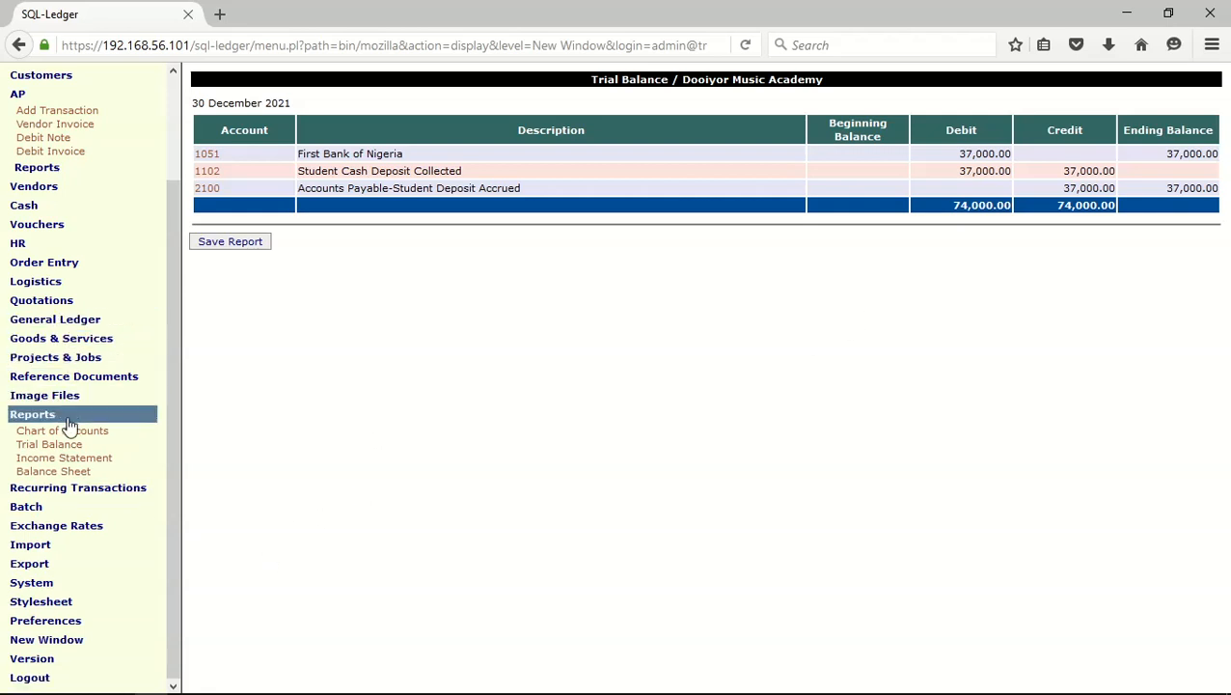
scroll(69, 426, up, 1)
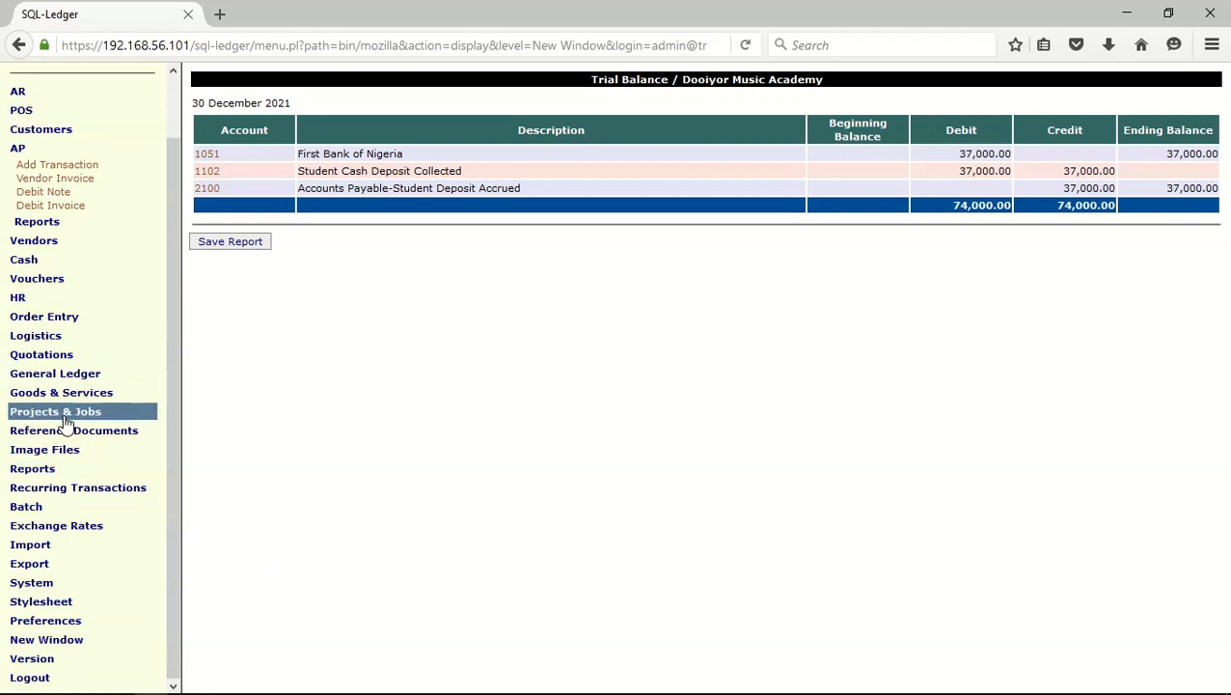
click(16, 147)
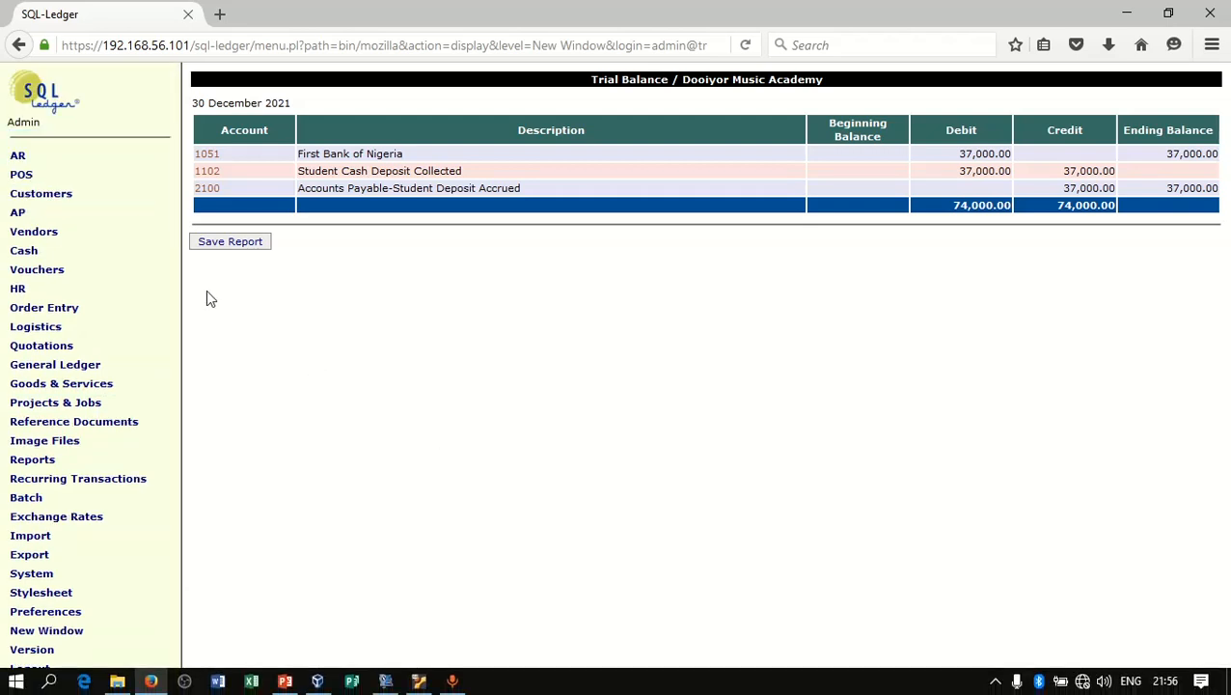
click(56, 254)
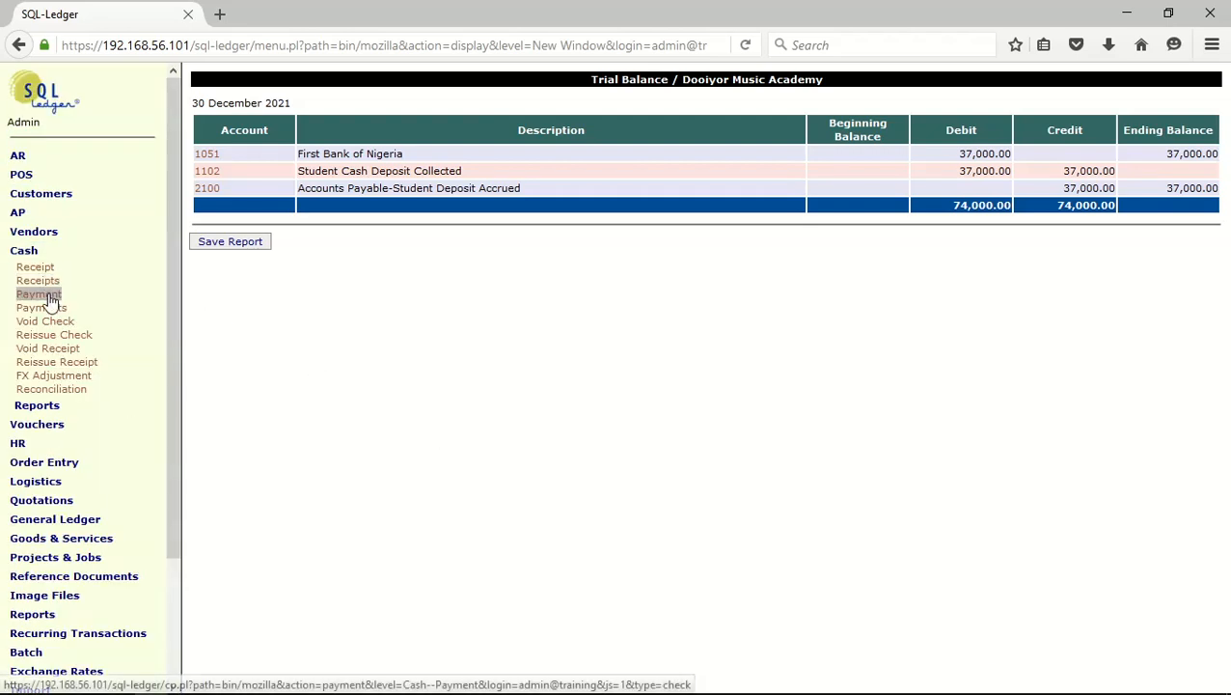
click(48, 298)
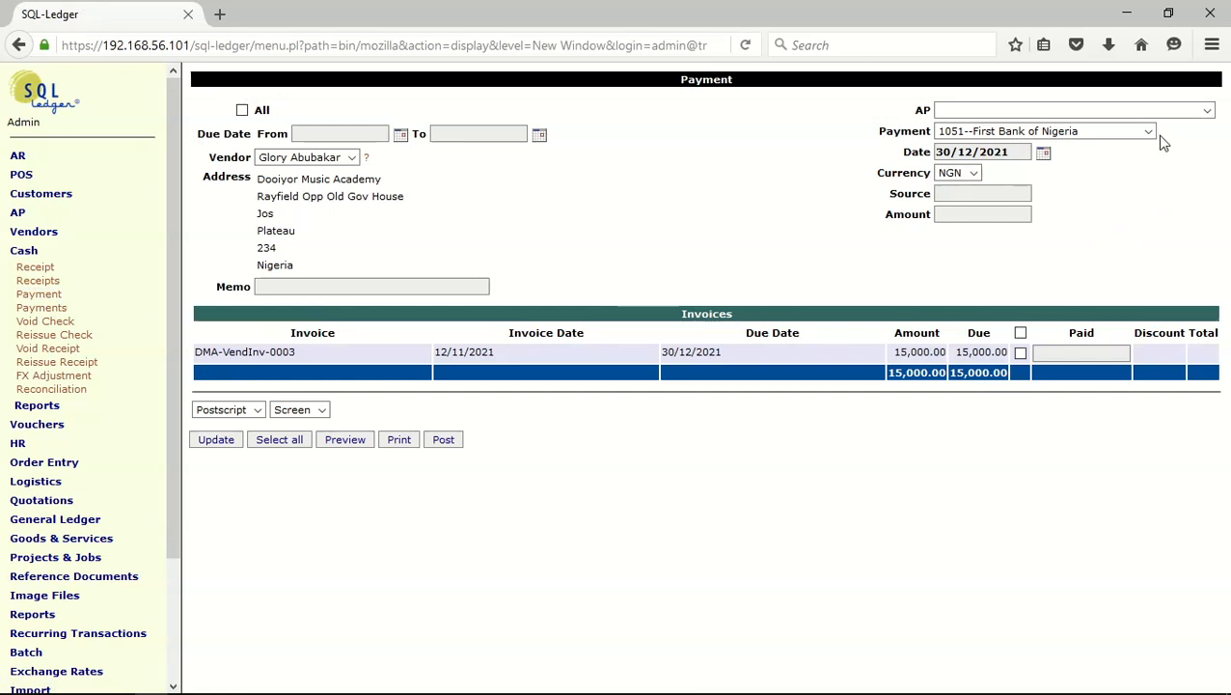
click(1208, 111)
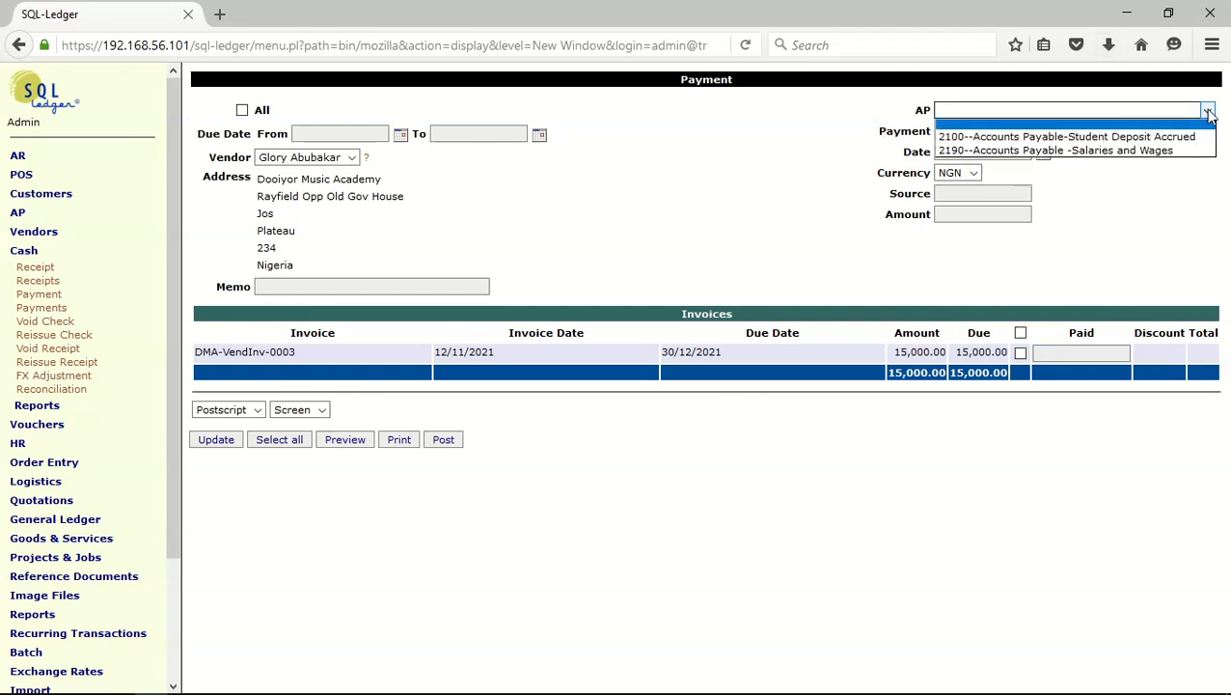
click(1163, 138)
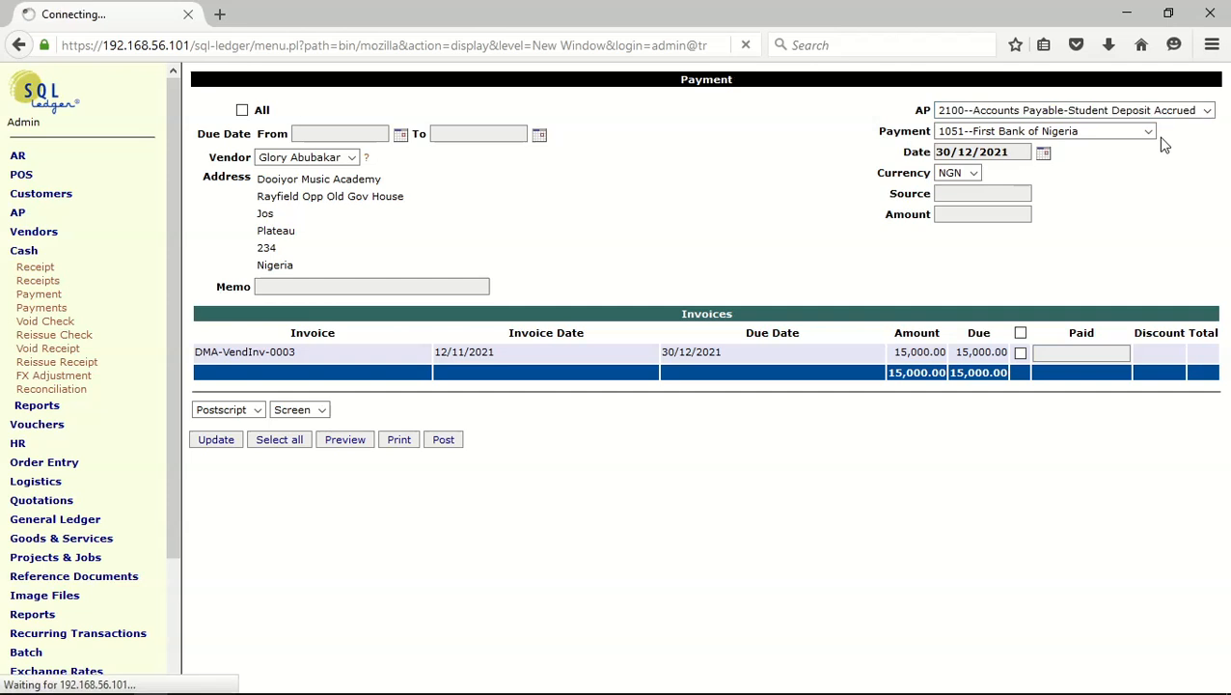
click(217, 441)
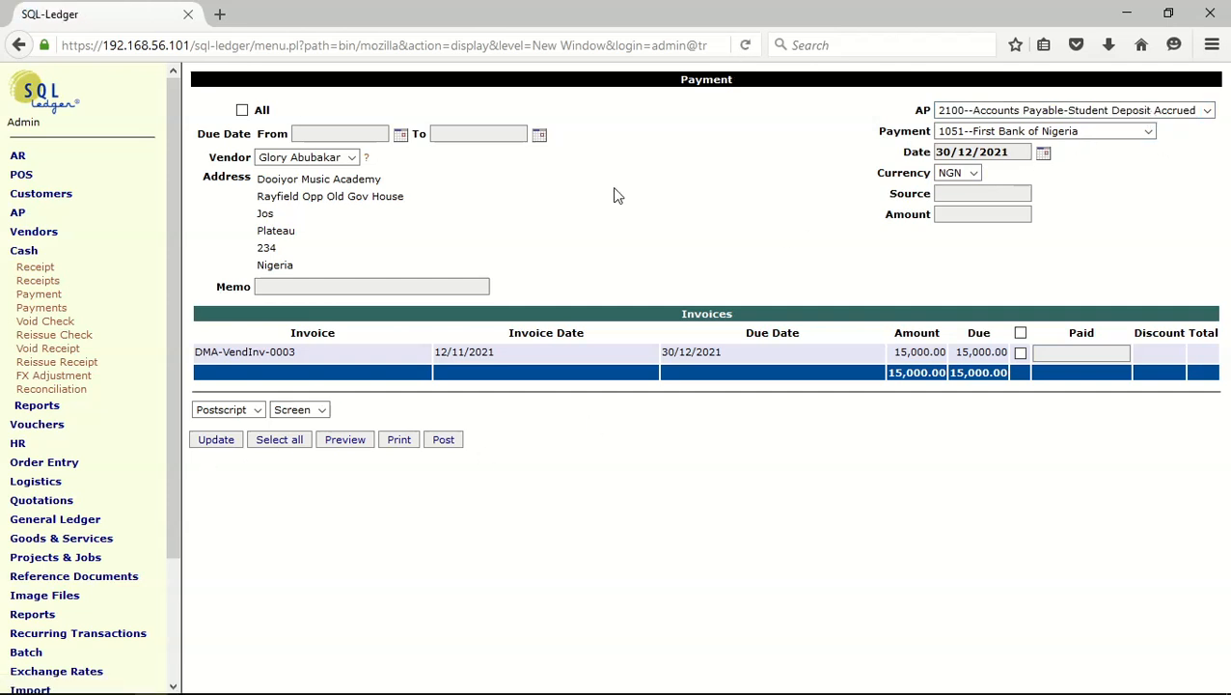
Start a multi-vendor payment for account 2100, Accounts Payable-Student Deposit Accrued, and mark all three students' deposits for payment
click(39, 308)
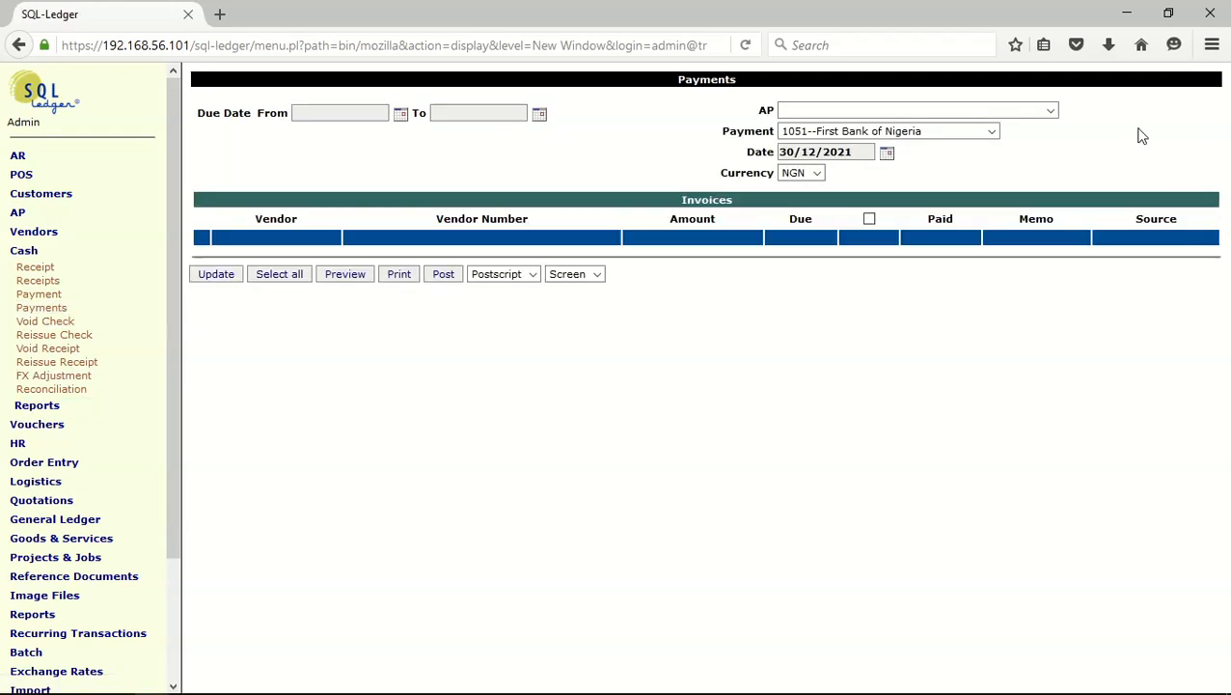
click(1050, 111)
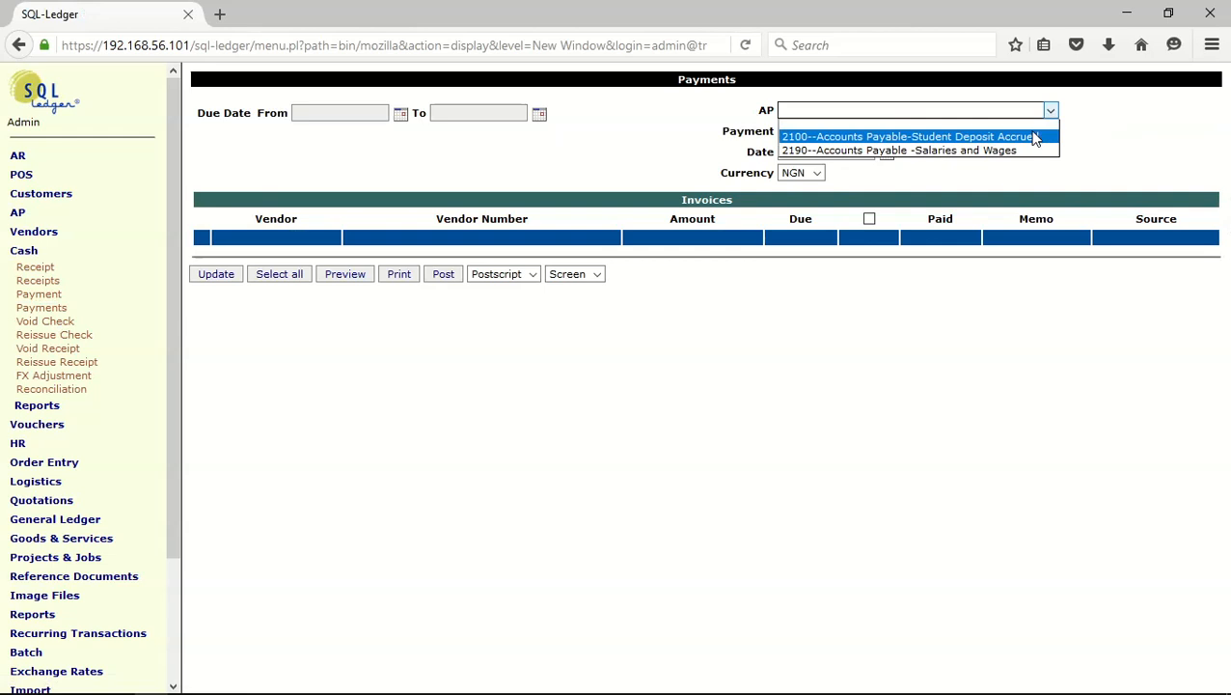
click(1033, 140)
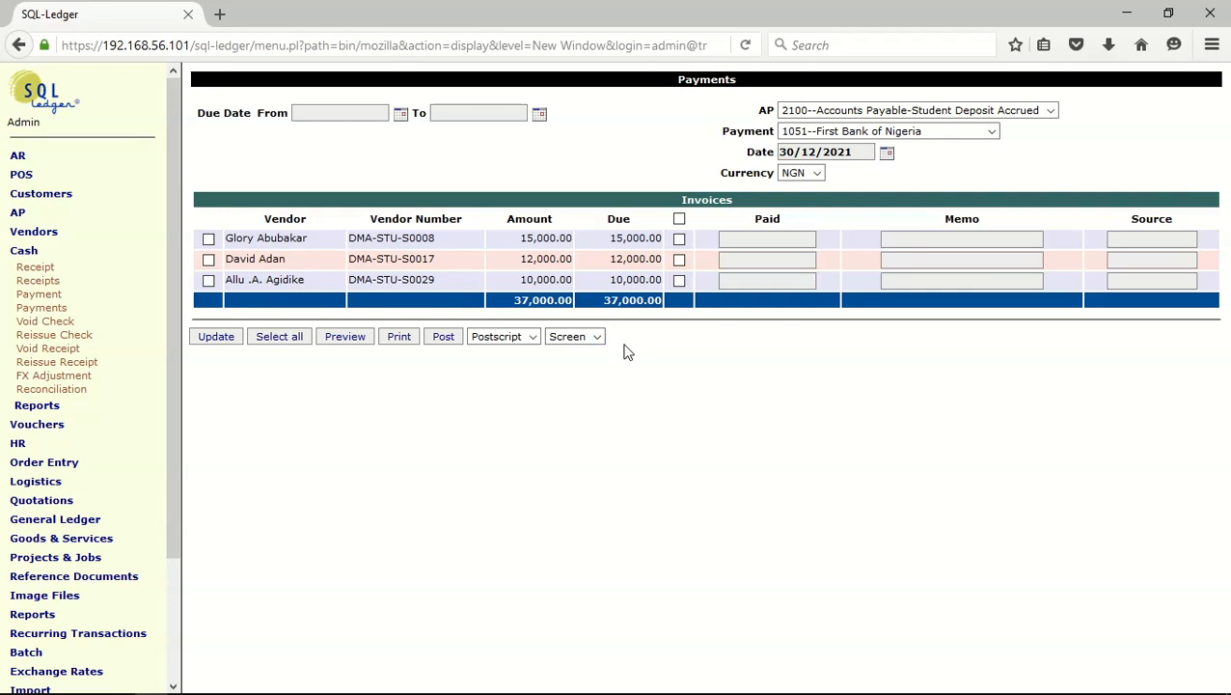
click(680, 240)
click(679, 259)
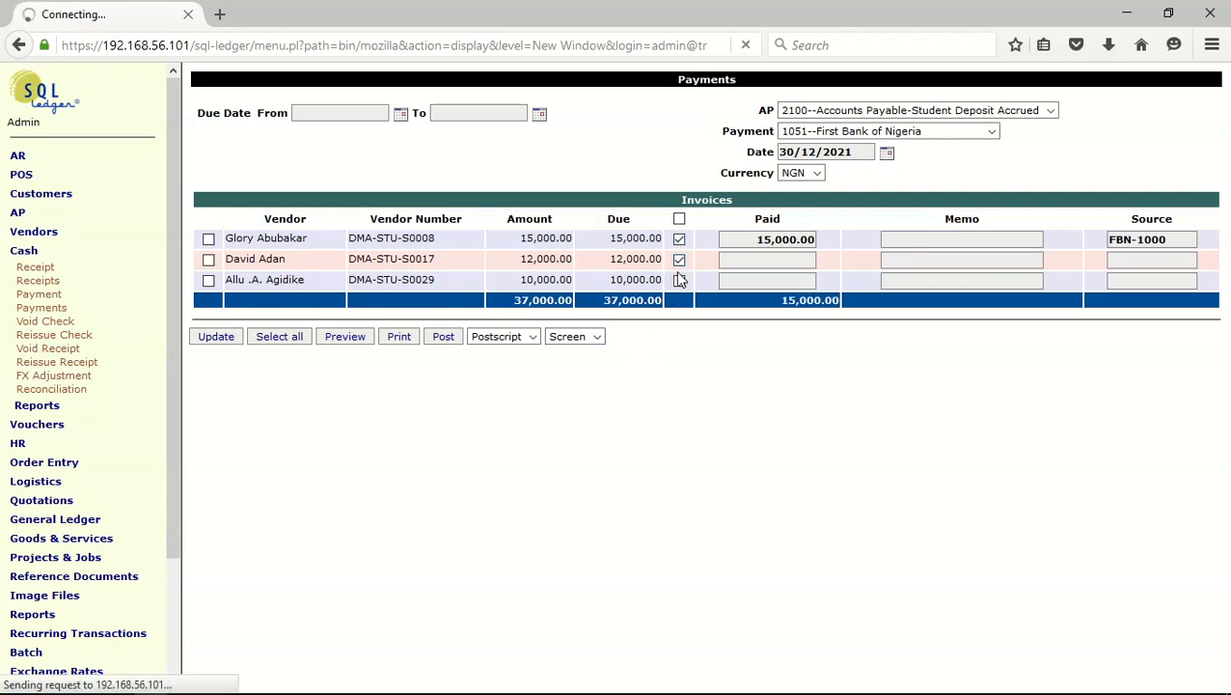
click(679, 281)
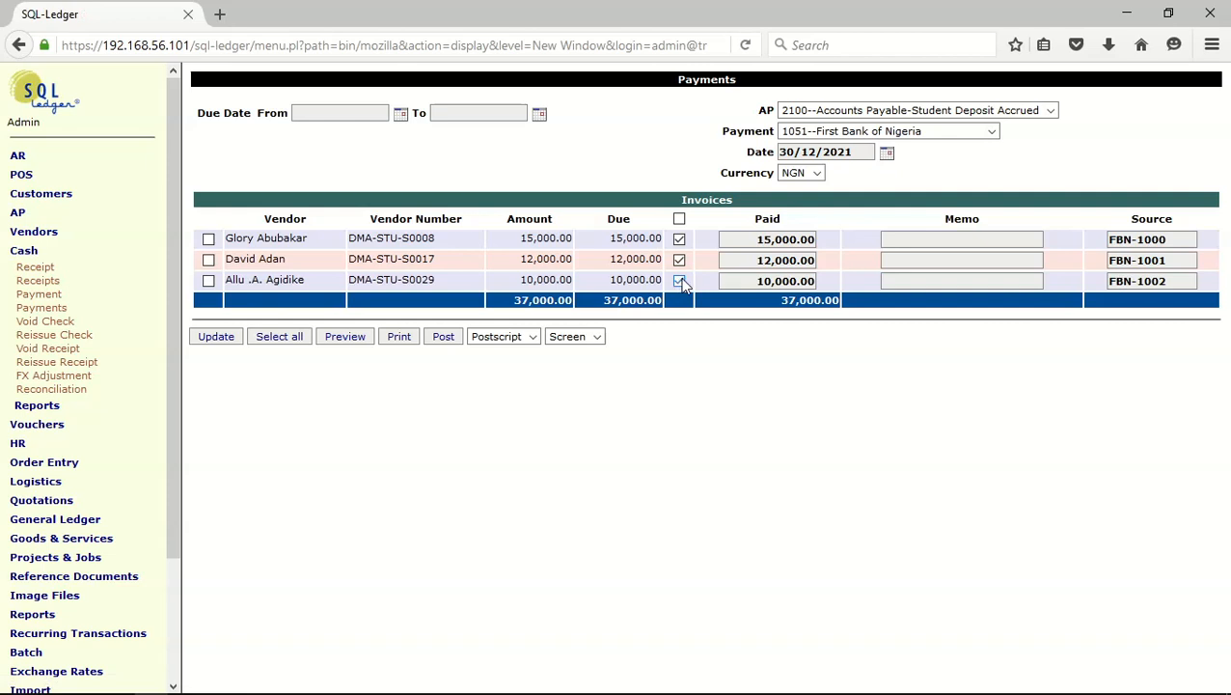
Set the paid amounts to 5,000.00, 2,000.00 and 3,000.00 for the first, second and third students and update the payments
click(759, 241)
key(BackSpace)
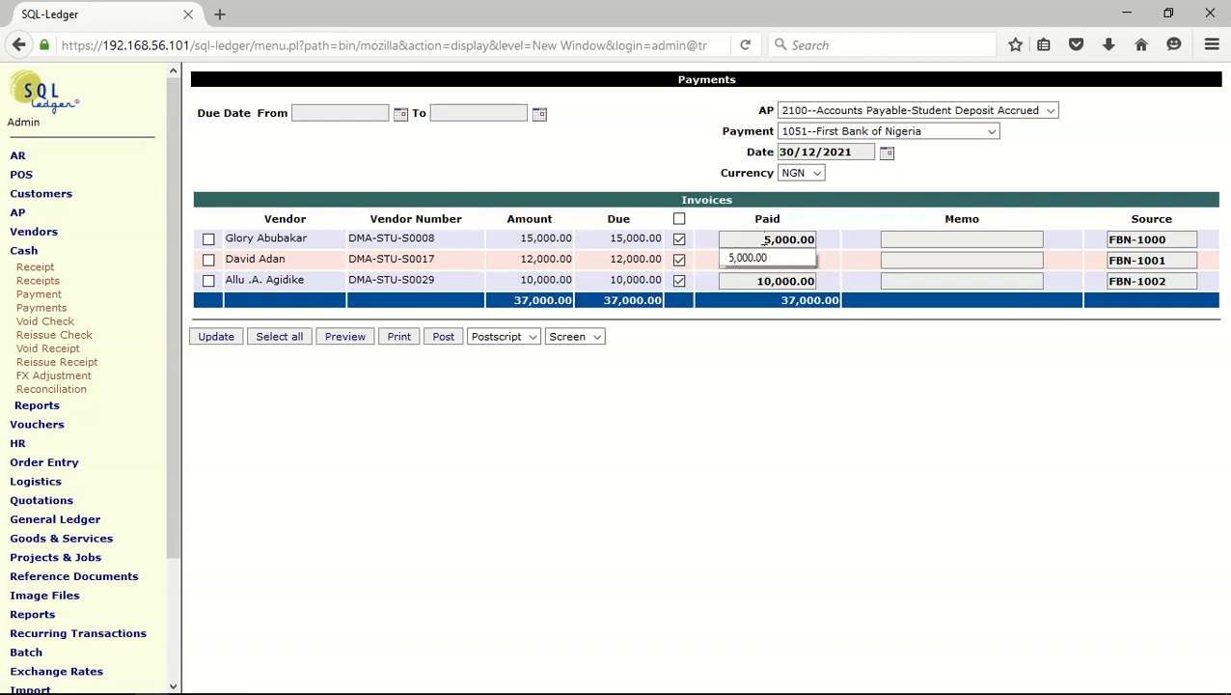
click(797, 337)
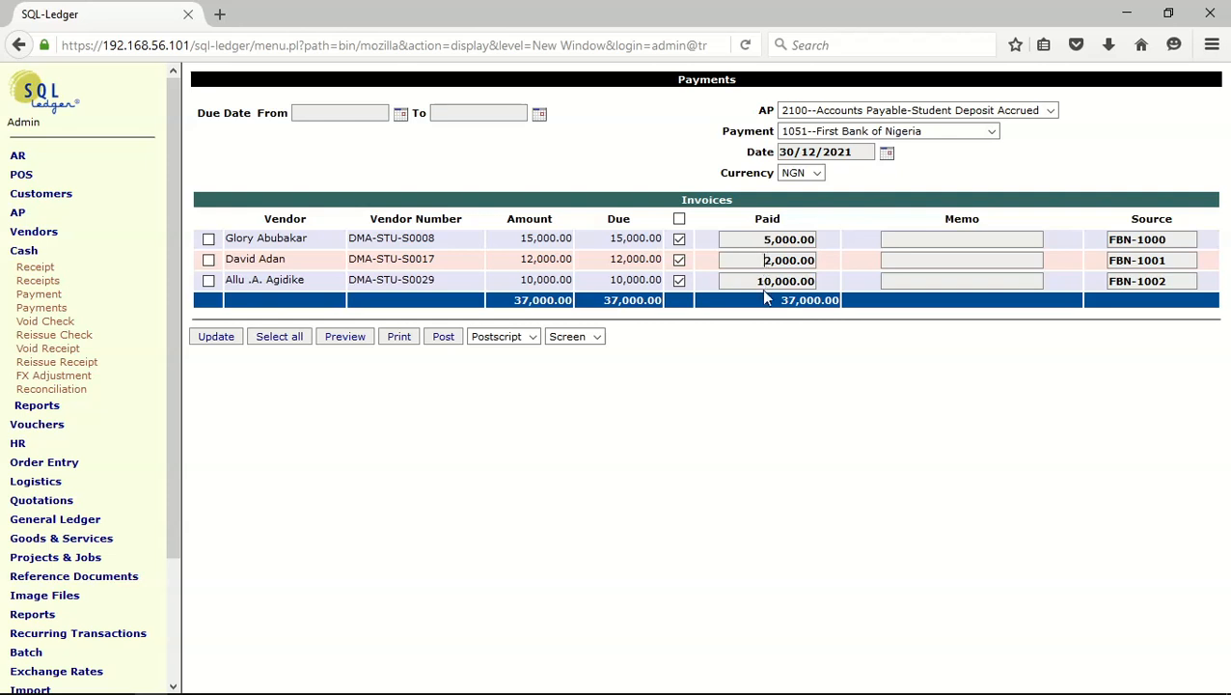
drag(757, 280, 772, 281)
text(3)
click(211, 338)
Enter "cash" as the memo for all three student payments and post them
click(936, 244)
text(cash)
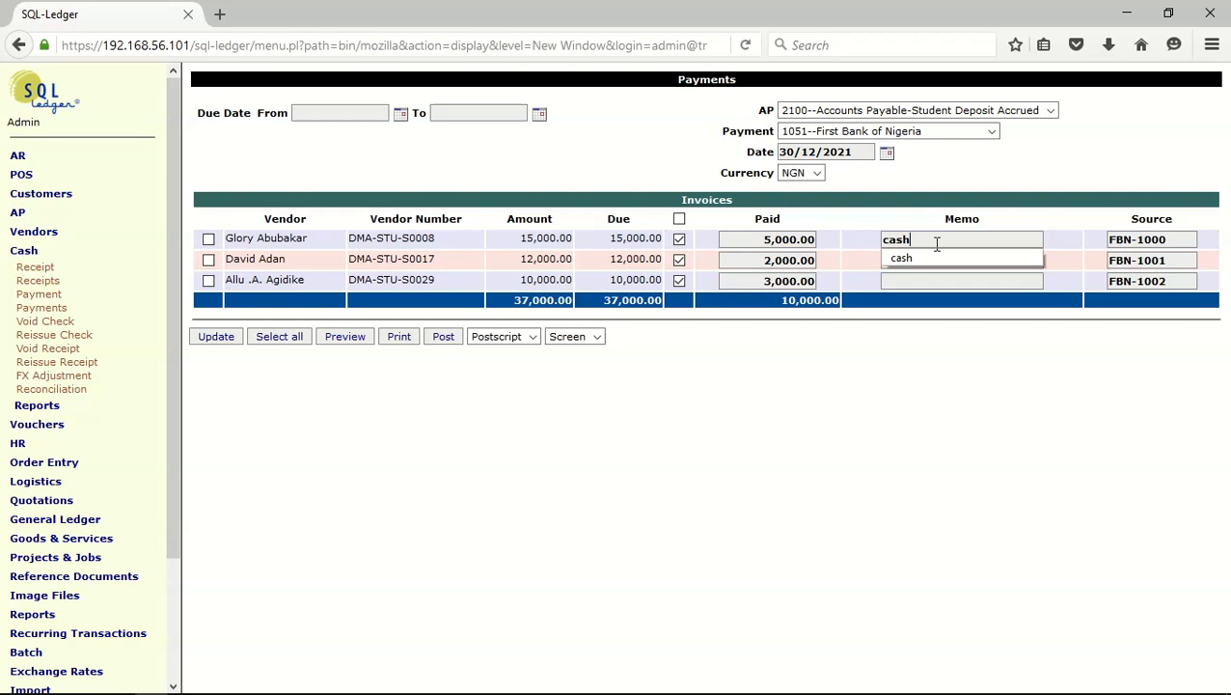
key(Tab)
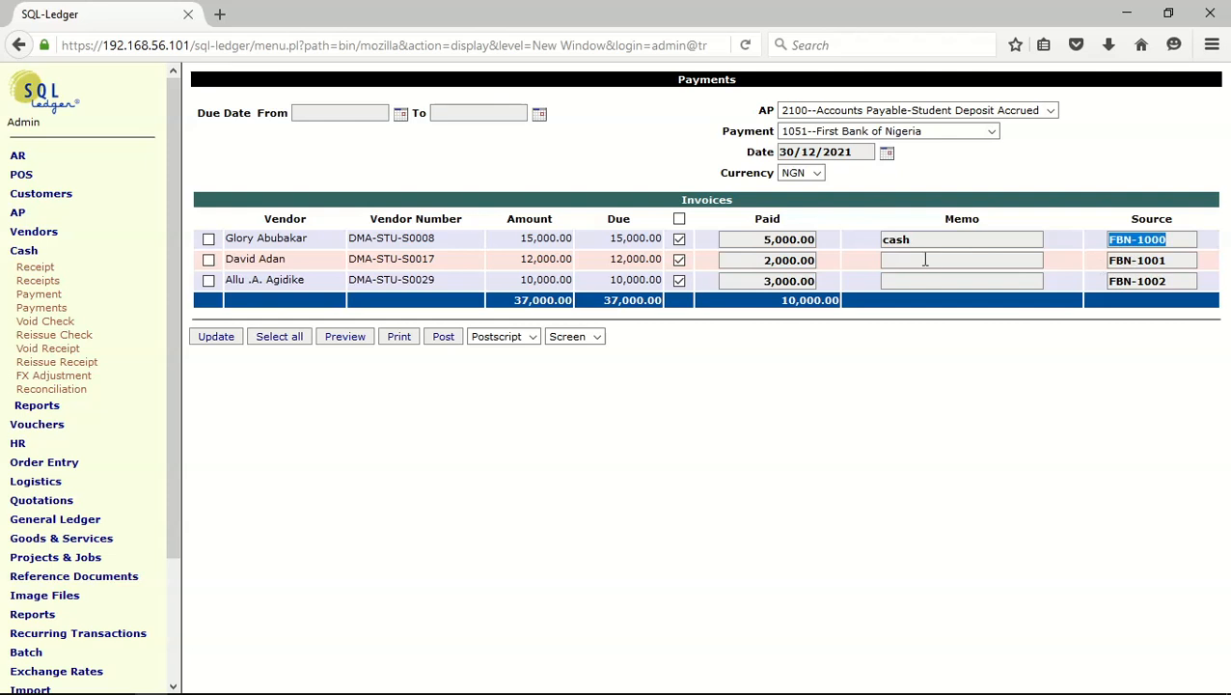
click(925, 259)
double_click(895, 239)
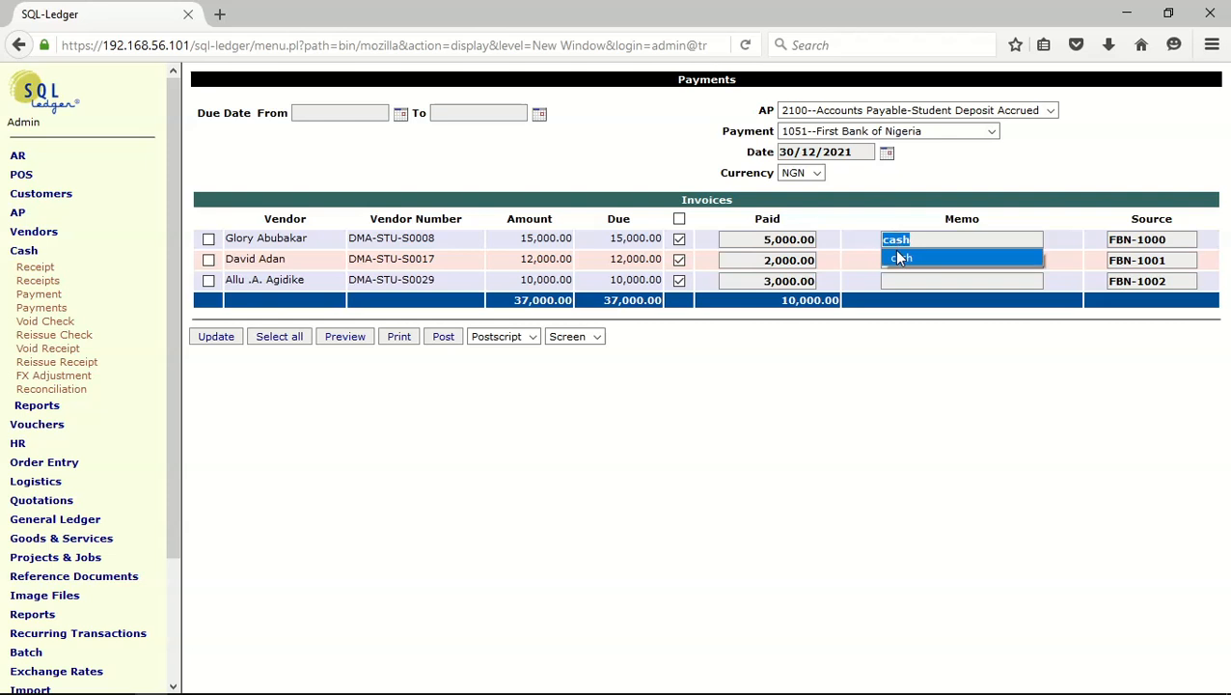
click(1004, 318)
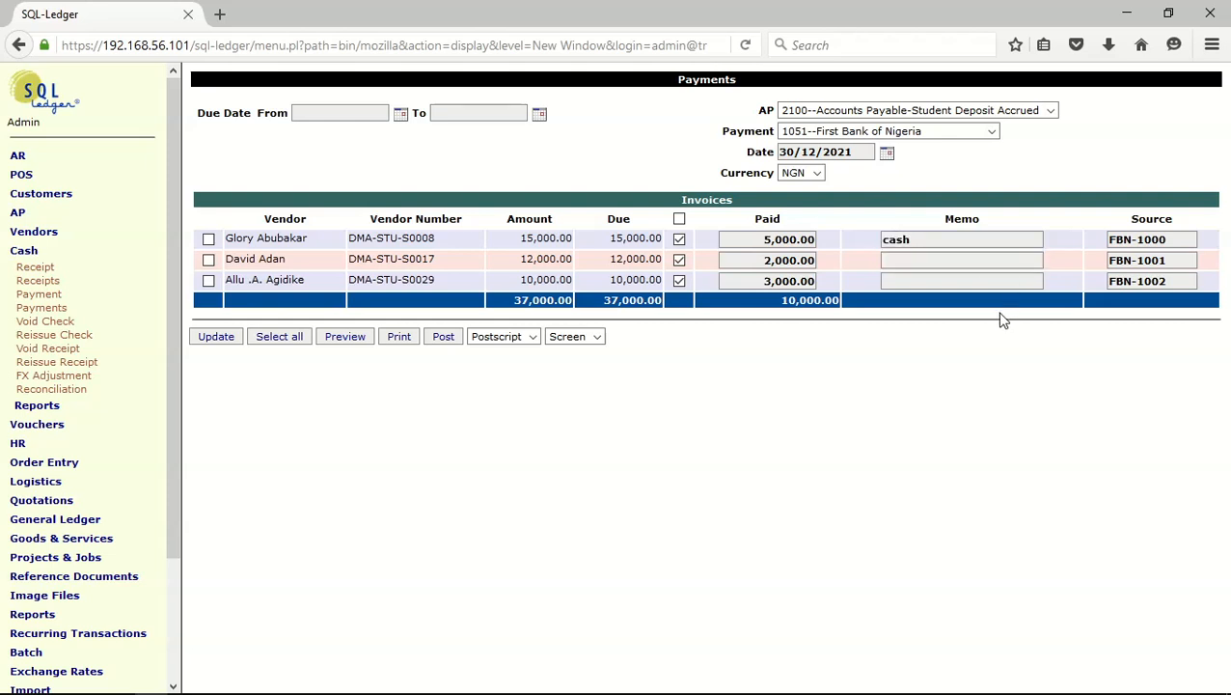
click(946, 262)
text(cash)
click(941, 279)
text(cash)
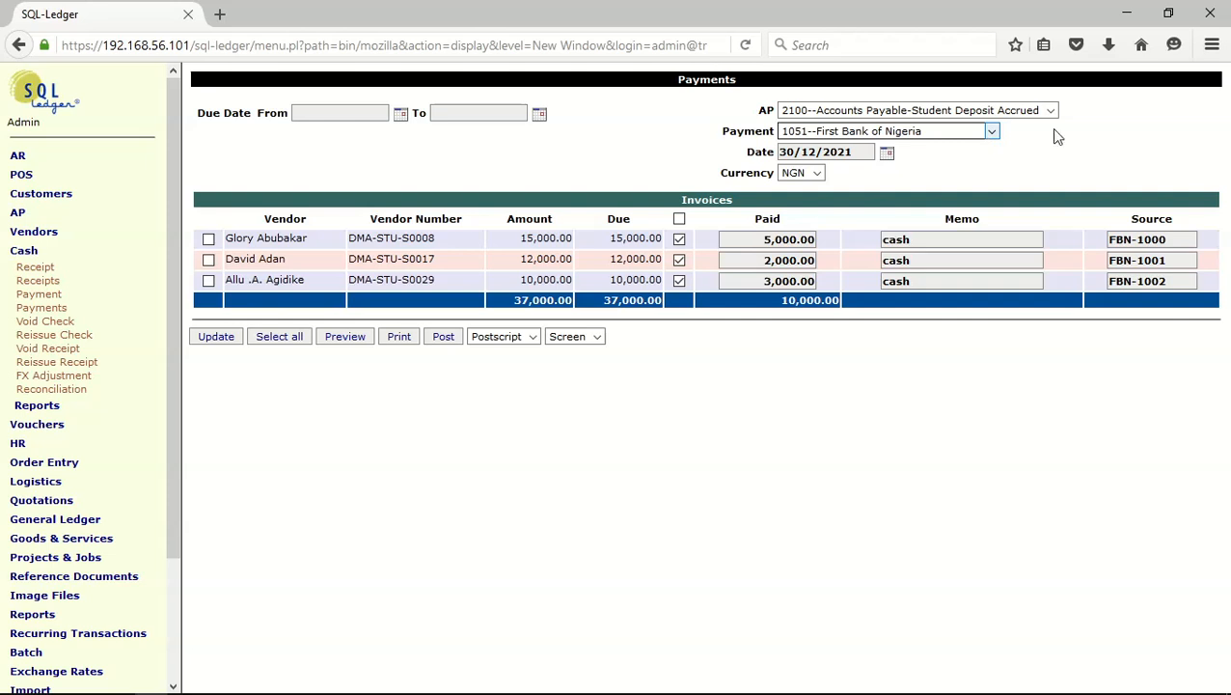
click(446, 339)
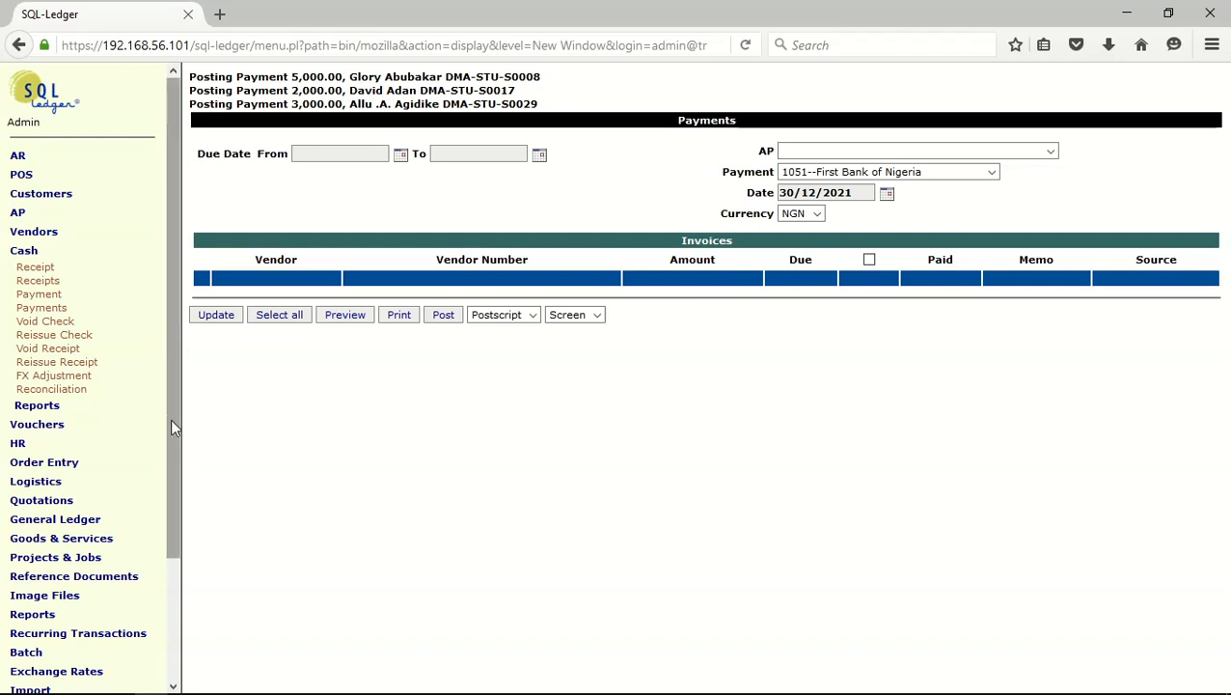
click(439, 318)
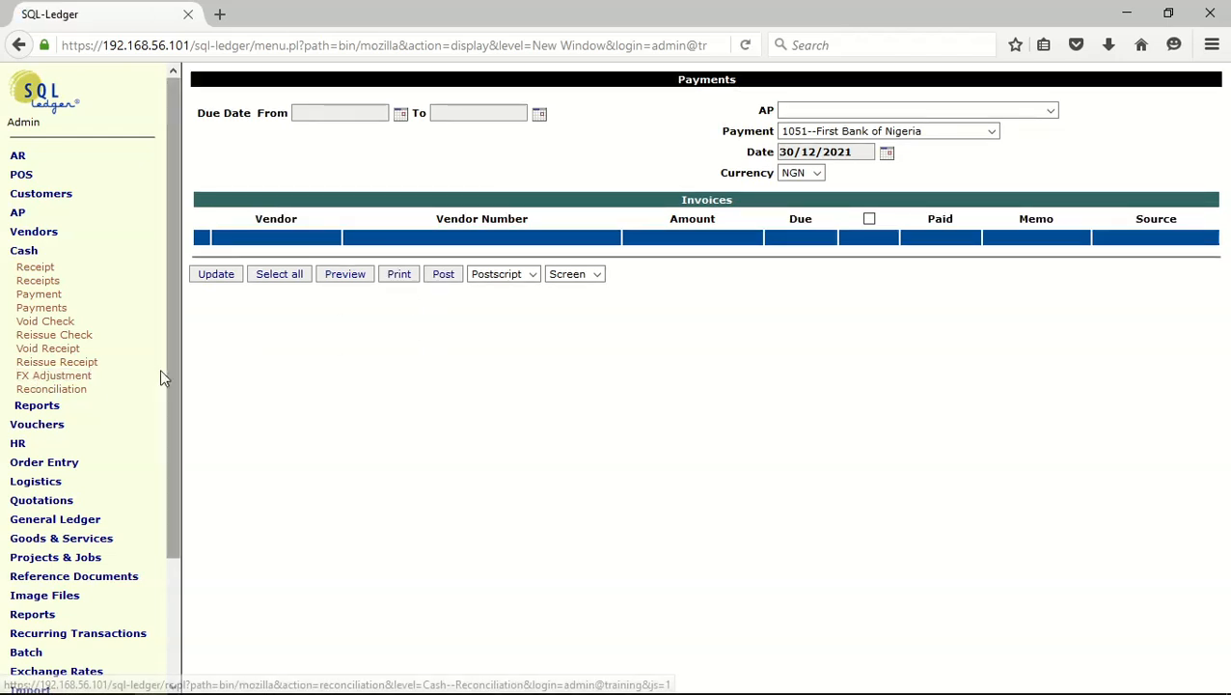
Run the AP transactions report without the Open filter, including the No. and Due columns, to check each student's paid and due amounts
click(64, 253)
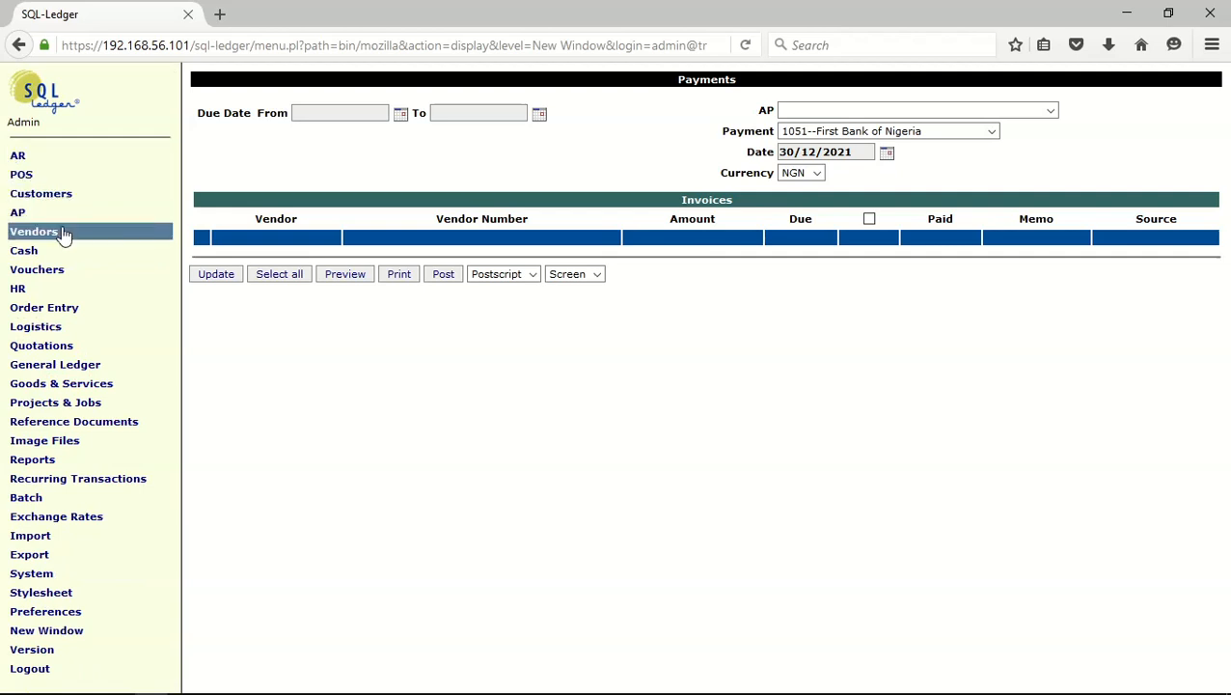
click(64, 234)
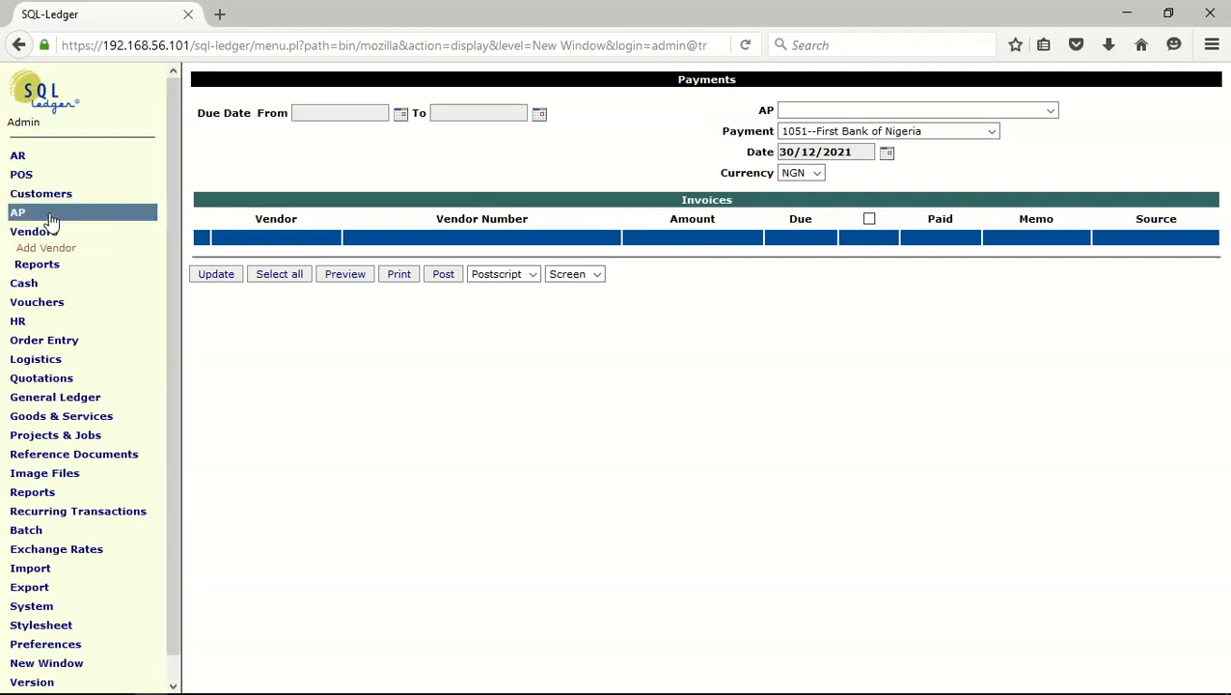
click(48, 213)
click(48, 287)
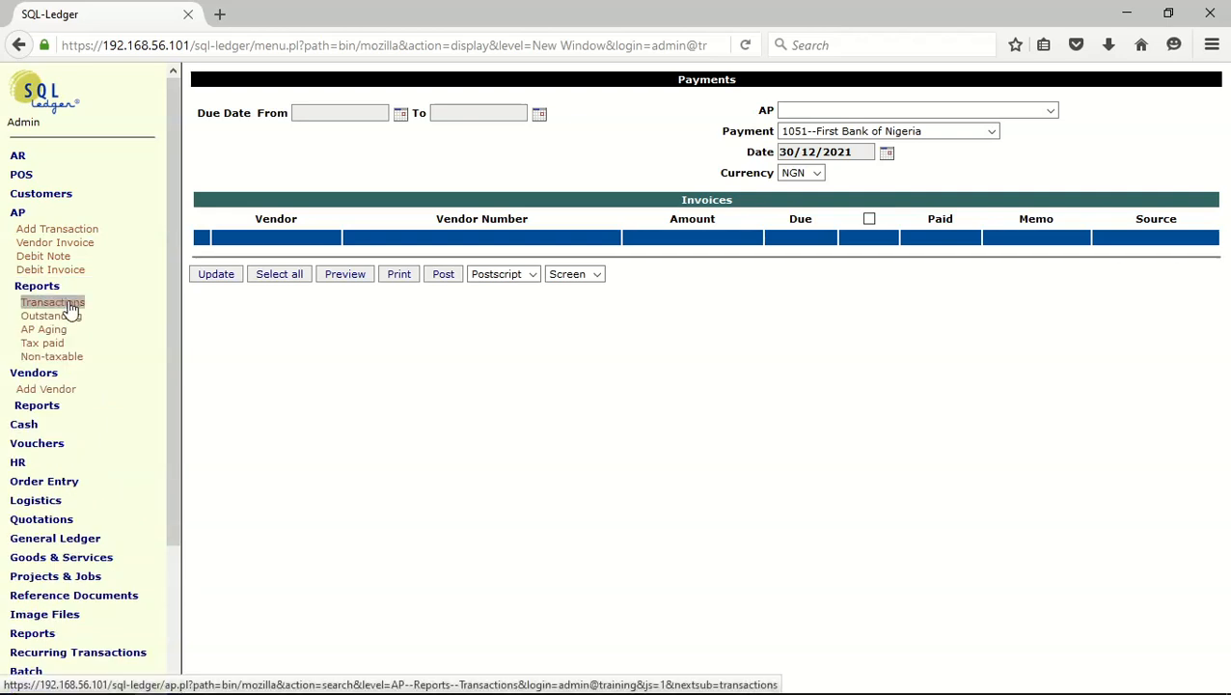
click(69, 307)
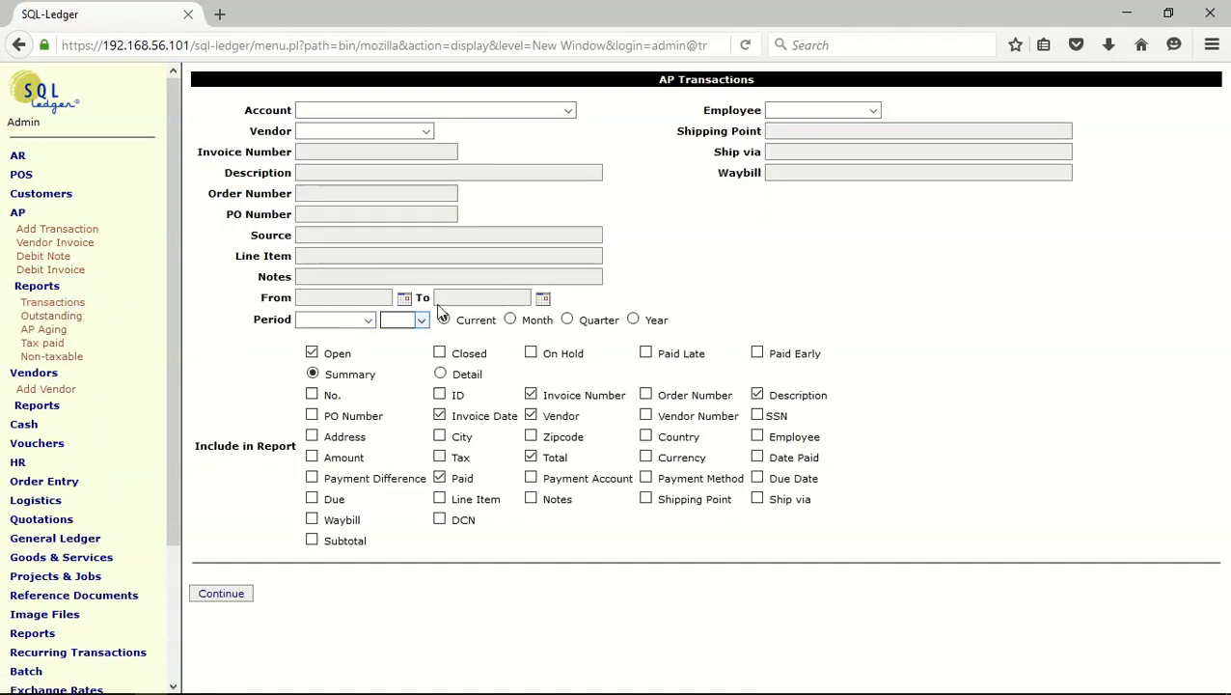
click(311, 353)
click(312, 393)
click(312, 498)
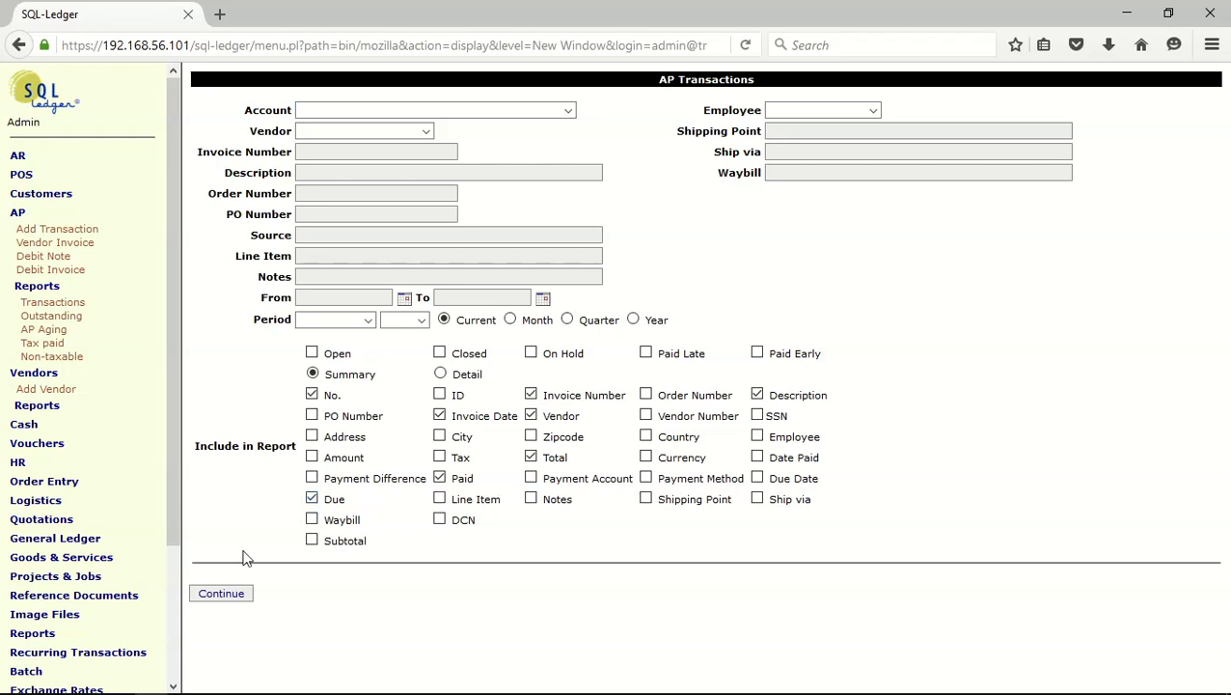
click(221, 595)
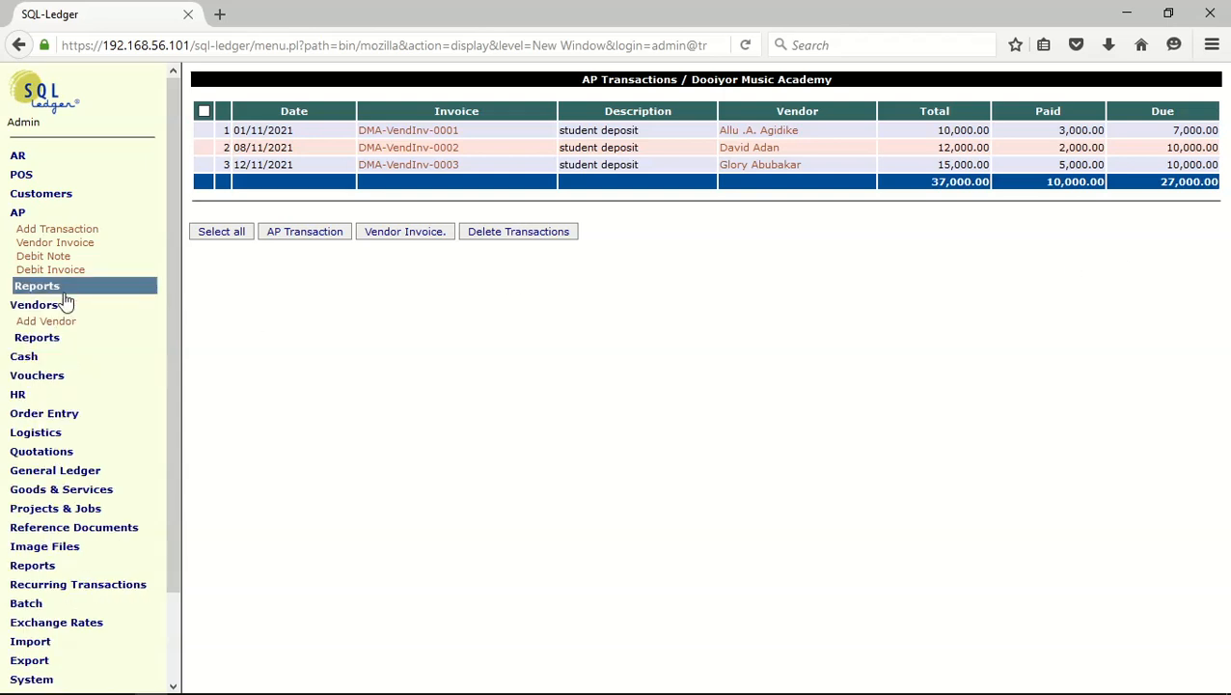
Run the trial balance report again to check how the student payments affect the bank and deposit payable accounts
mouse_move(27, 571)
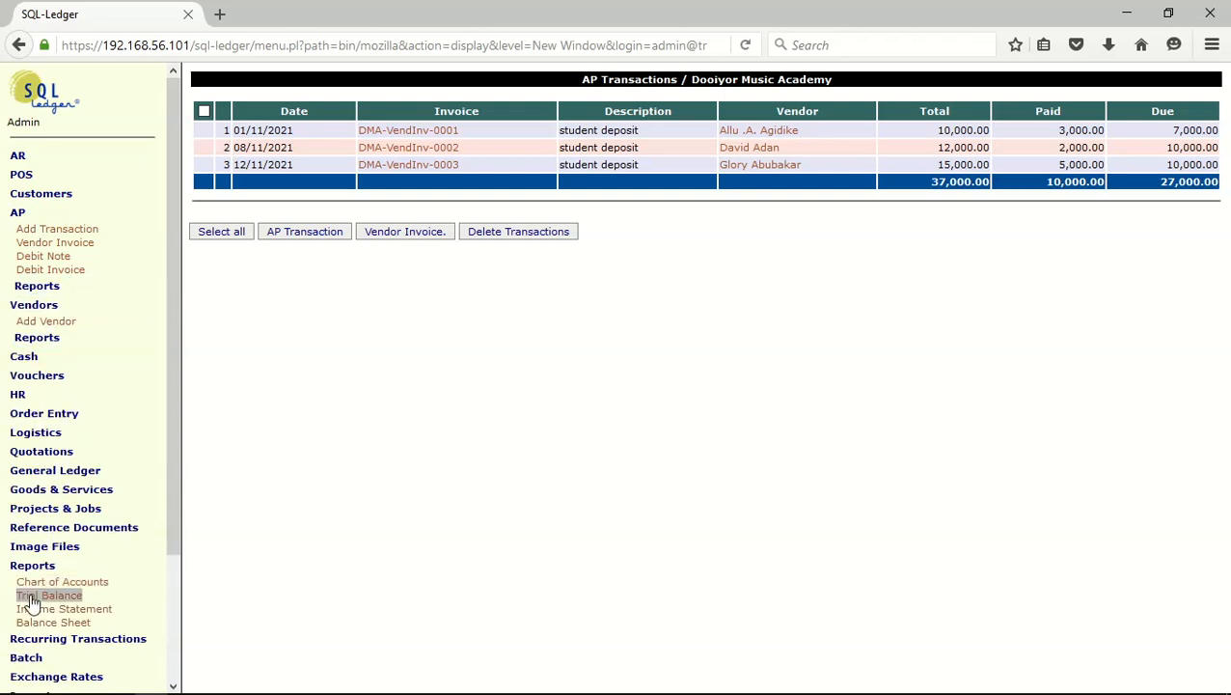
click(33, 596)
click(238, 229)
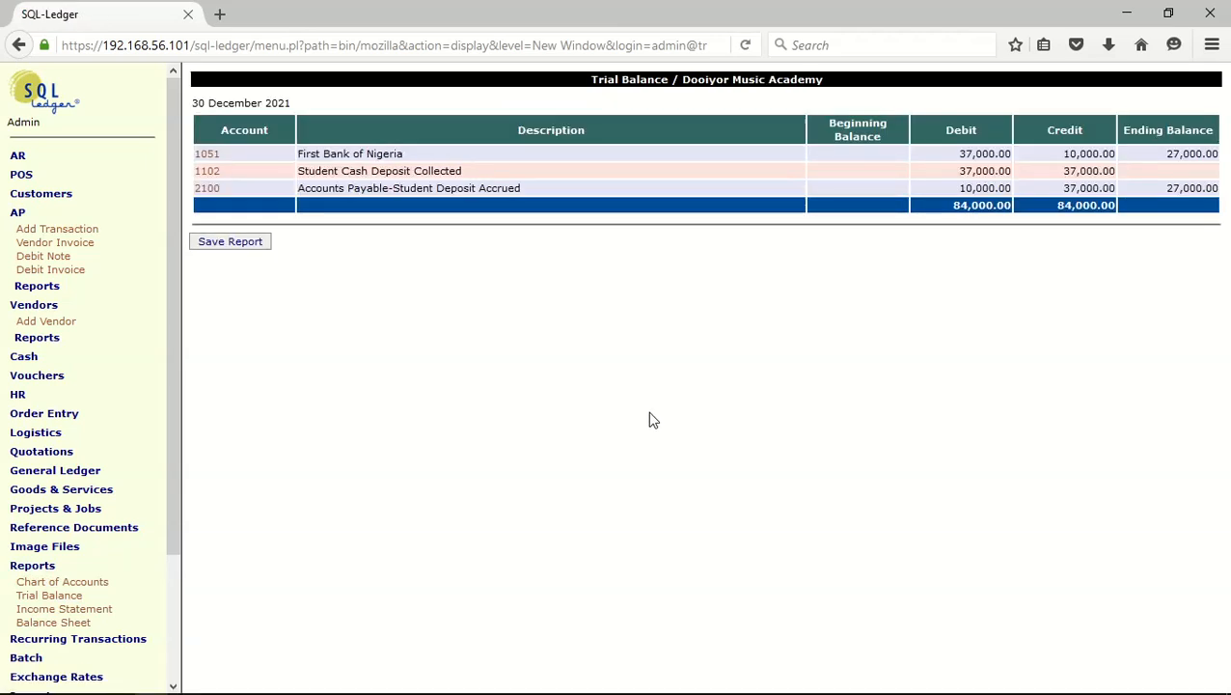